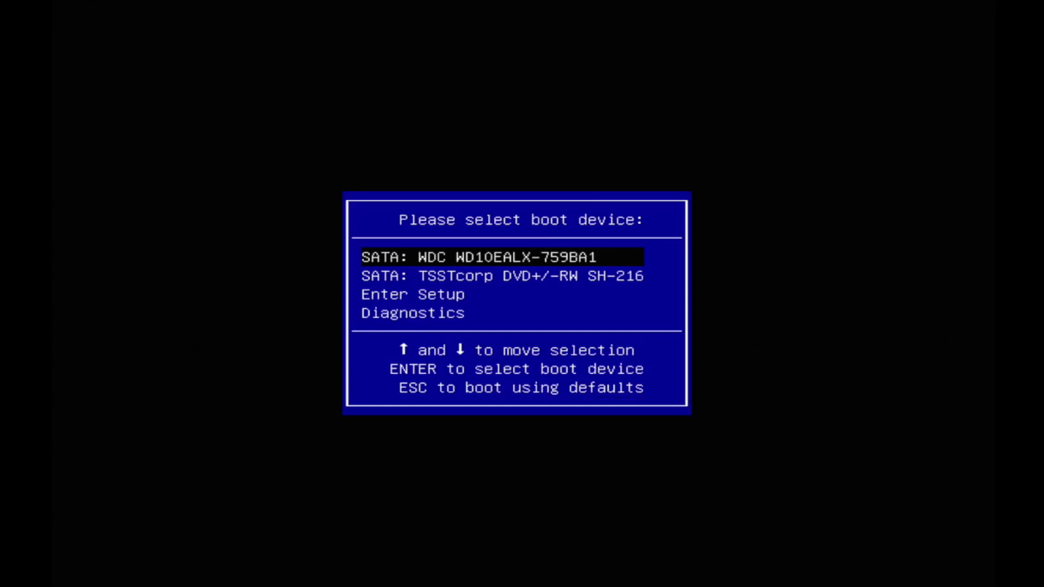
# Boot from the Toshiba SuperMulti drive in the Dell boot menu to start Windows 7 Setup
pyautogui.press('Return')
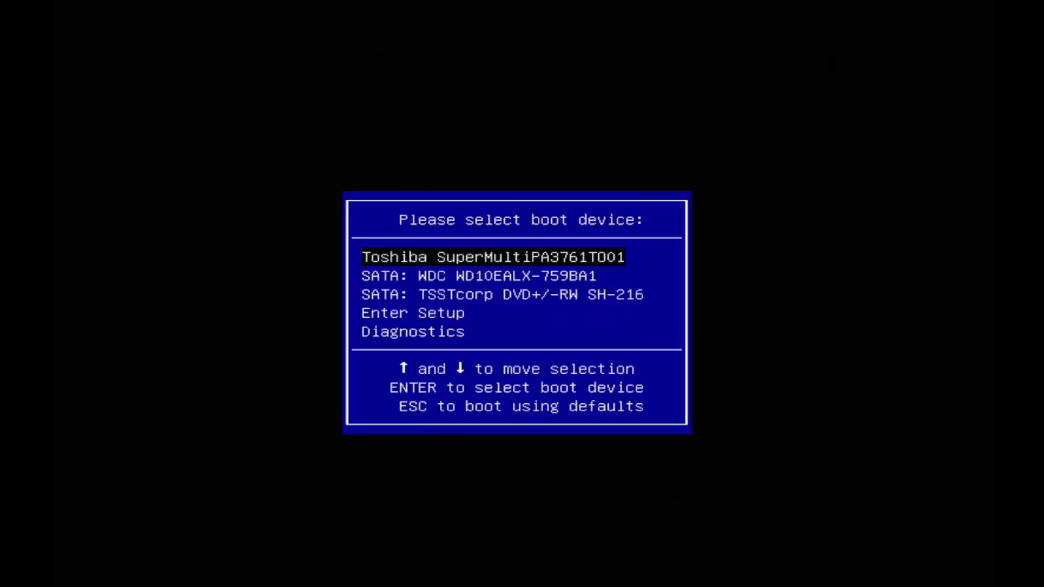
pyautogui.press('Return')
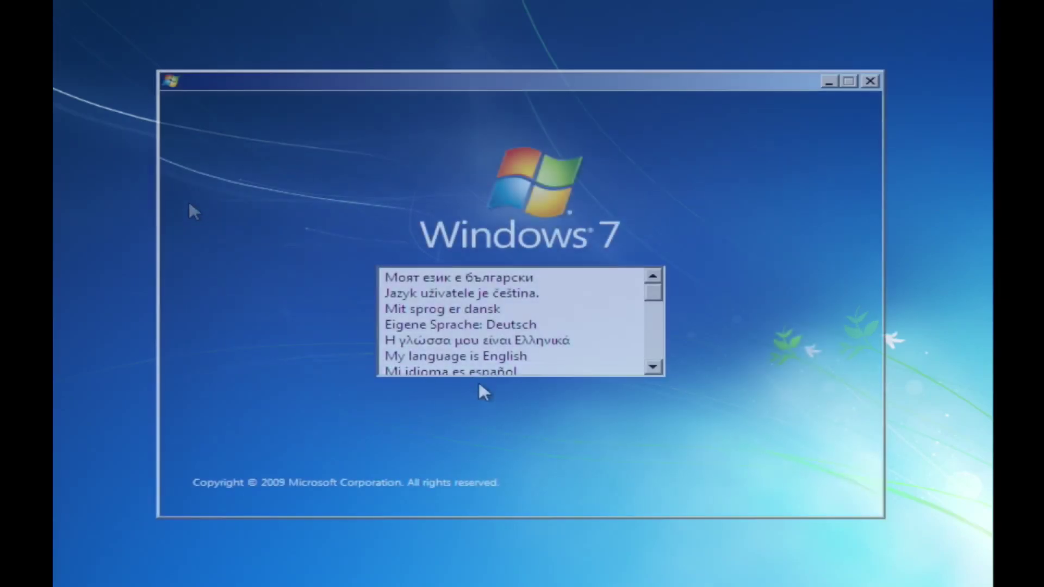
# Choose English, start Install now, accept the license terms and pick a Custom installation
pyautogui.click(475, 363)
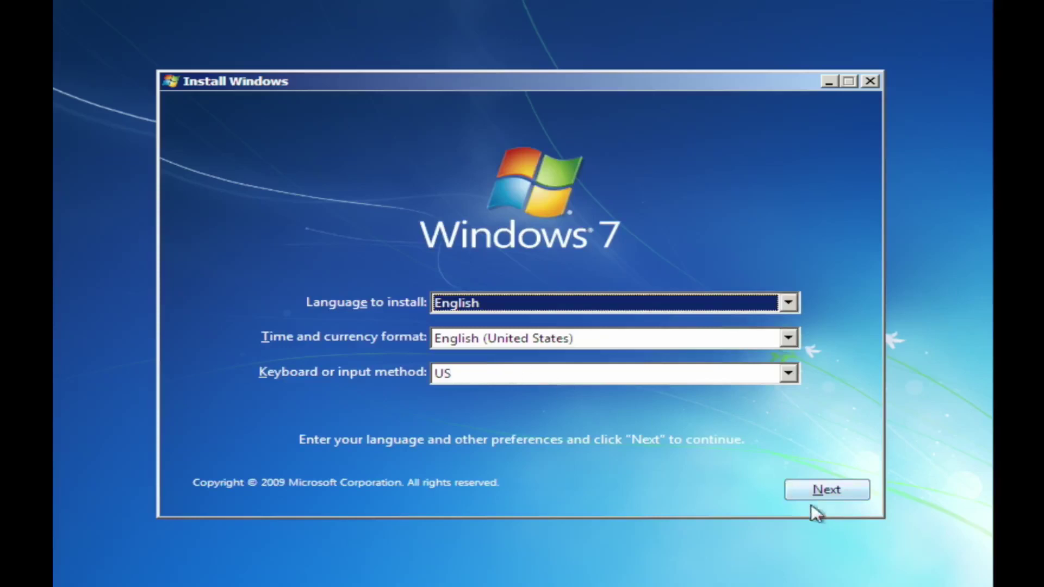
pyautogui.click(842, 496)
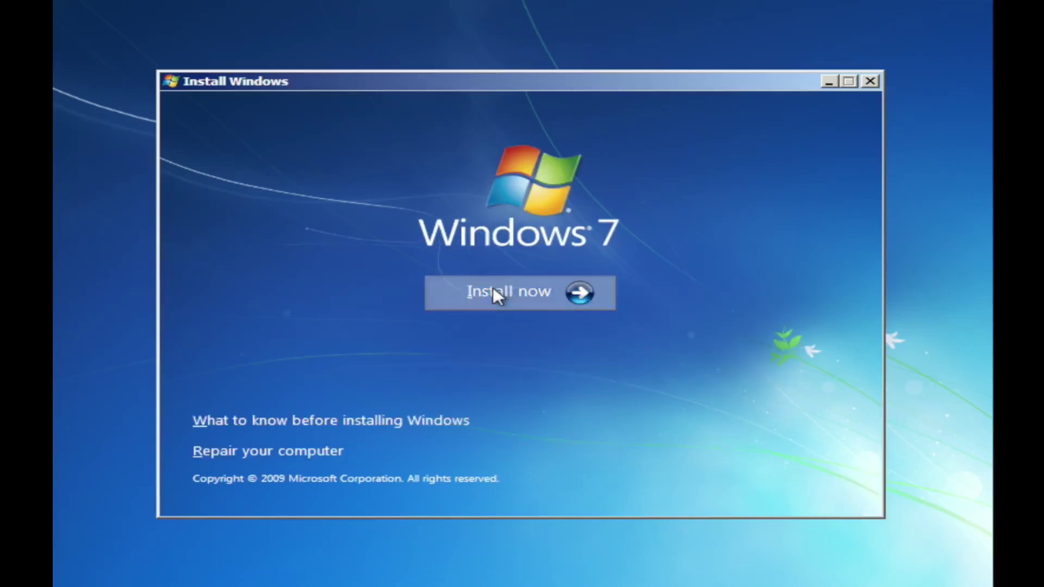
pyautogui.click(492, 286)
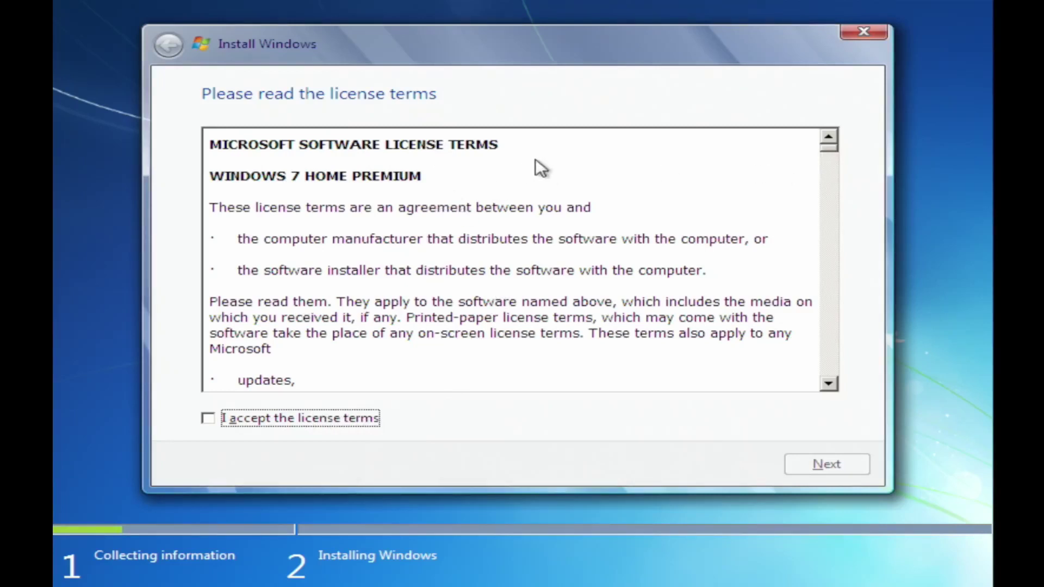
pyautogui.click(361, 428)
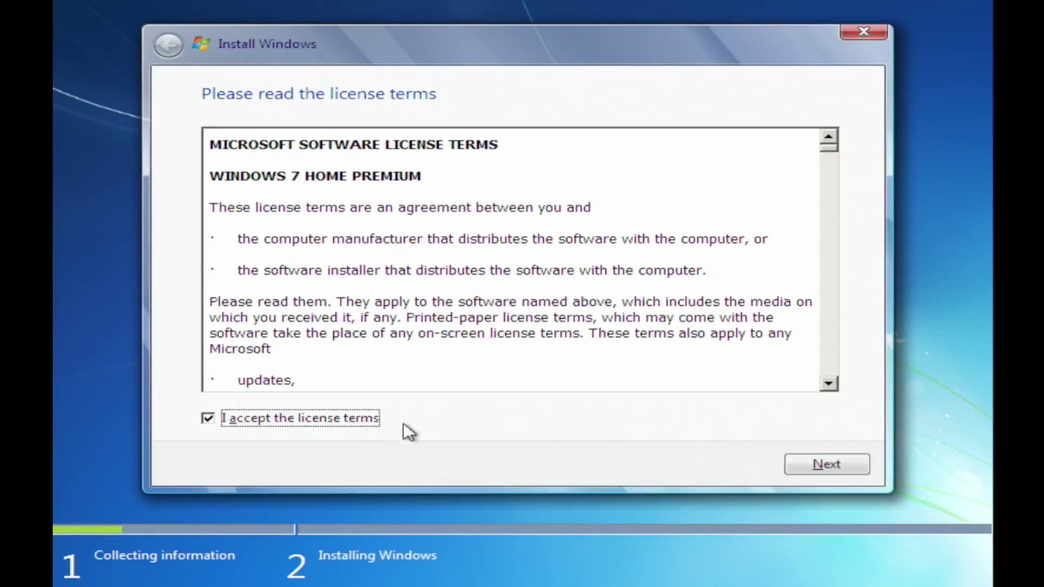
pyautogui.click(858, 471)
pyautogui.click(479, 284)
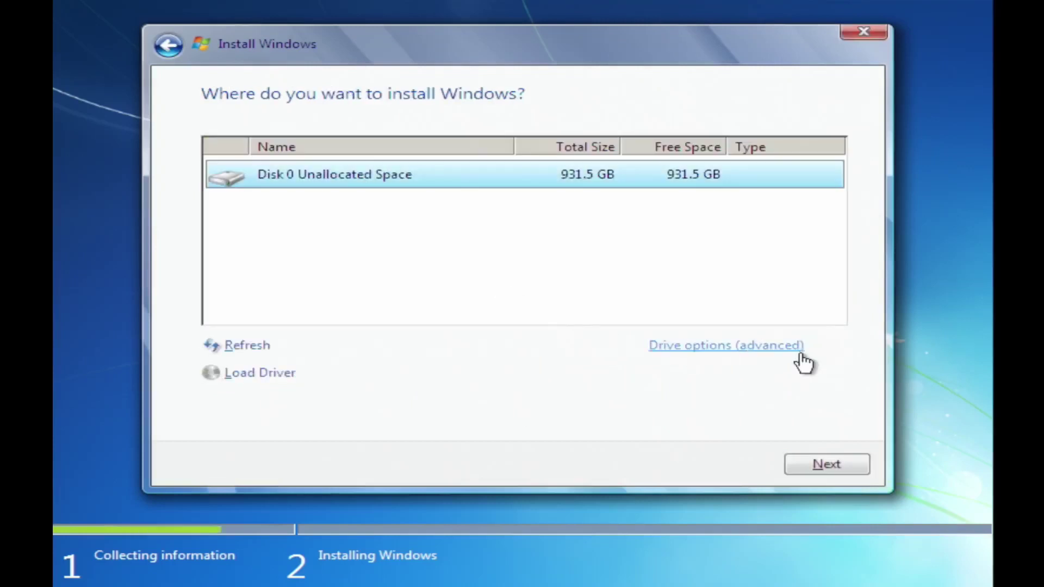
# Create a full-size partition on Disk 0 and install Windows onto Partition 2
pyautogui.click(764, 352)
pyautogui.click(696, 348)
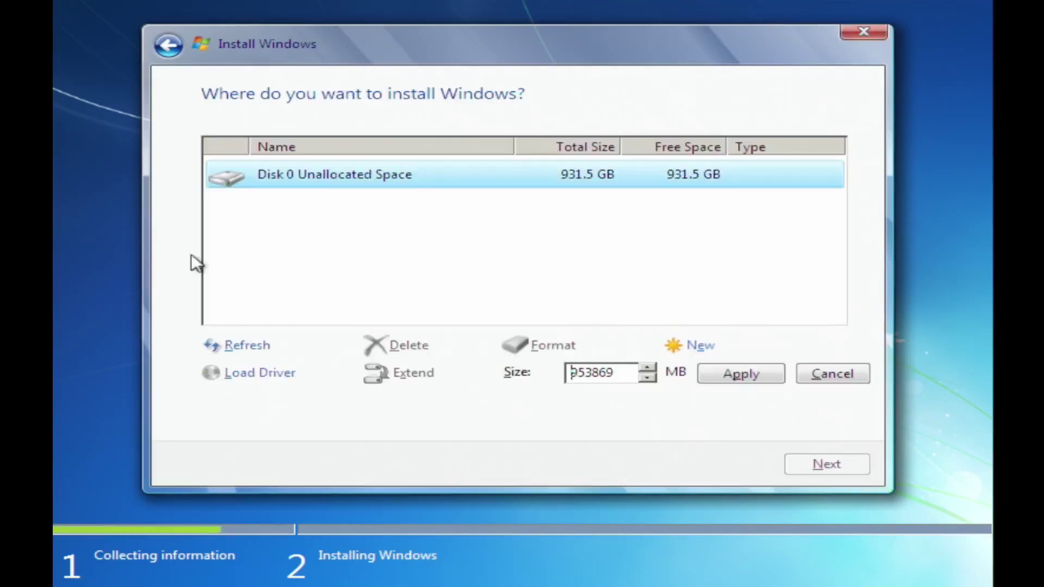
pyautogui.click(750, 379)
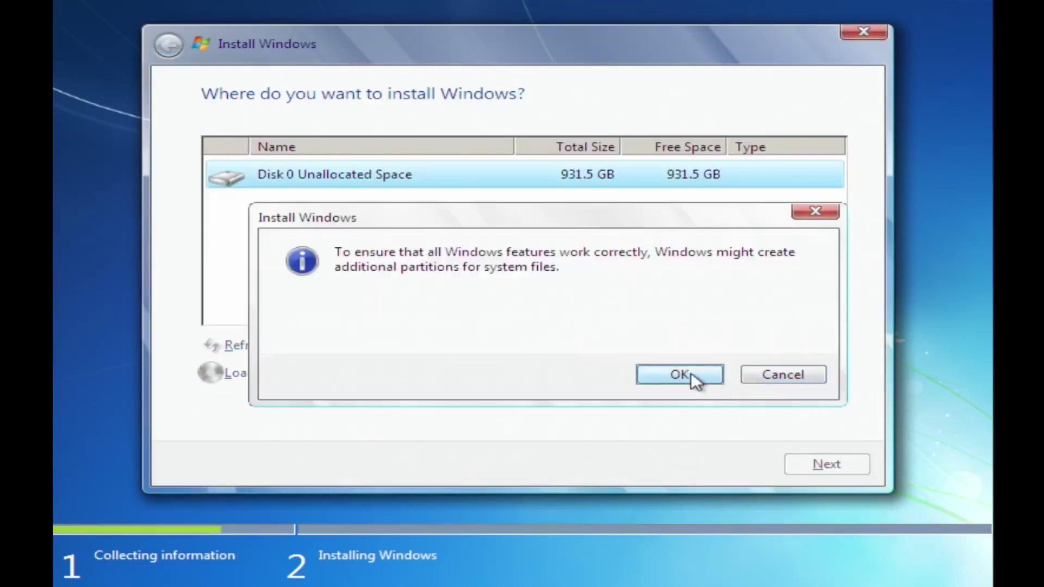
pyautogui.click(691, 372)
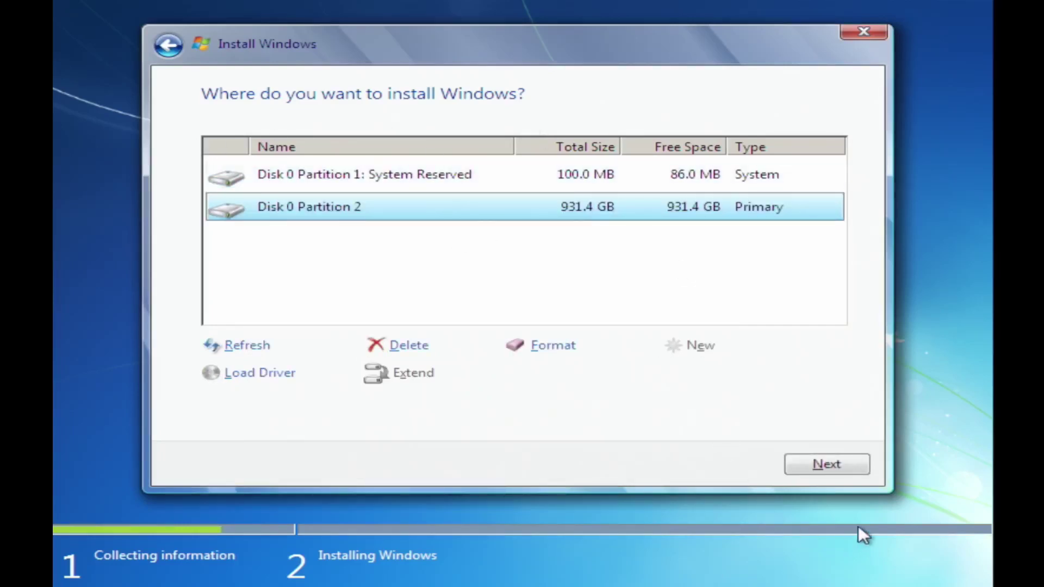
pyautogui.click(828, 464)
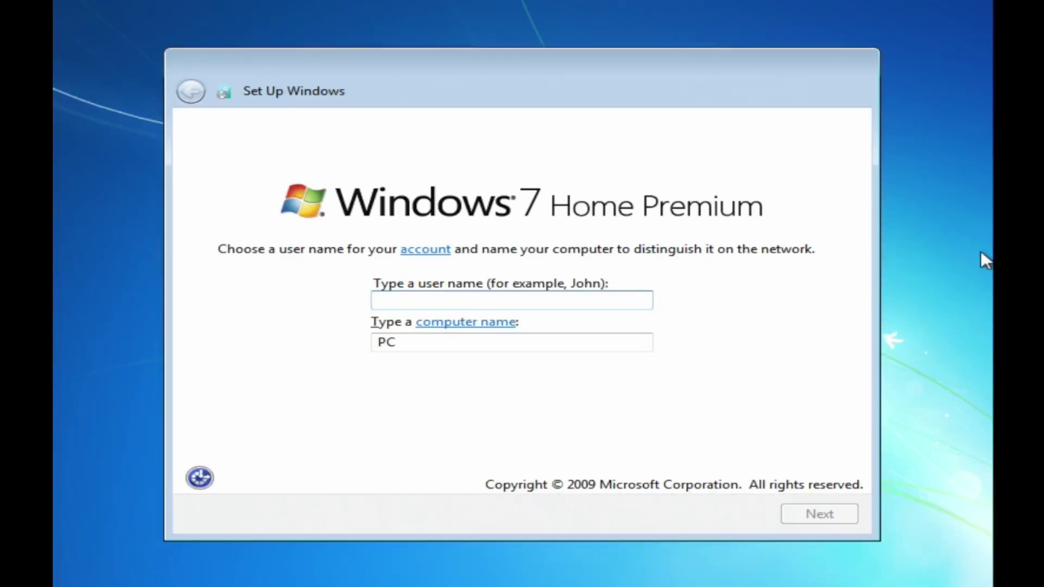
# Name the user Dell, leave the password blank, choose Ask me later, and keep the time settings
pyautogui.write('Dell')
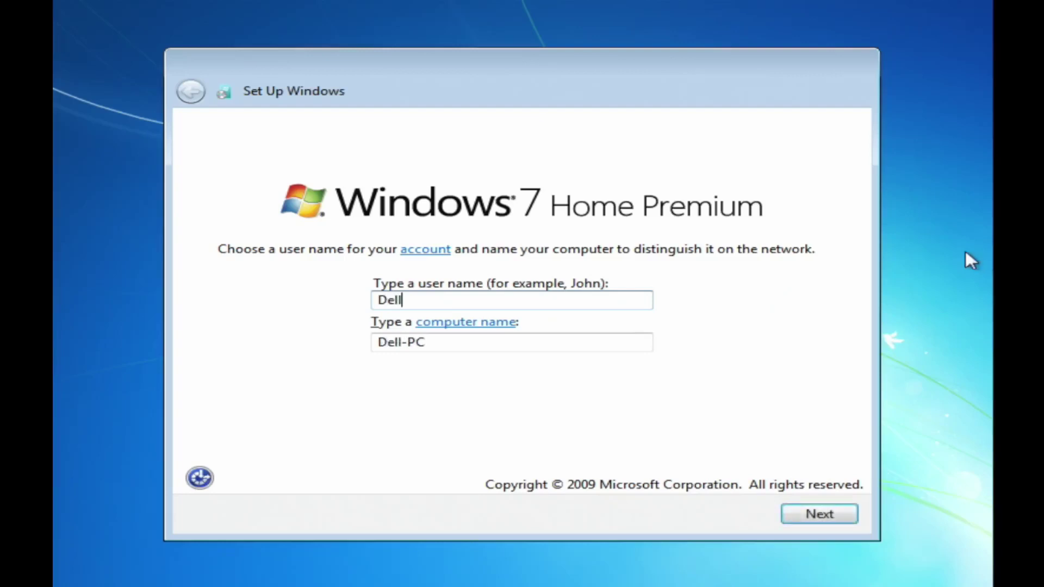
pyautogui.press('Return')
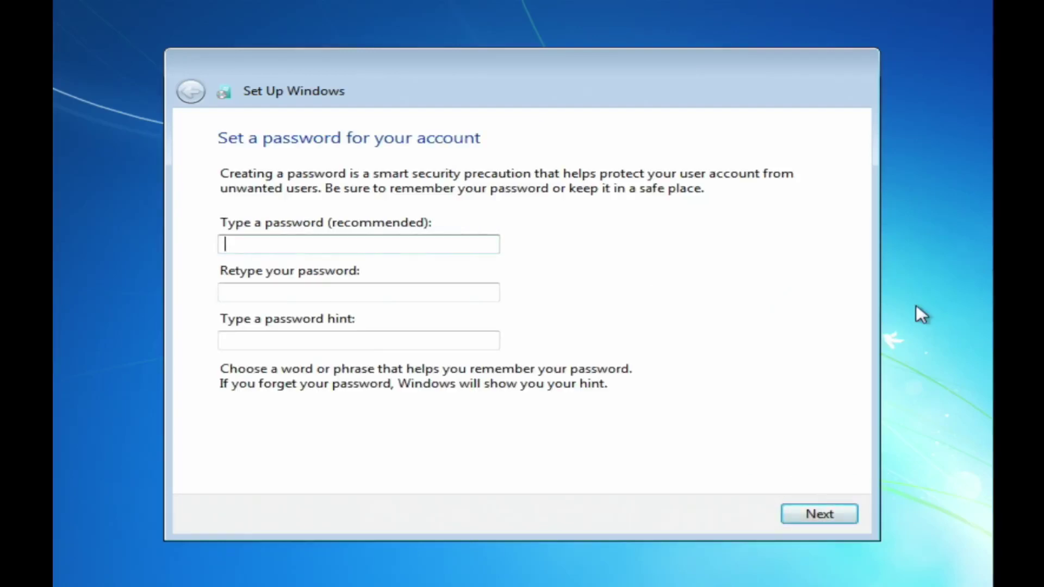
pyautogui.click(812, 512)
pyautogui.click(522, 336)
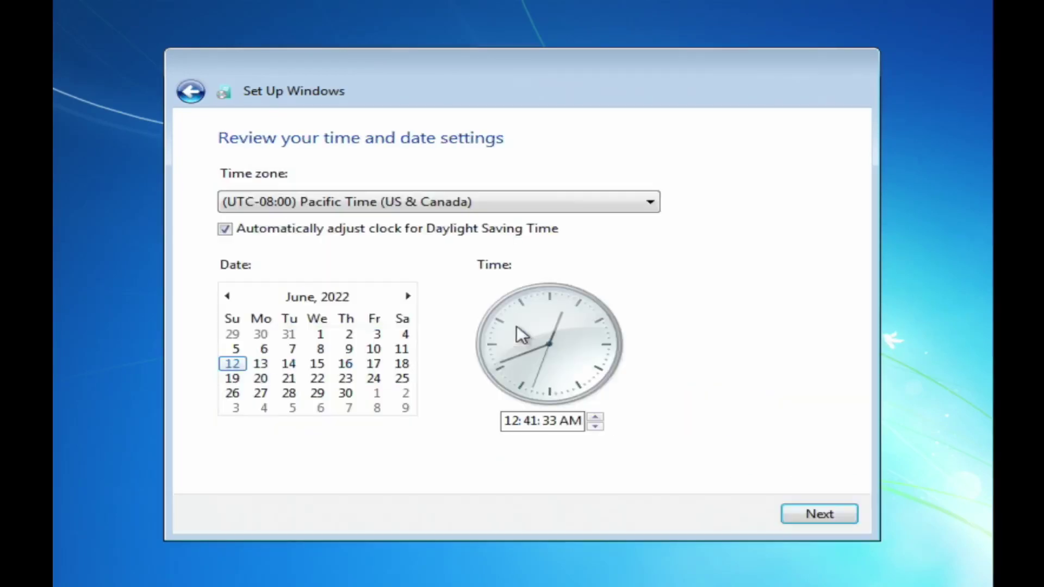
pyautogui.click(843, 514)
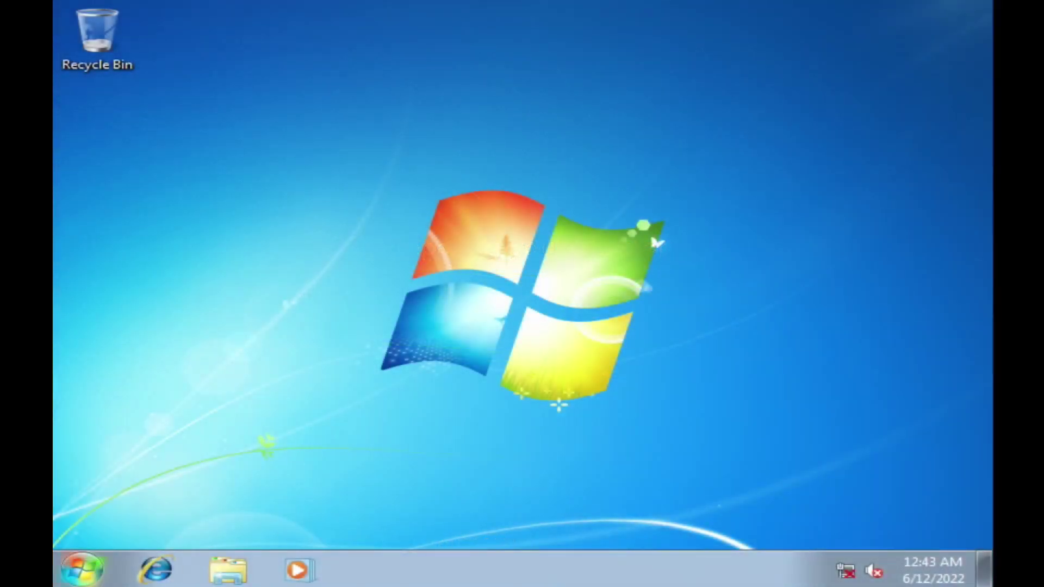
# Open Local Disk (C:) from Computer and look inside its Users folder
pyautogui.click(82, 569)
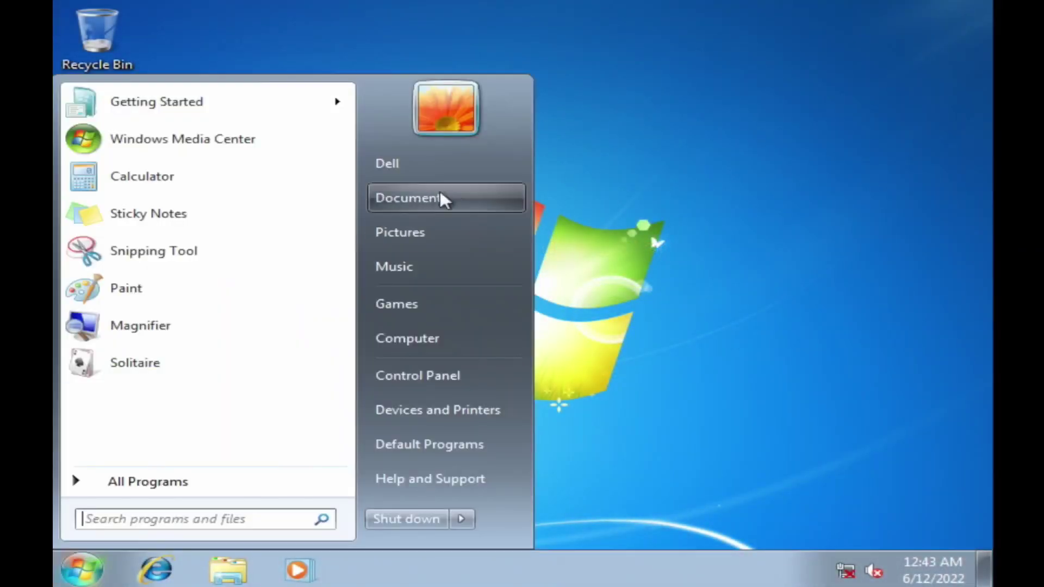
pyautogui.click(417, 340)
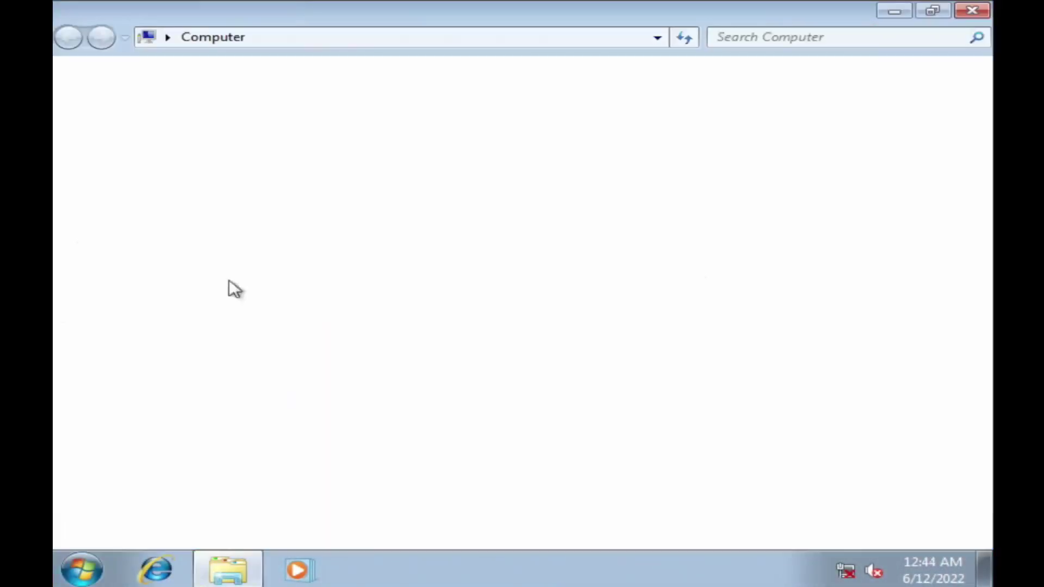
pyautogui.click(508, 167)
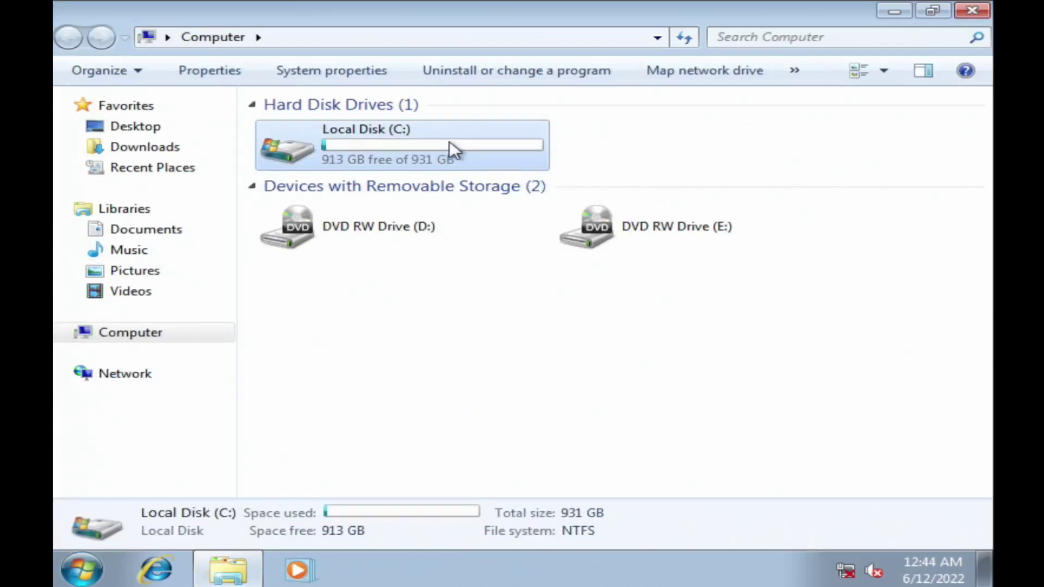
pyautogui.doubleClick(495, 132)
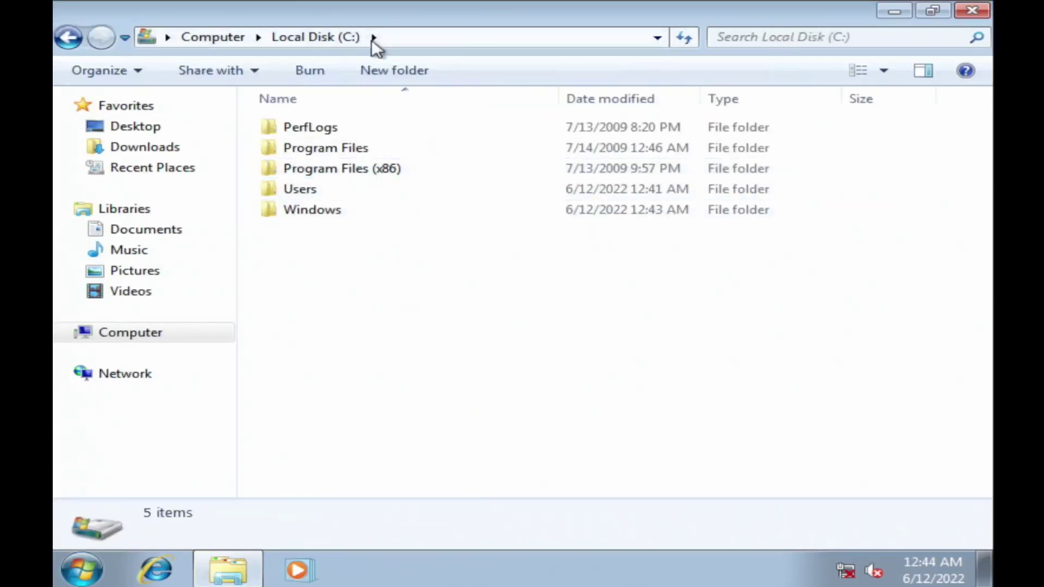
pyautogui.doubleClick(337, 192)
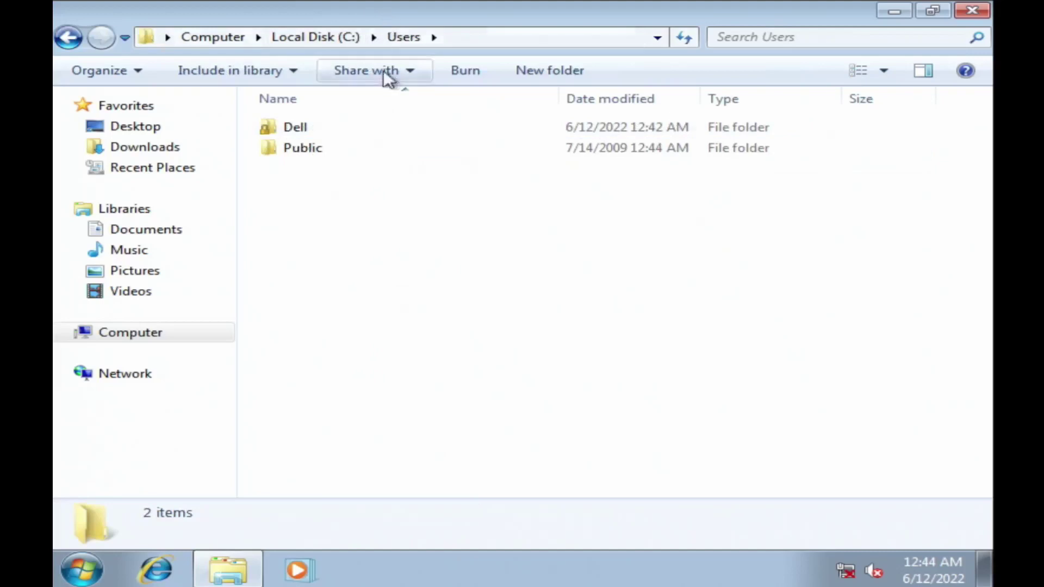
pyautogui.click(328, 36)
# Browse the Windows folder, return to C:, and open Computer's system Properties
pyautogui.doubleClick(365, 213)
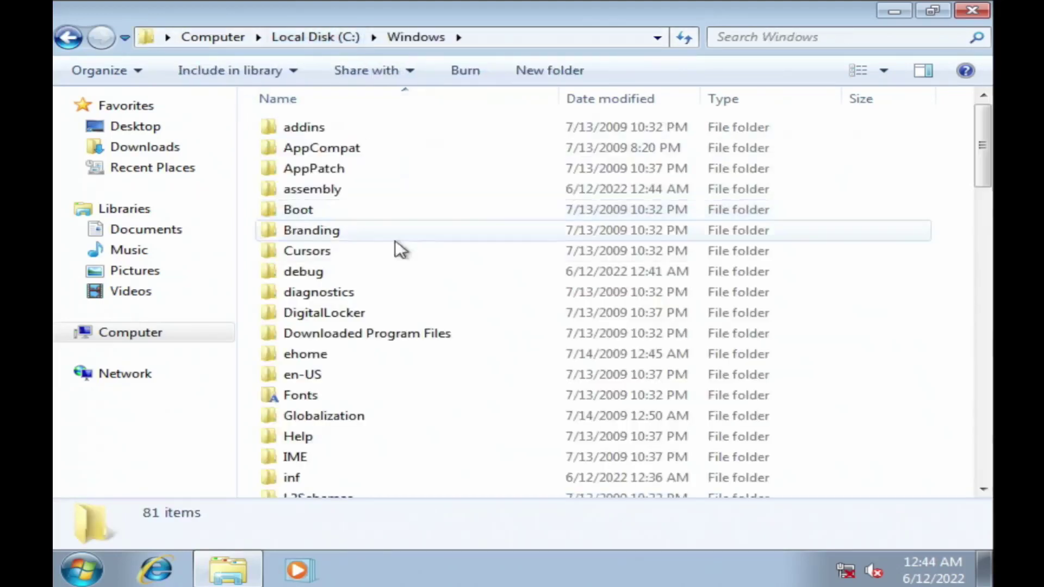
pyautogui.scroll(-9, 427, 283)
pyautogui.scroll(-10, 413, 207)
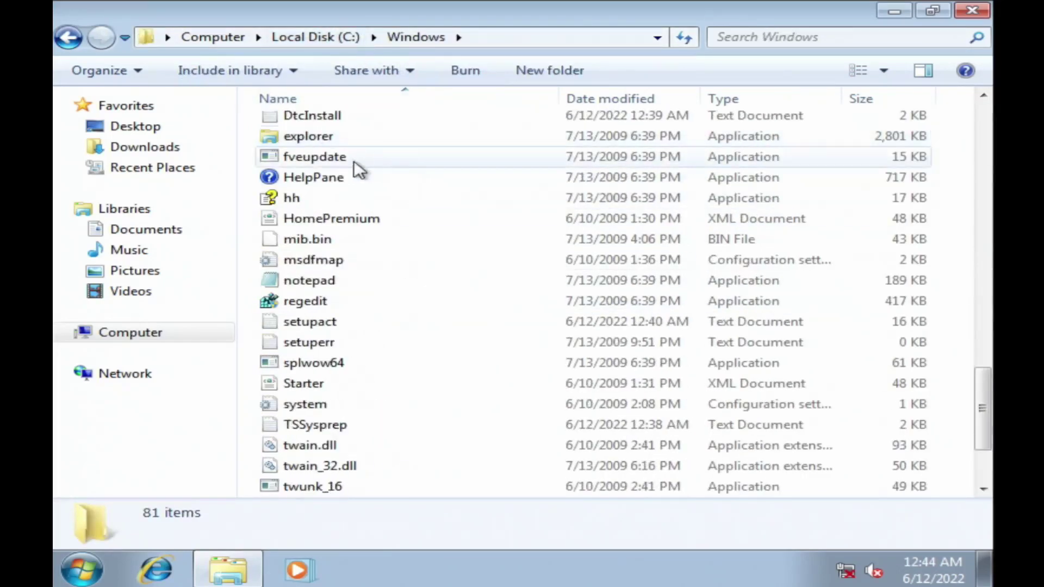
pyautogui.click(322, 44)
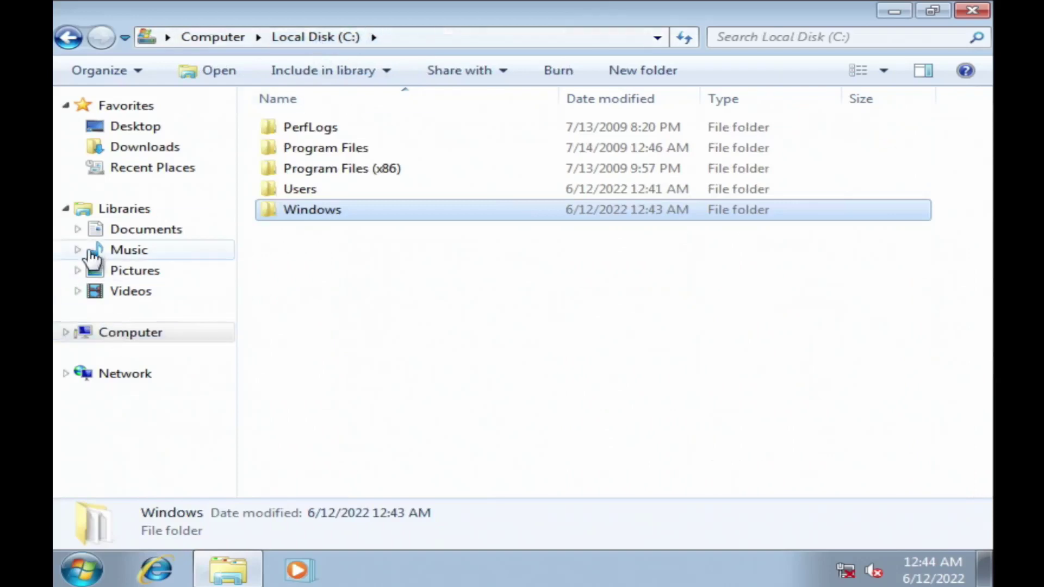
pyautogui.rightClick(96, 334)
pyautogui.click(177, 314)
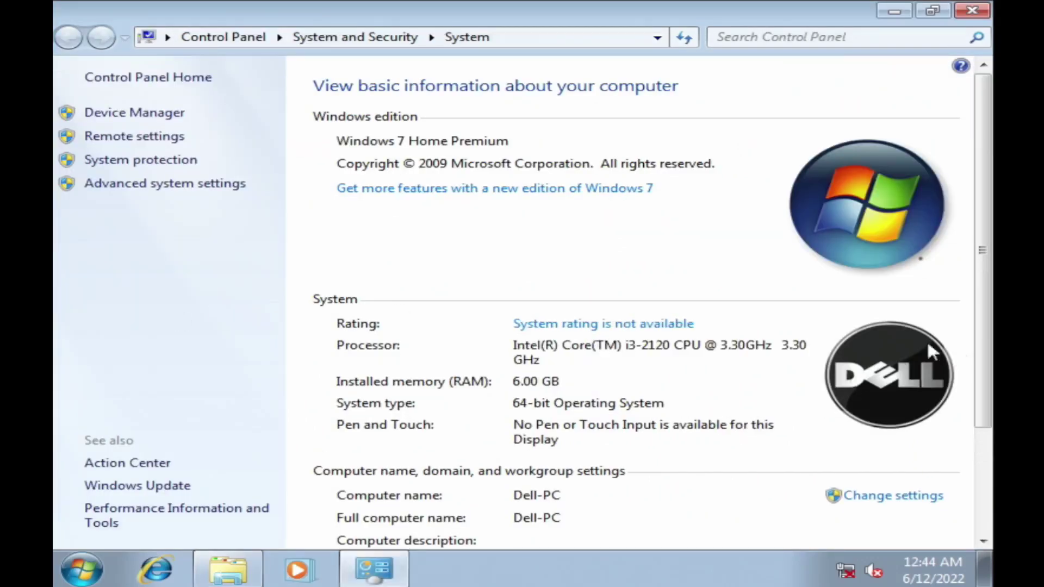
# Review the System page's edition, processor, RAM and activation details, then close it
pyautogui.scroll(-3, 875, 381)
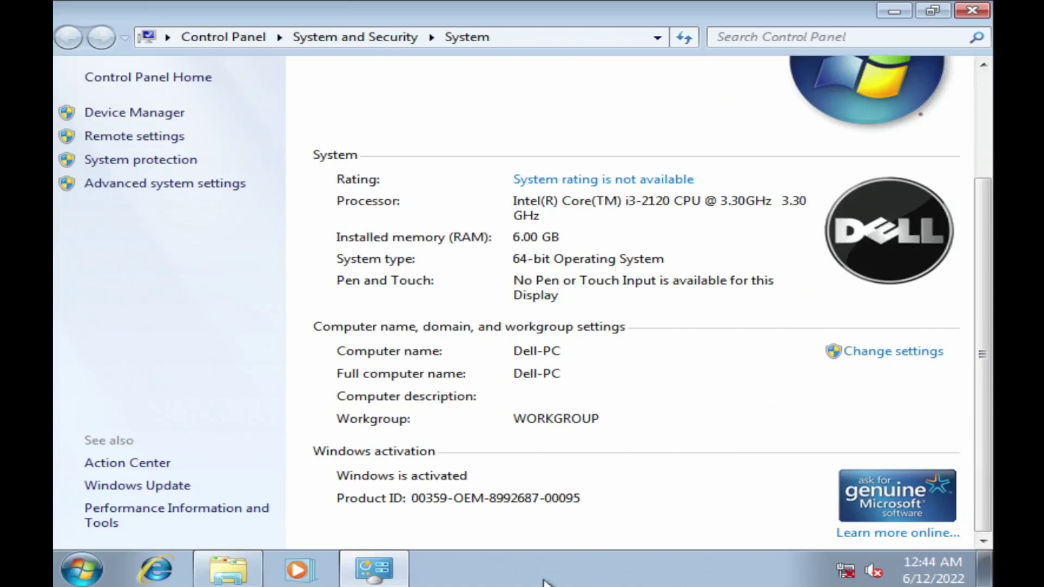
pyautogui.scroll(3, 708, 489)
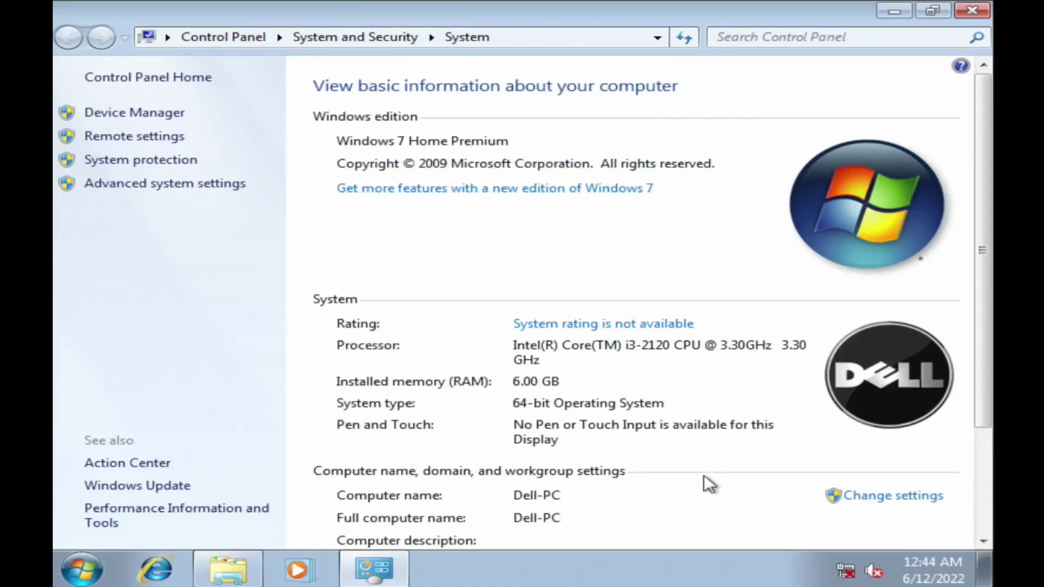
pyautogui.scroll(-3, 756, 288)
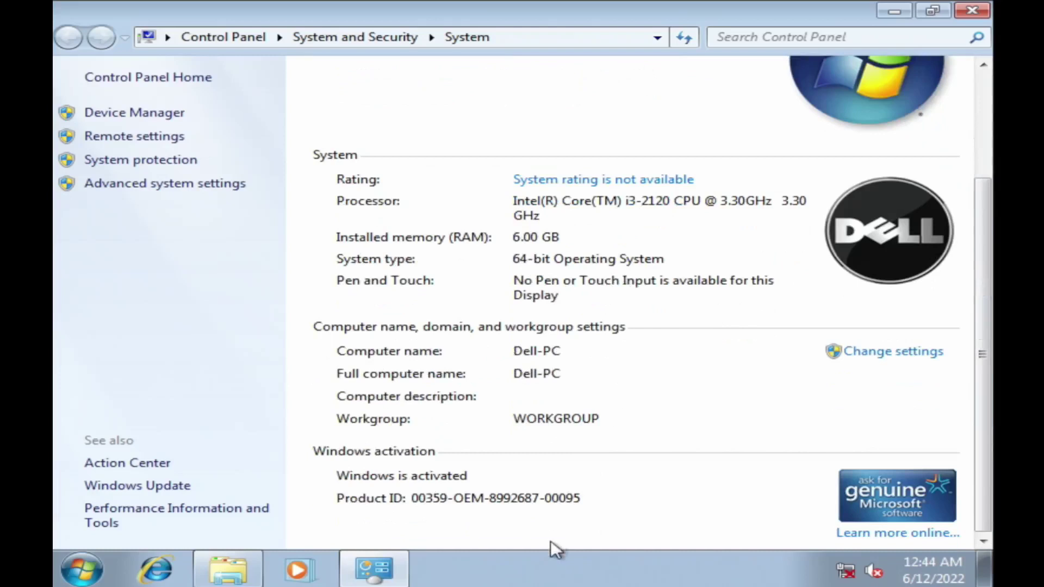
pyautogui.scroll(3, 544, 519)
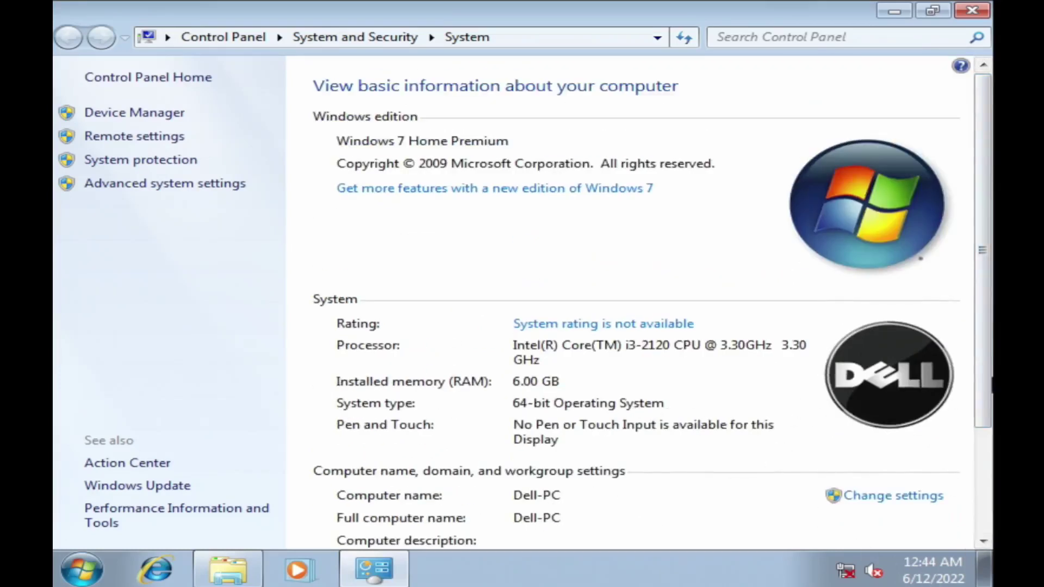
pyautogui.scroll(-4, 678, 390)
pyautogui.scroll(4, 464, 543)
pyautogui.click(973, 10)
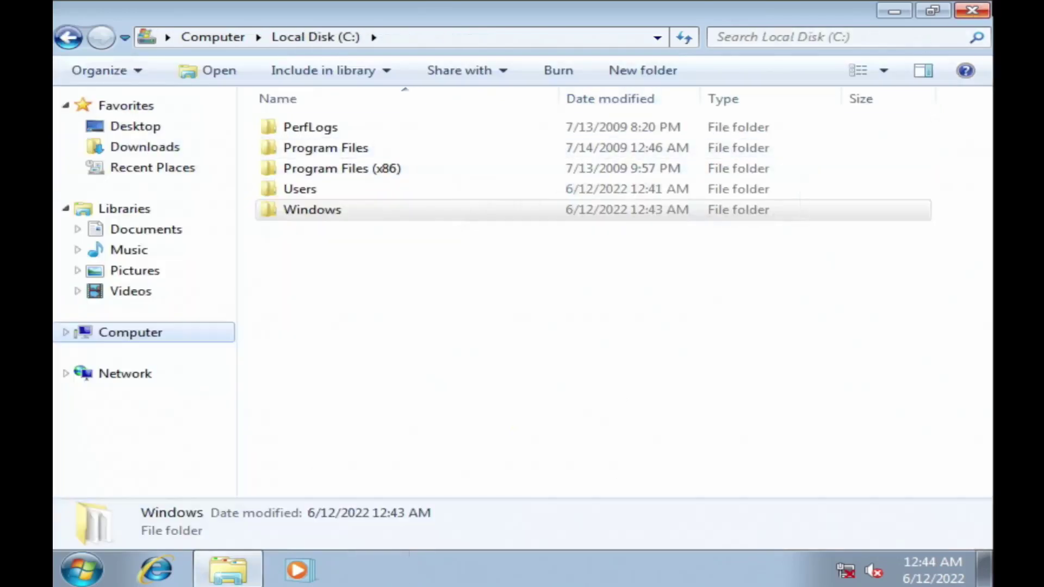
# Confirm the display adapter is Standard VGA Graphics Adapter in Device Manager, then show Explorer's Computer drives
pyautogui.click(973, 9)
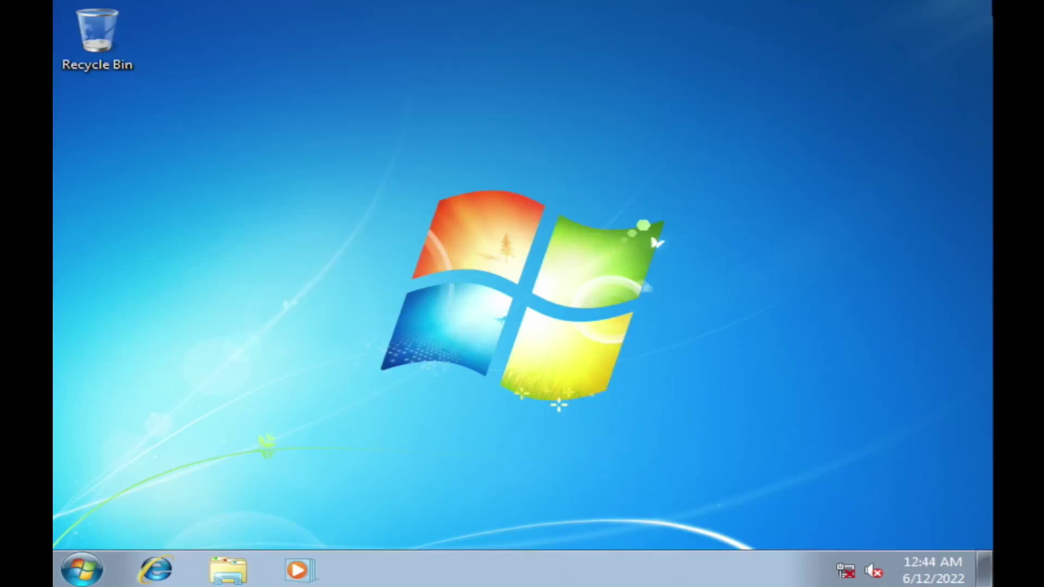
pyautogui.press('super')
pyautogui.write('device')
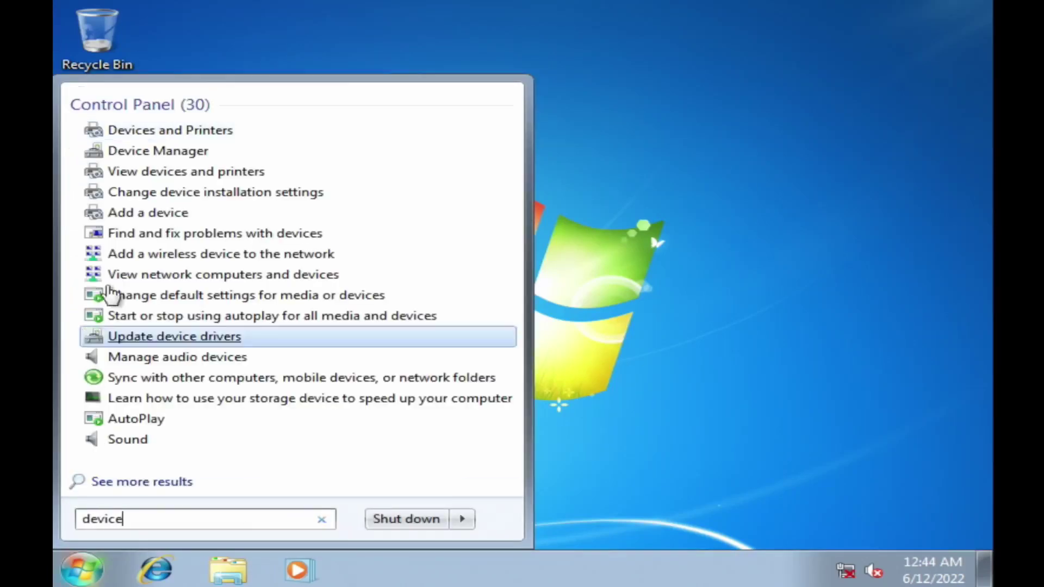
pyautogui.click(133, 152)
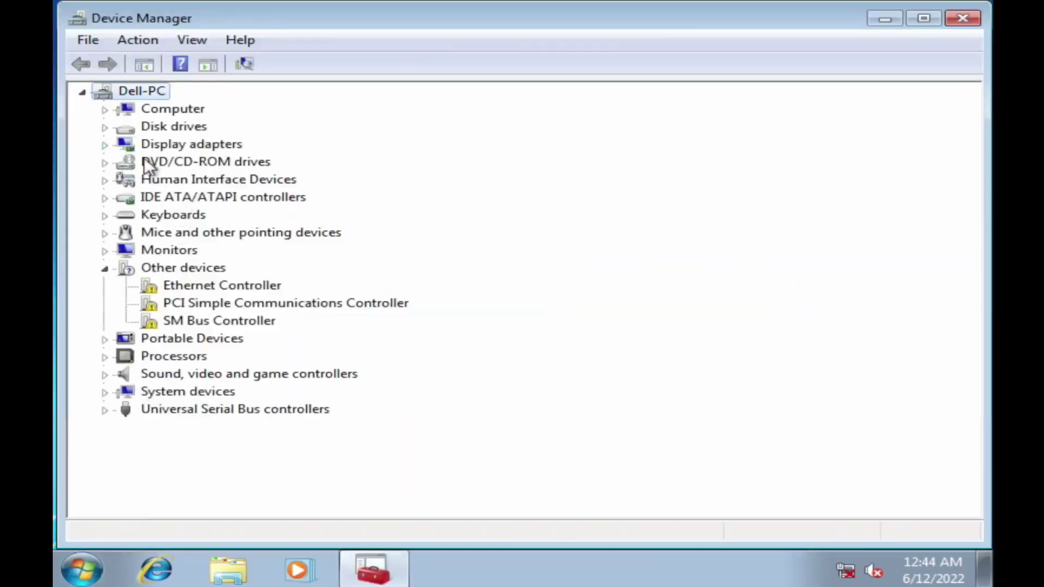
pyautogui.click(104, 144)
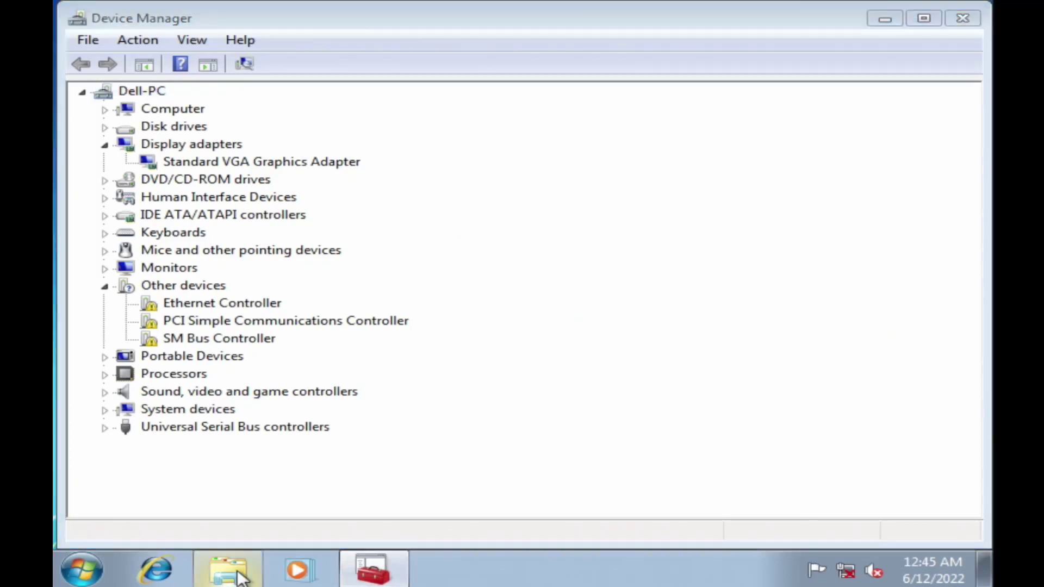
pyautogui.click(234, 574)
pyautogui.click(147, 336)
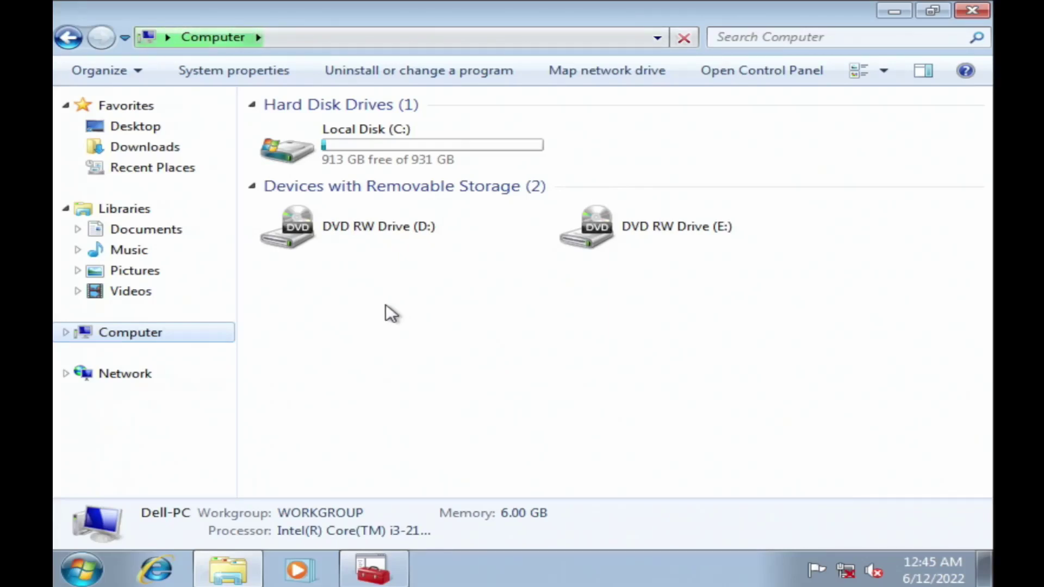
# Open the System properties page from the Start menu's Computer entry
pyautogui.press('super')
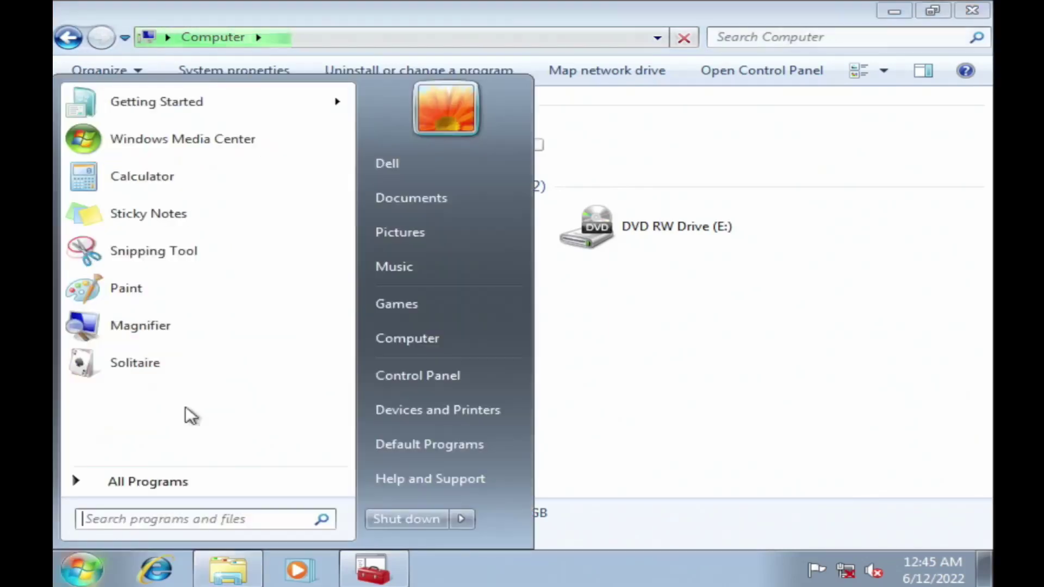
pyautogui.rightClick(438, 329)
pyautogui.click(476, 497)
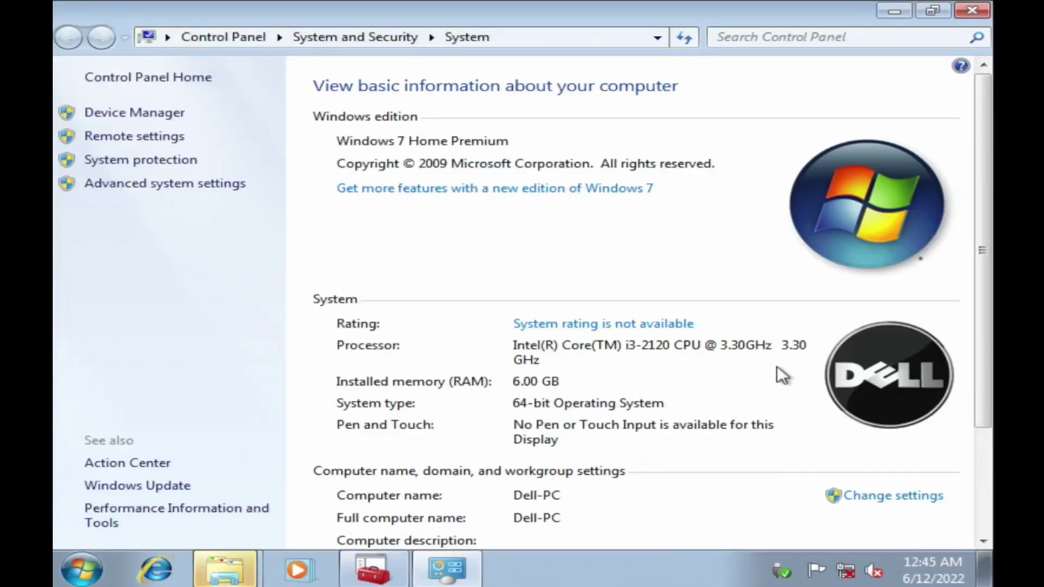
# Run autoRcd.exe from the Resource CD's AutoPlay window and approve the admin prompt
pyautogui.moveTo(223, 569)
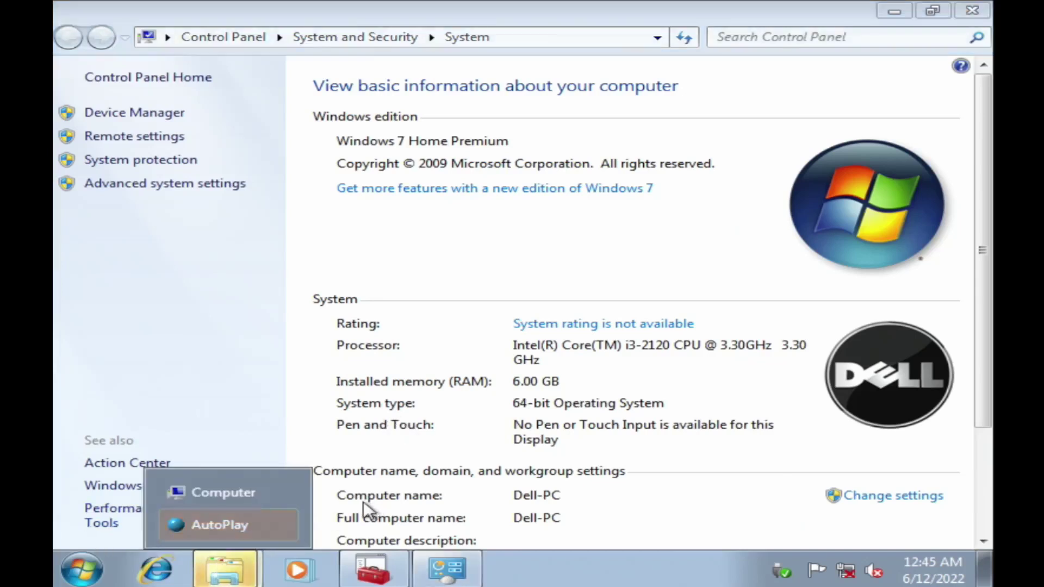
pyautogui.click(239, 530)
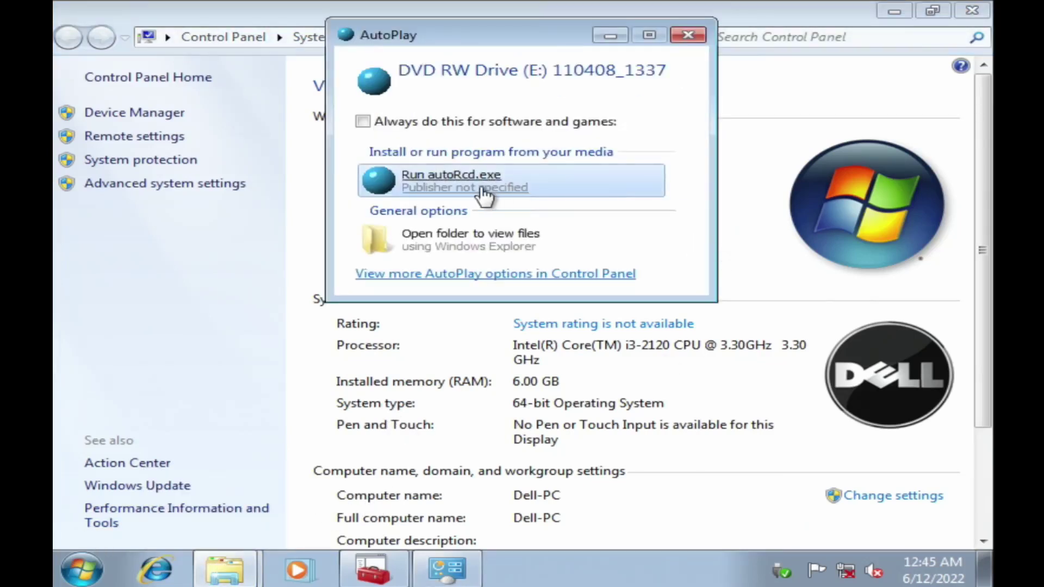
pyautogui.click(484, 193)
pyautogui.click(617, 191)
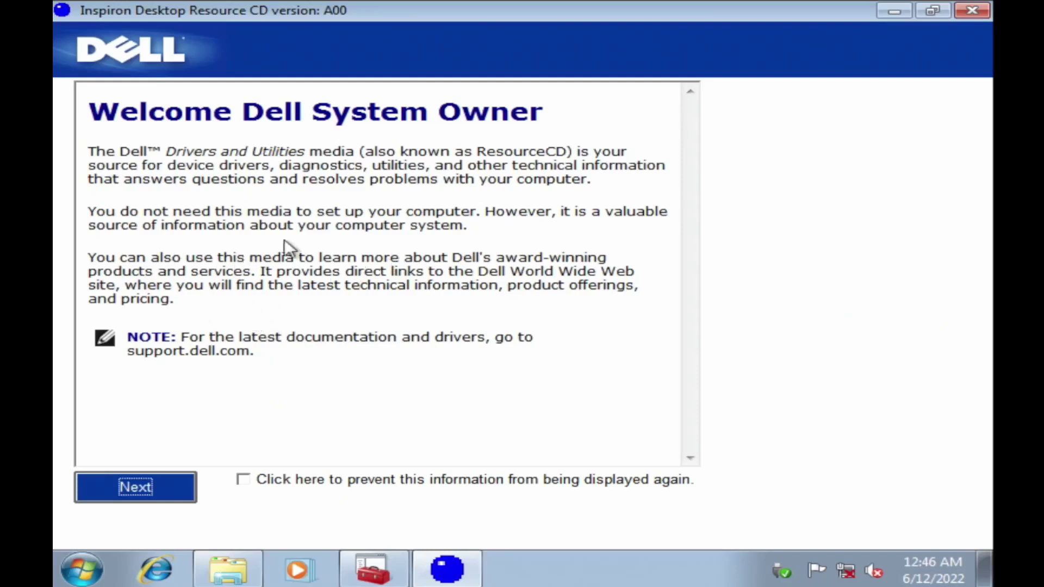
# Stop the Resource CD welcome screen from reappearing and move on to the My System driver list
pyautogui.click(278, 486)
pyautogui.click(161, 497)
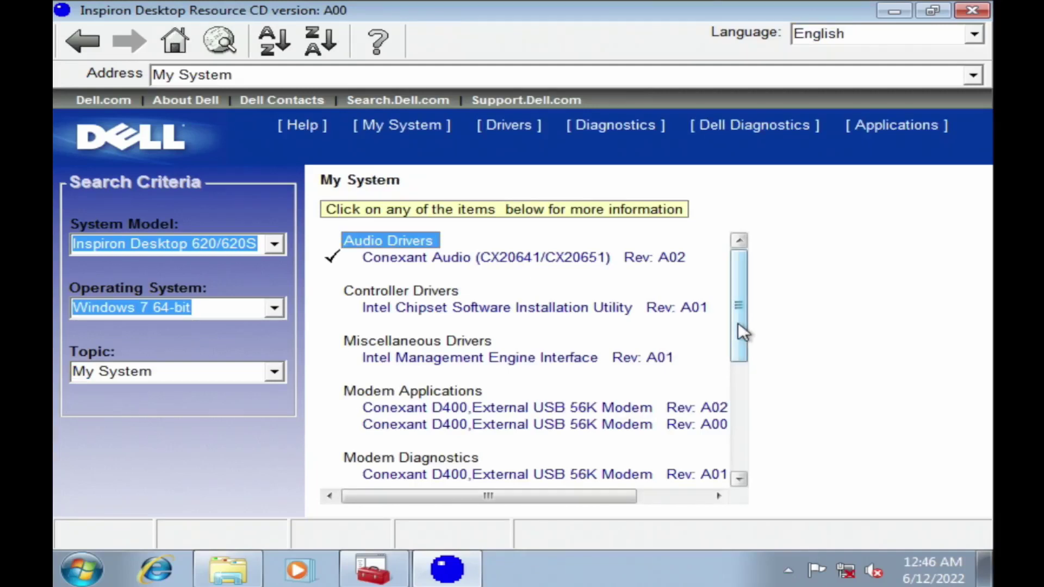
pyautogui.moveTo(739, 325); pyautogui.dragTo(732, 433)
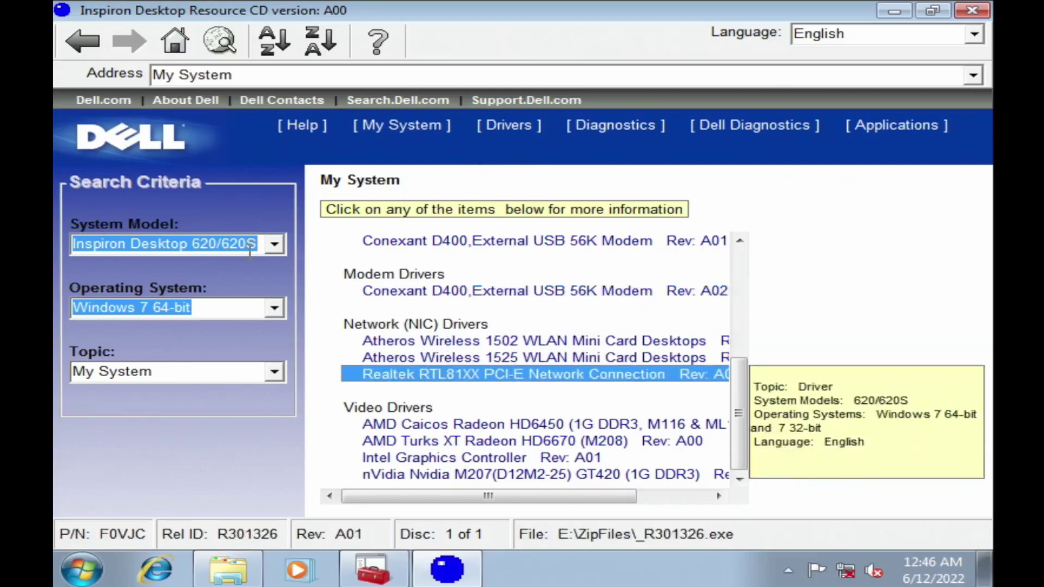
# Leave the System Model unchanged and switch the topic to Drivers
pyautogui.click(269, 244)
pyautogui.click(269, 248)
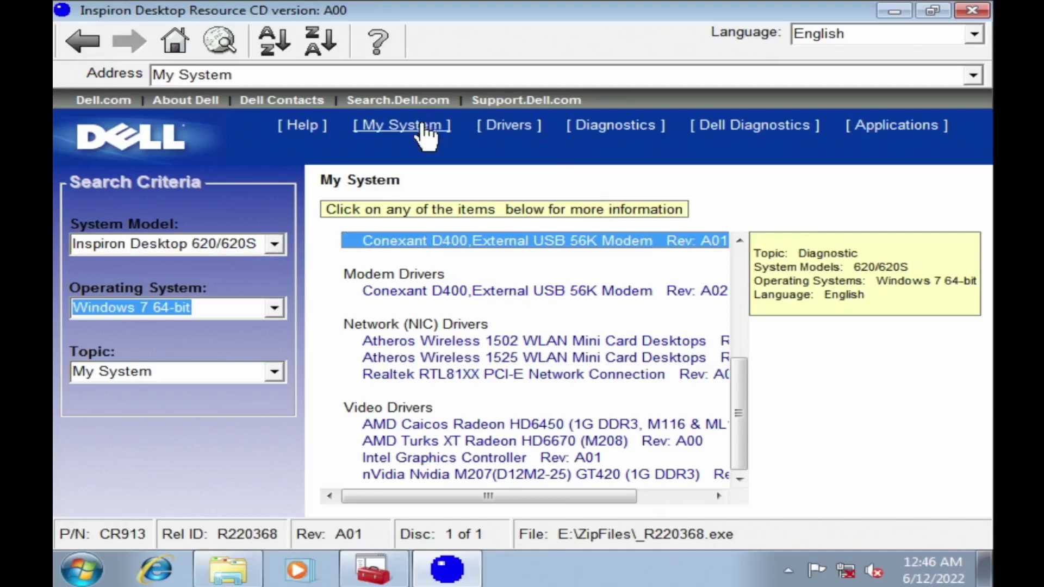
pyautogui.click(512, 129)
pyautogui.scroll(-4, 610, 369)
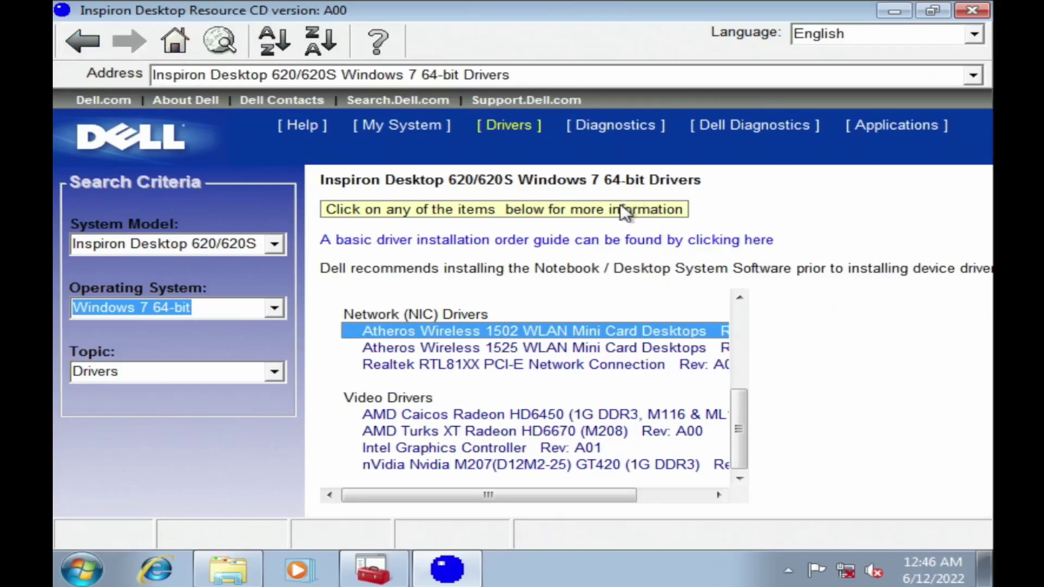
pyautogui.scroll(4, 669, 417)
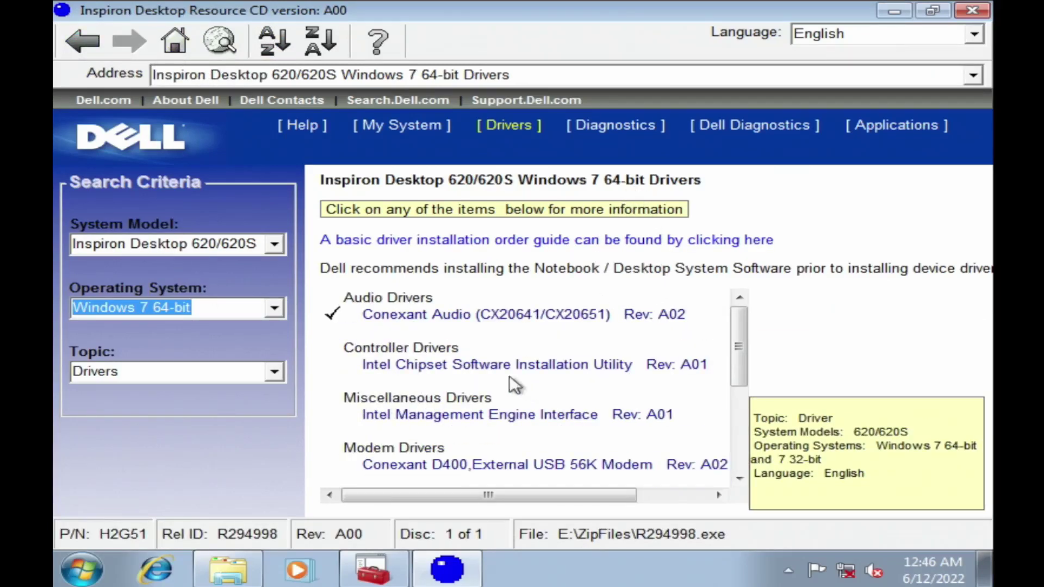
# Browse the Windows 7 64-bit driver list and open the Intel Graphics Controller A01 details
pyautogui.moveTo(327, 317)
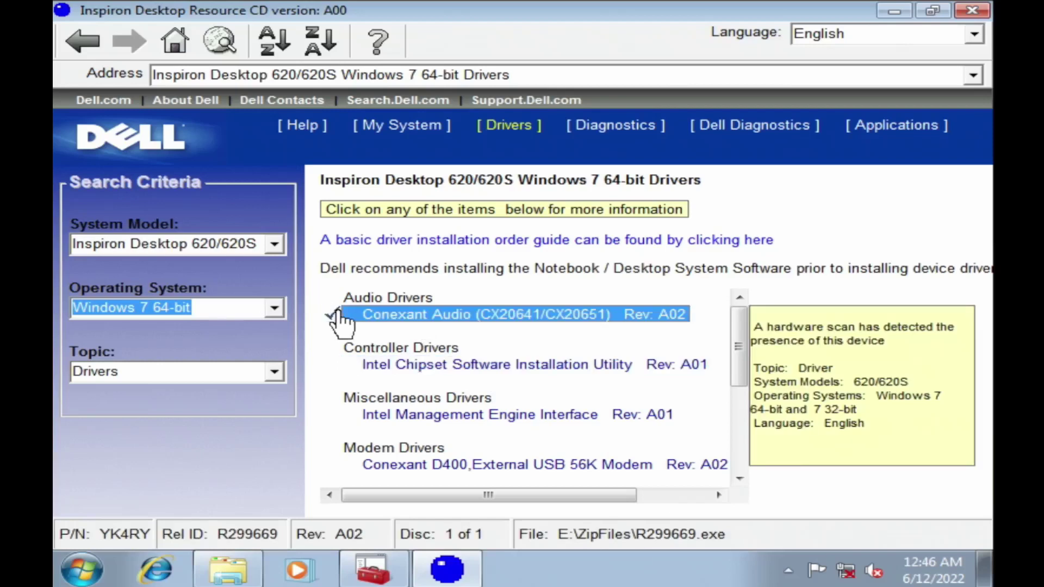
pyautogui.moveTo(351, 365)
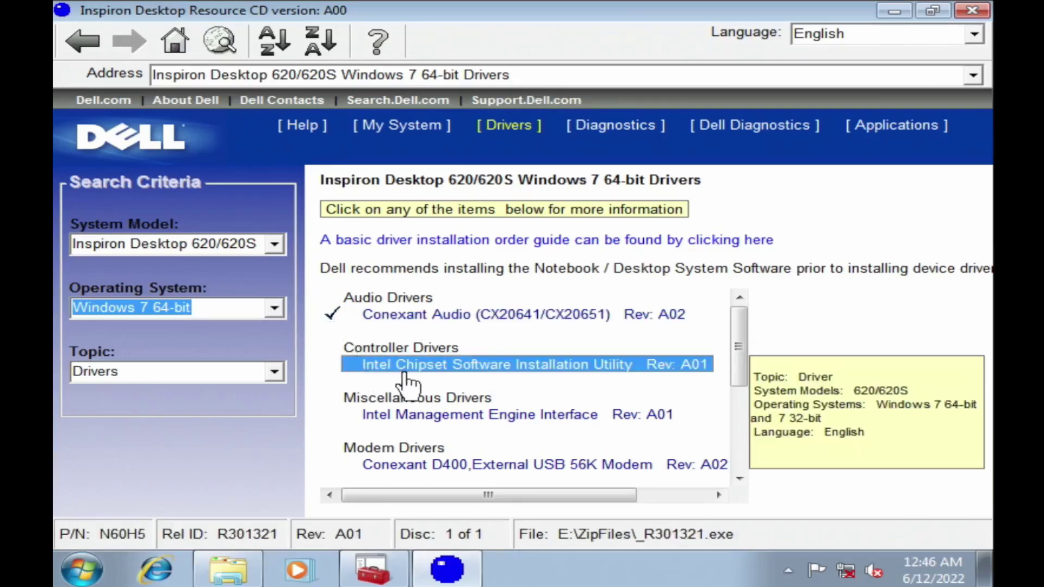
pyautogui.scroll(-4, 403, 384)
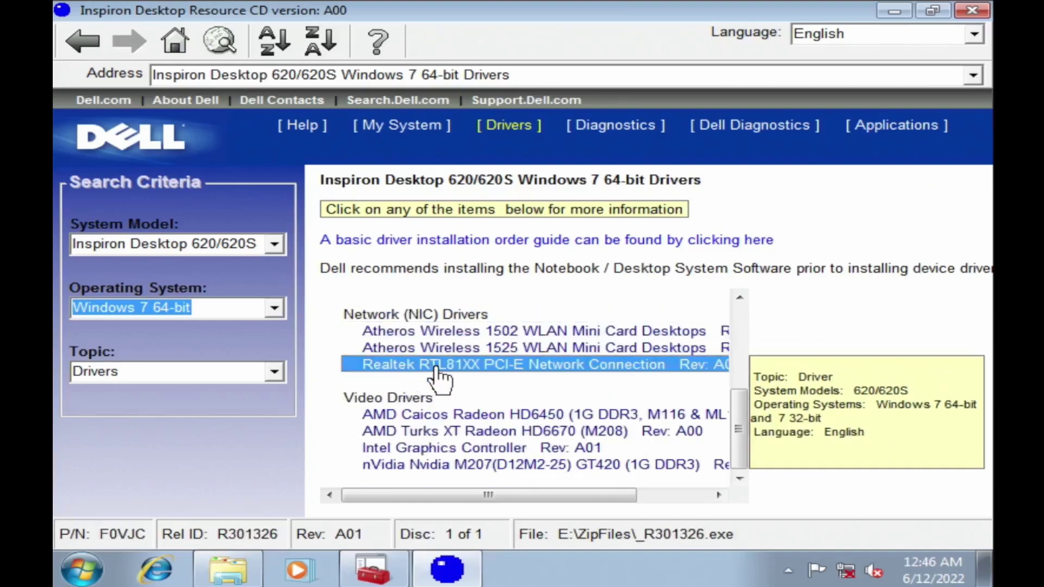
pyautogui.scroll(4, 463, 379)
pyautogui.moveTo(473, 321)
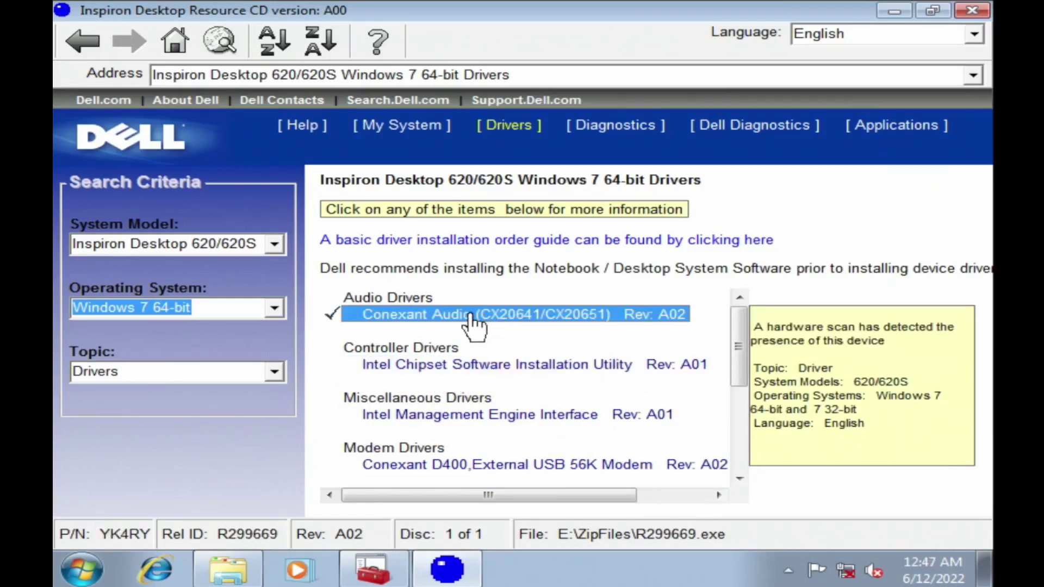
pyautogui.scroll(-4, 471, 325)
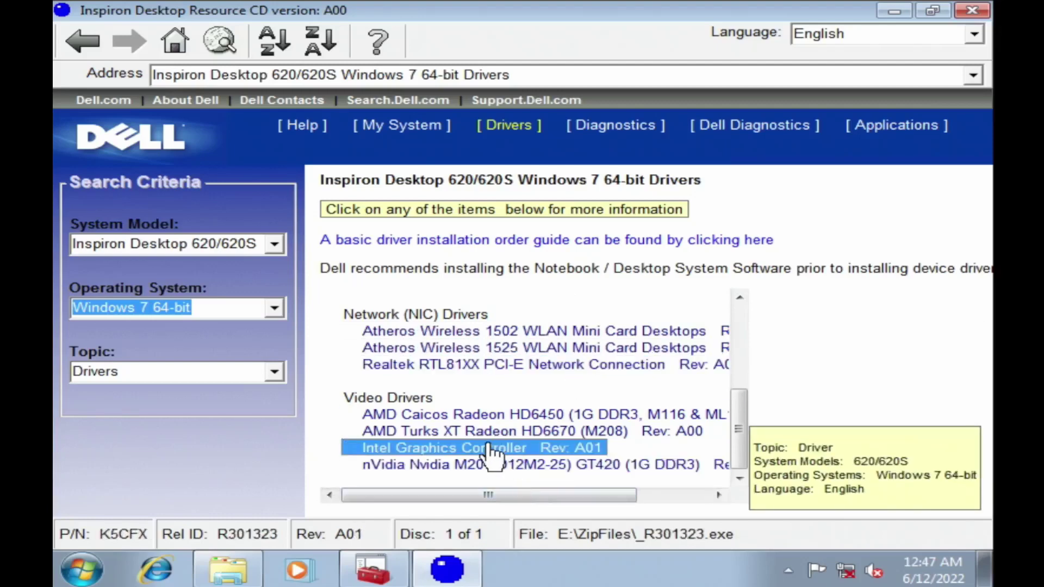
pyautogui.click(491, 449)
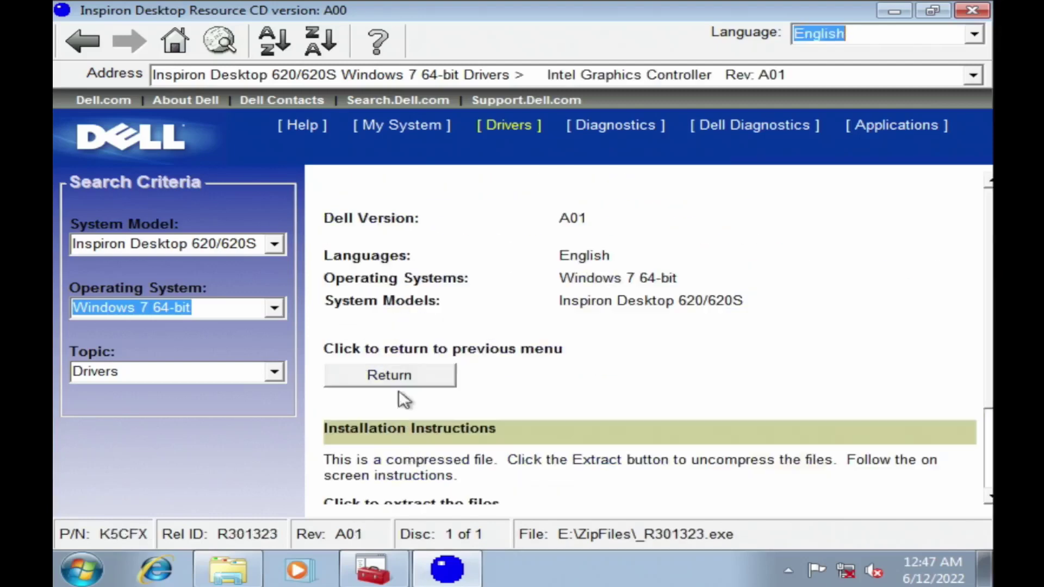
# Browse the Resource CD driver list and view the nVidia GT420 driver details
pyautogui.scroll(1, 531, 337)
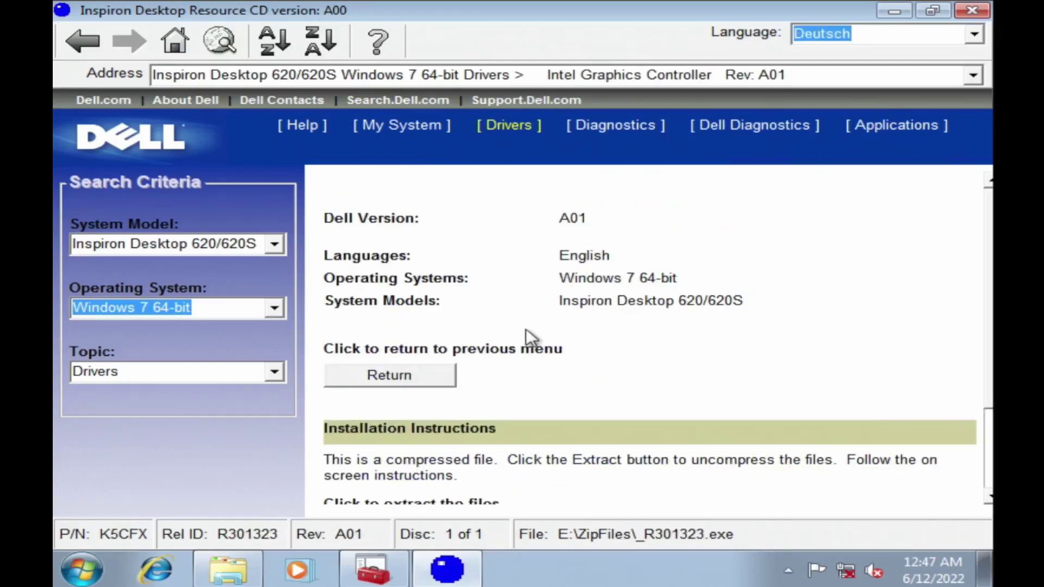
pyautogui.scroll(-3, 530, 338)
pyautogui.scroll(-1, 661, 369)
pyautogui.scroll(1, 908, 506)
pyautogui.press('e')
pyautogui.press('e')
pyautogui.press('f')
pyautogui.press('p')
pyautogui.press('i')
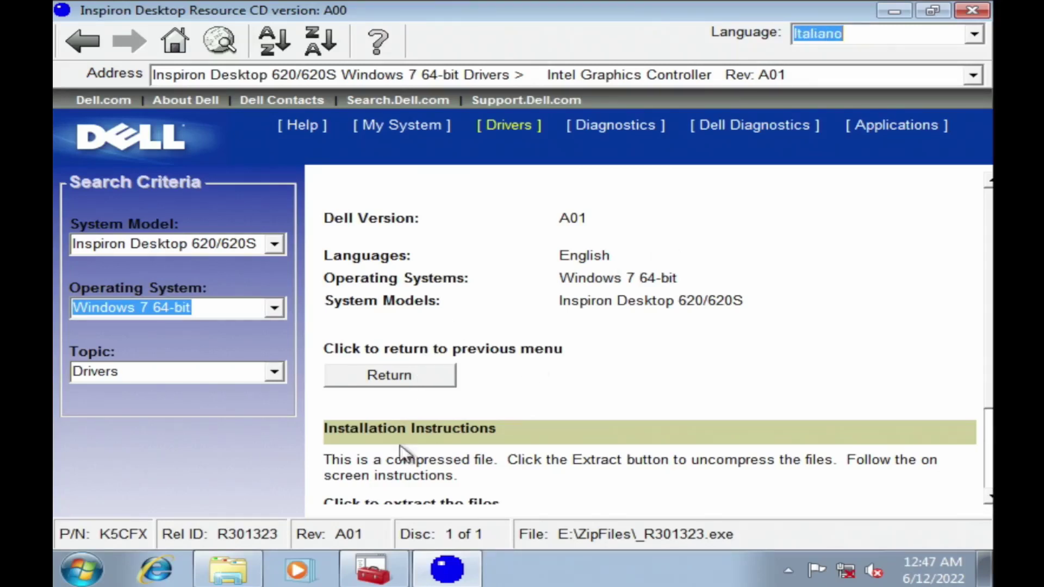
pyautogui.click(426, 383)
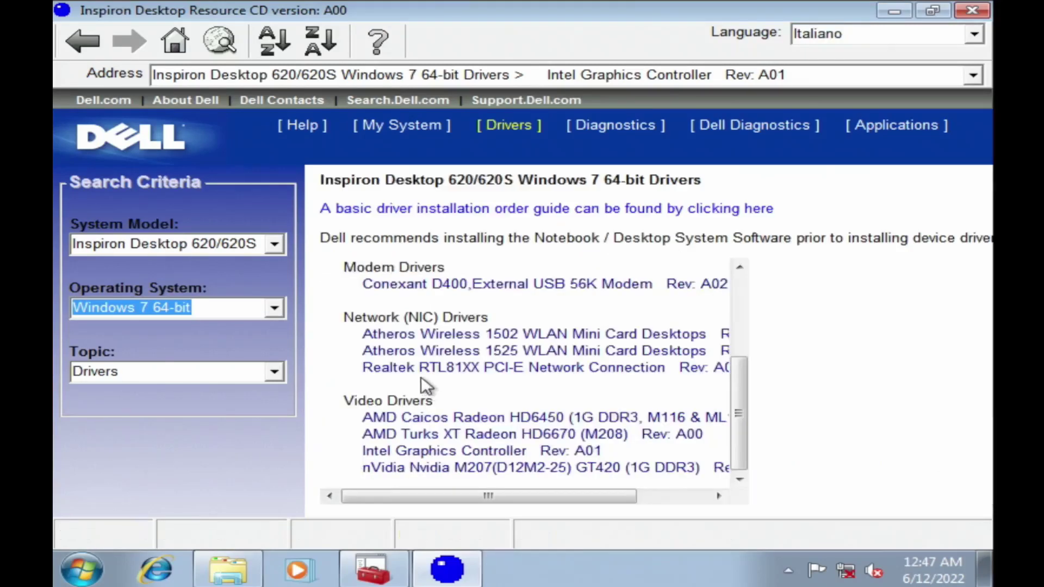
pyautogui.click(669, 468)
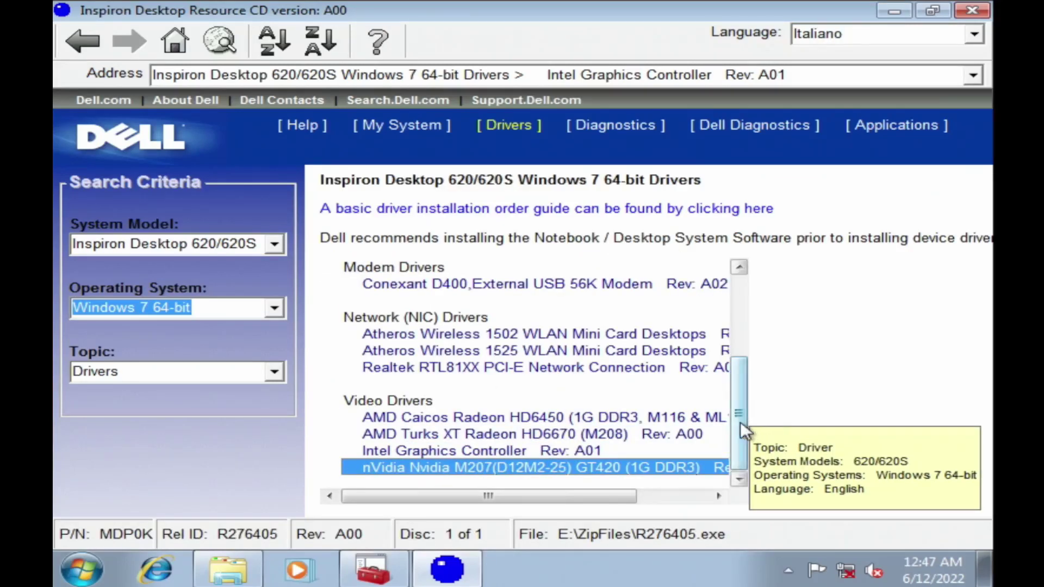
pyautogui.moveTo(740, 425); pyautogui.dragTo(730, 326)
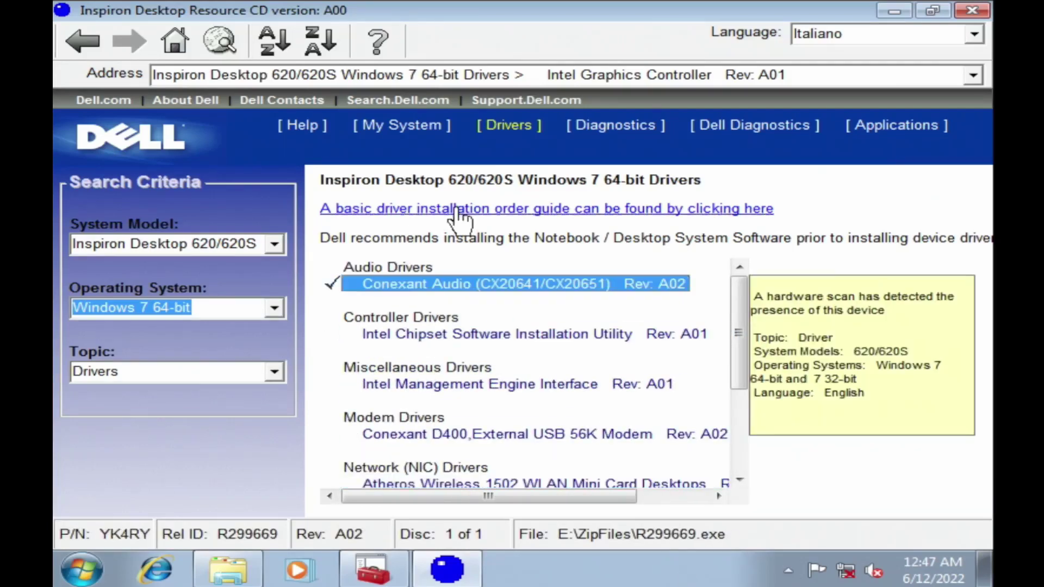
# Open the Intel Chipset Software Installation Utility Rev A01 page under My System and start extracting it
pyautogui.click(474, 335)
pyautogui.press('Down')
pyautogui.press('Down')
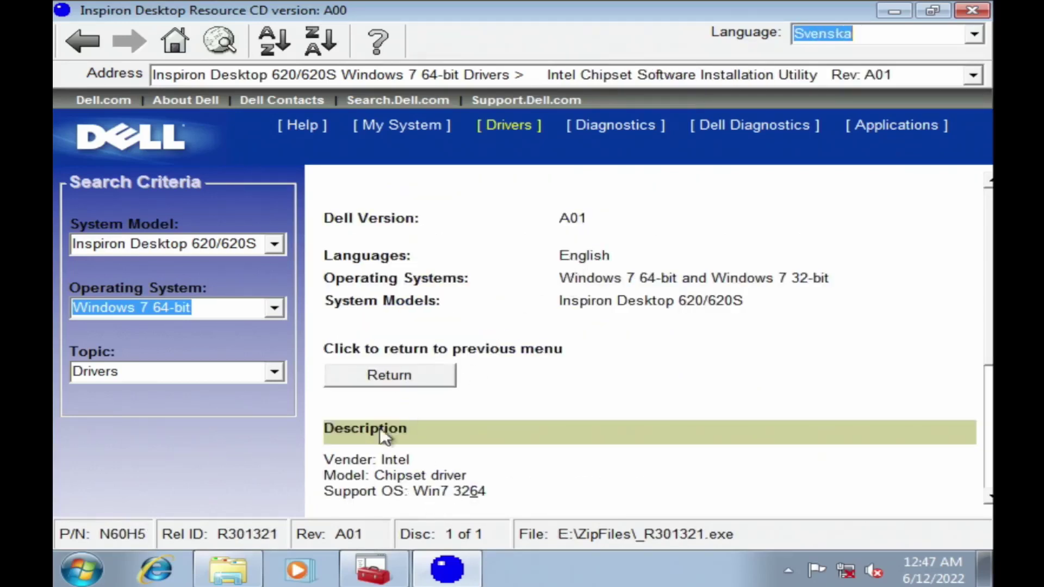
pyautogui.click(424, 136)
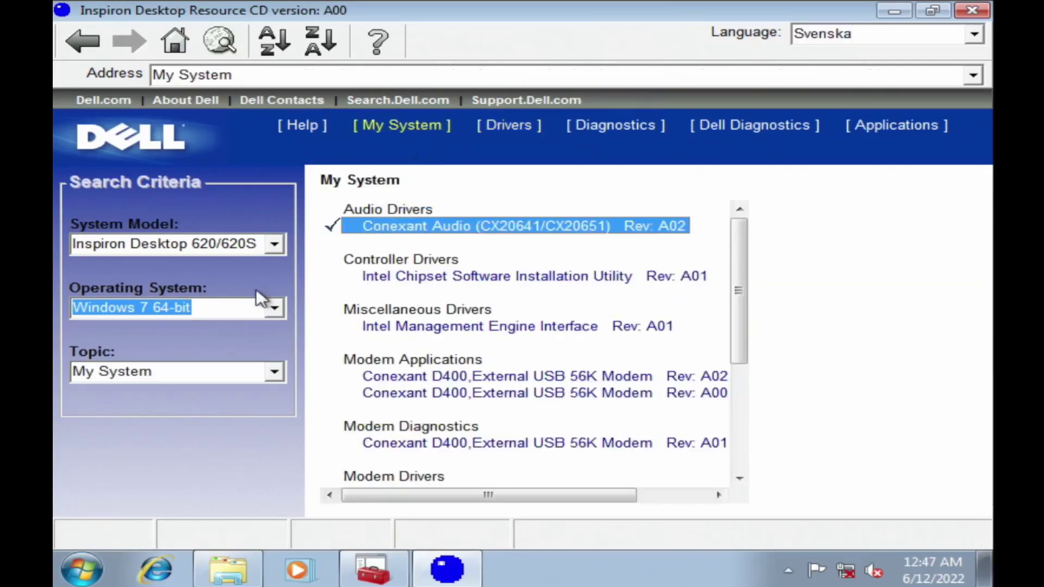
pyautogui.scroll(-4, 489, 291)
pyautogui.scroll(4, 492, 293)
pyautogui.click(483, 279)
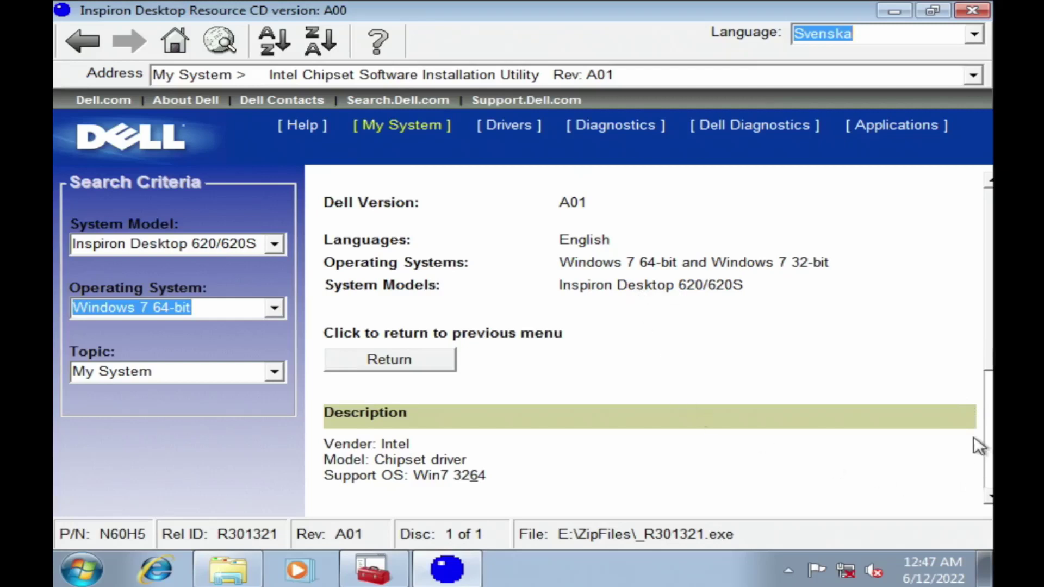
pyautogui.scroll(-3, 989, 450)
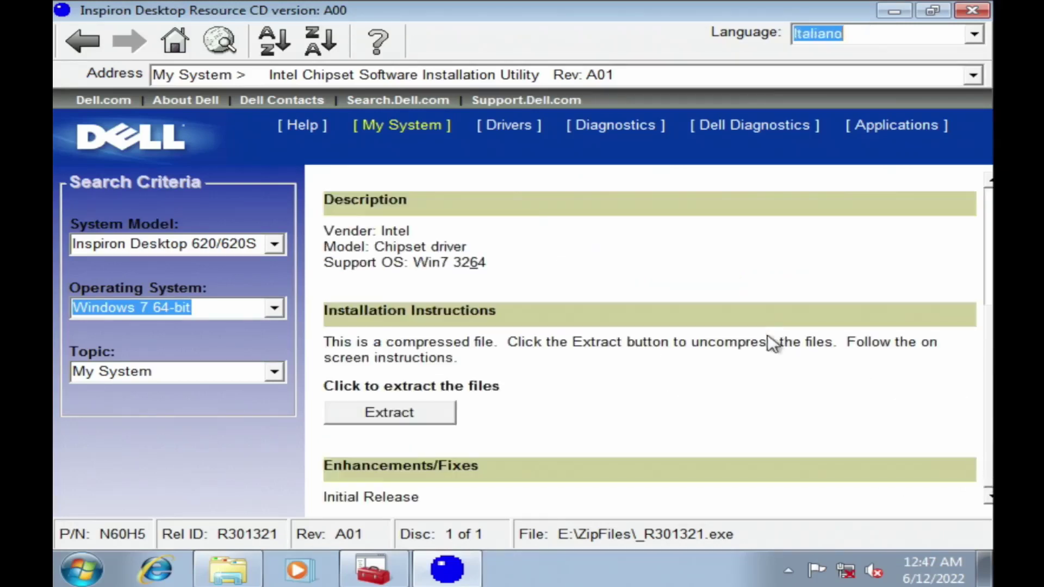
pyautogui.click(420, 420)
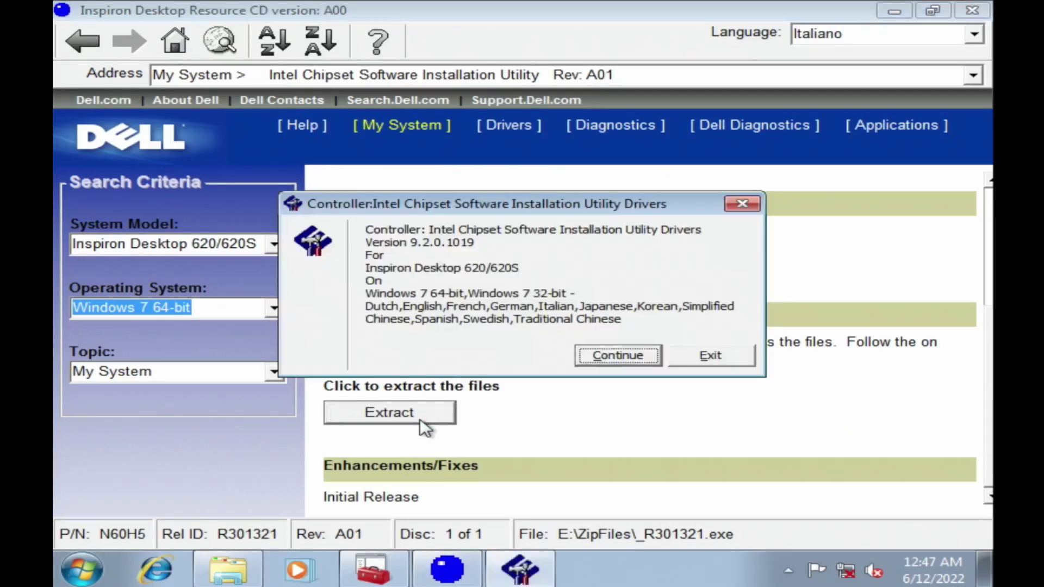
# Unzip the chipset driver files into the suggested folder, creating it when asked
pyautogui.click(615, 354)
pyautogui.click(599, 331)
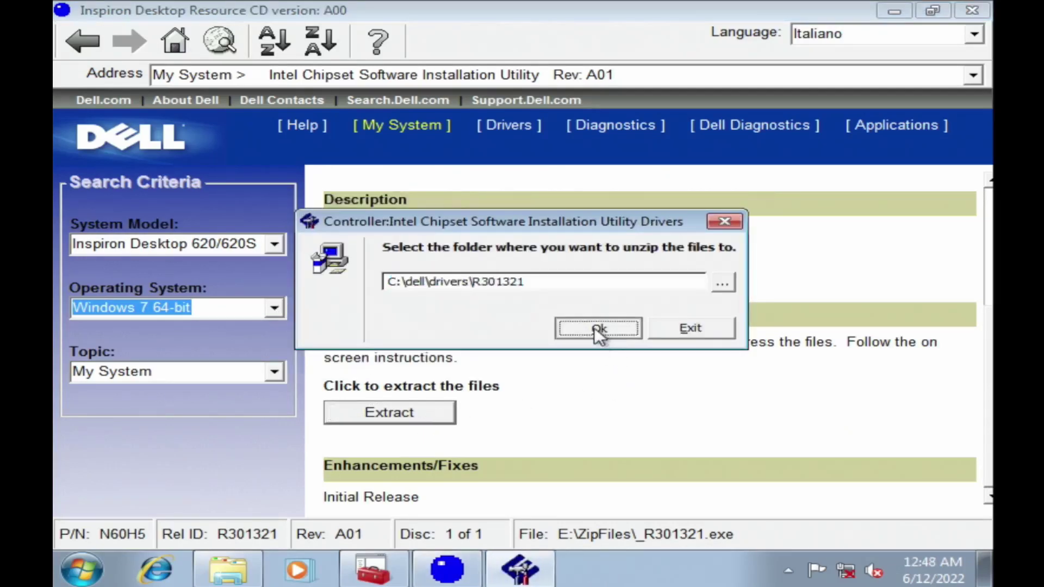
pyautogui.click(578, 331)
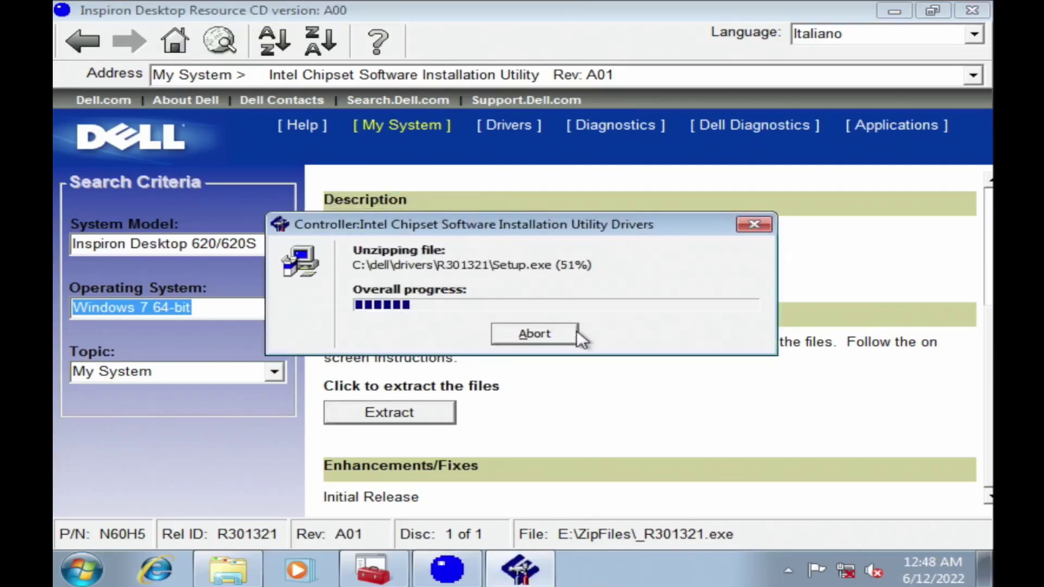
pyautogui.click(654, 333)
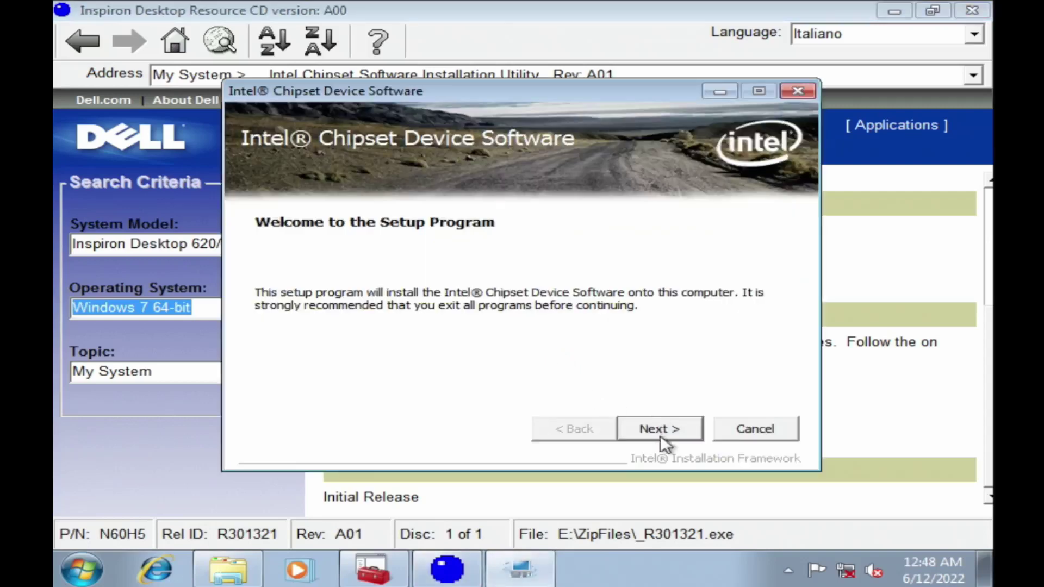
# Install the Intel chipset drivers, accepting the license and choosing to restart later
pyautogui.click(661, 437)
pyautogui.click(659, 436)
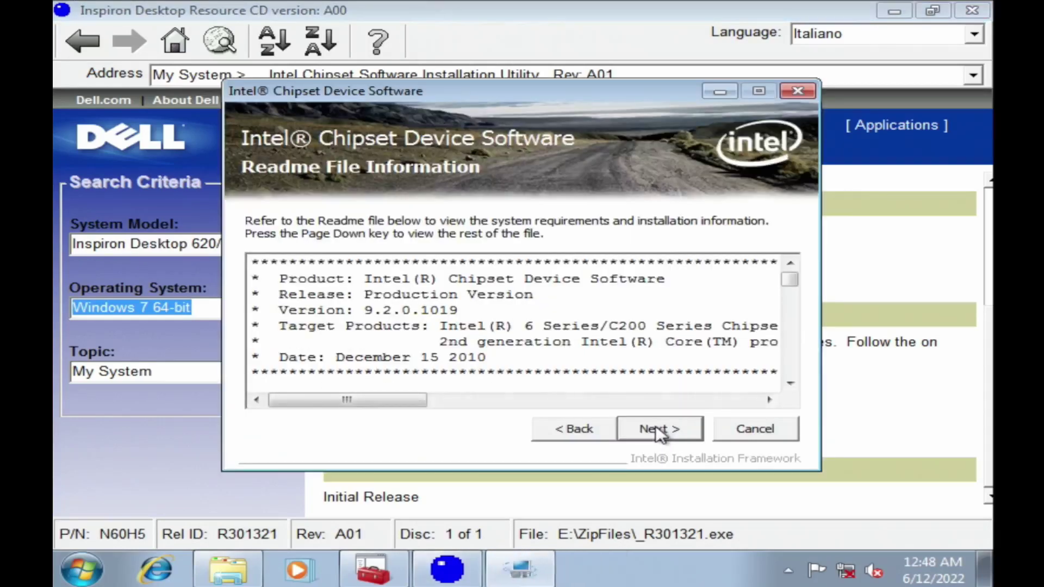
pyautogui.click(661, 435)
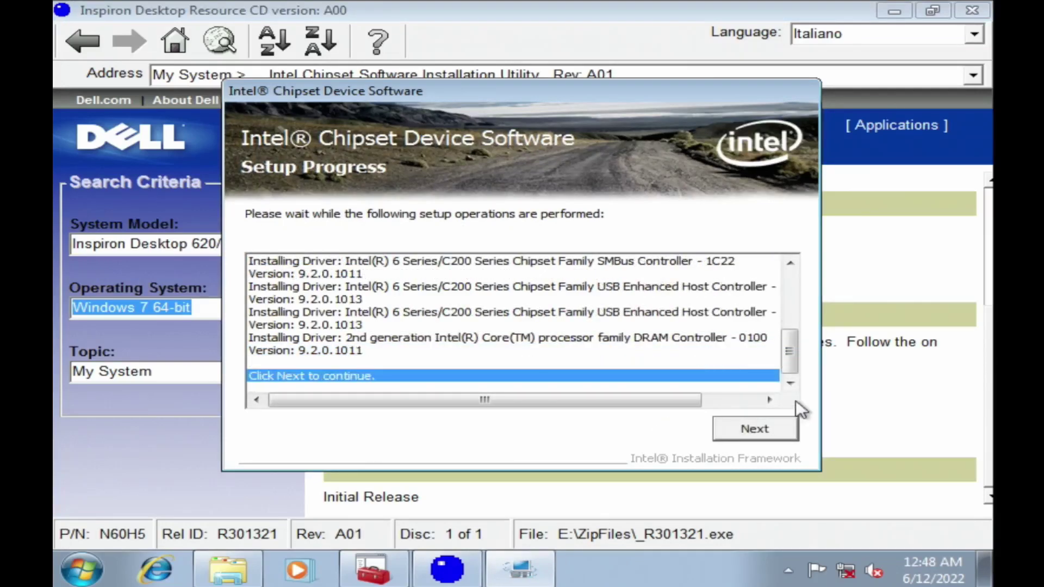
pyautogui.click(772, 425)
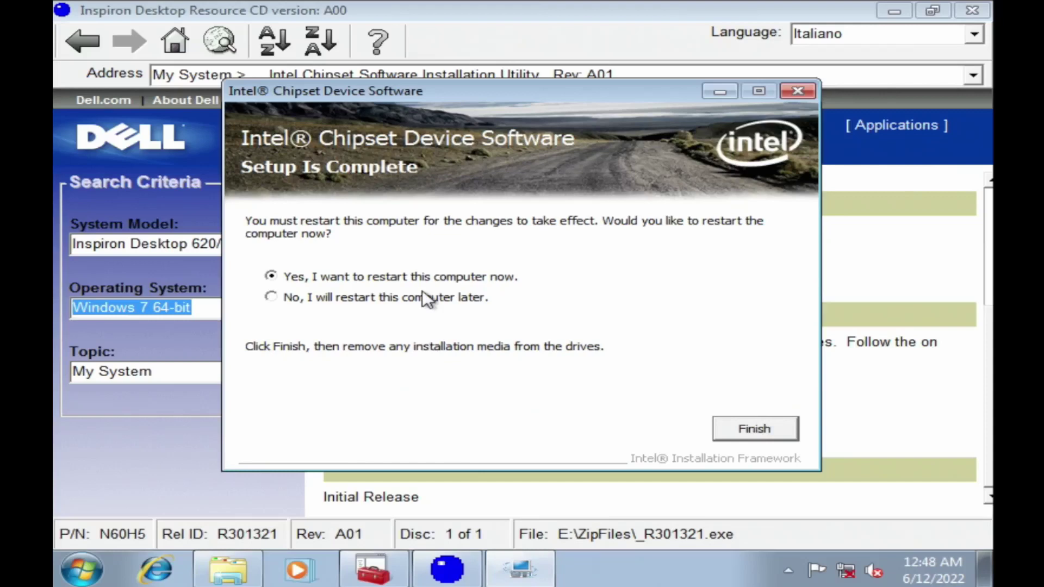
pyautogui.click(432, 298)
pyautogui.click(783, 434)
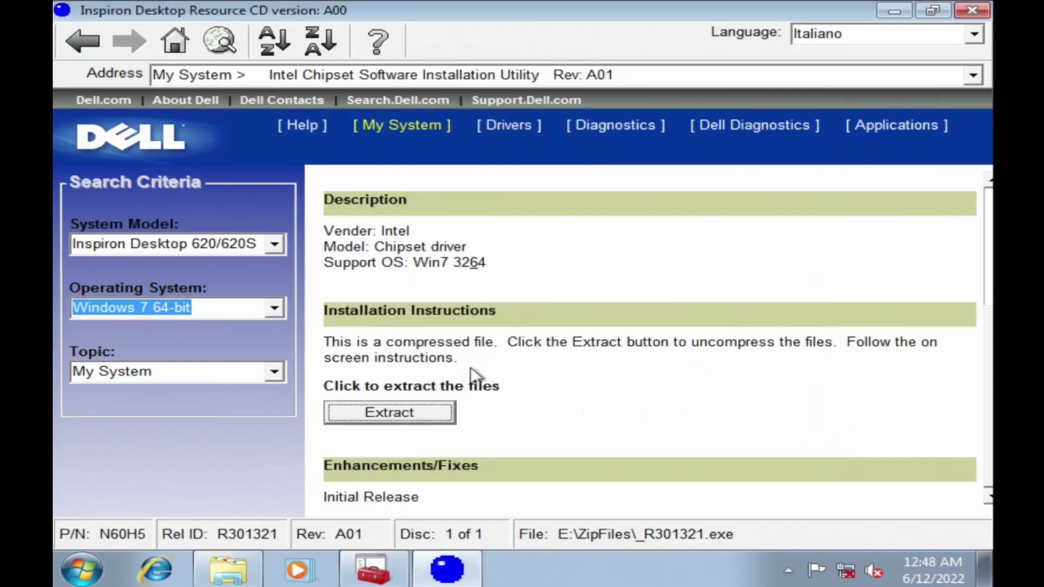
# Check Device Manager: Ethernet Controller and PCI Simple Communications Controller still lack drivers
pyautogui.click(380, 125)
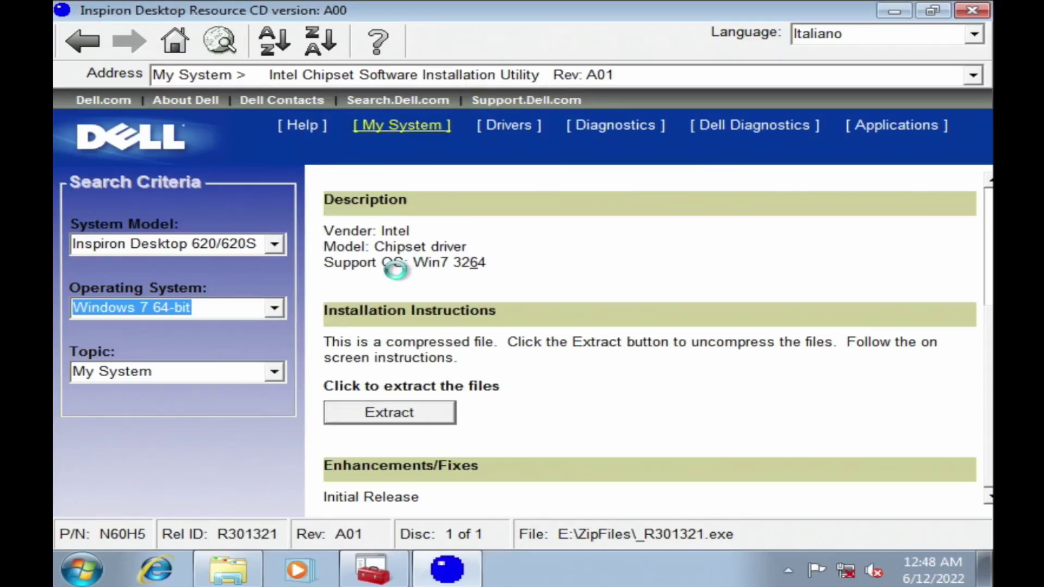
pyautogui.click(373, 569)
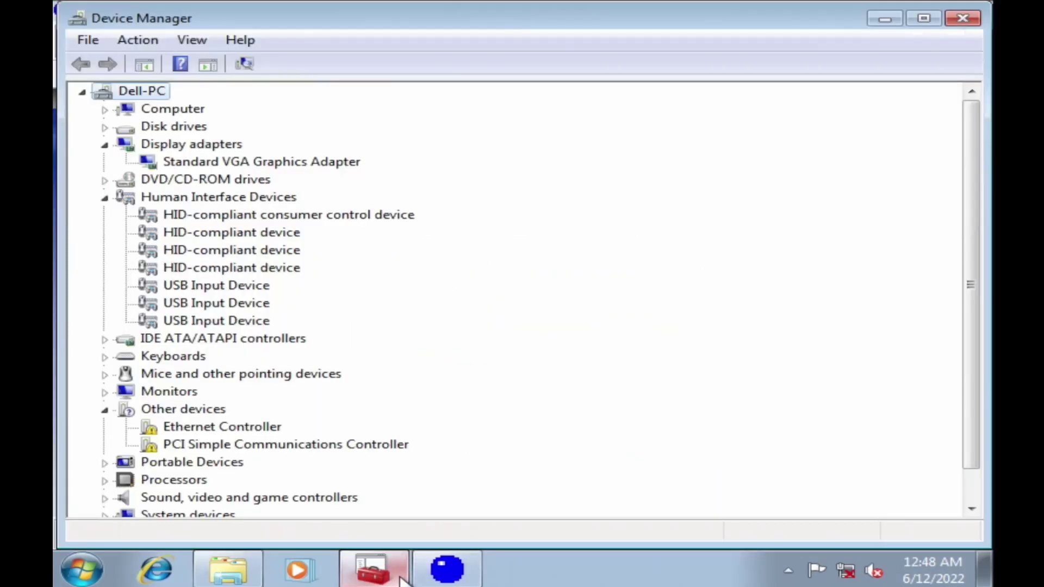
pyautogui.scroll(-1, 421, 400)
pyautogui.scroll(1, 419, 393)
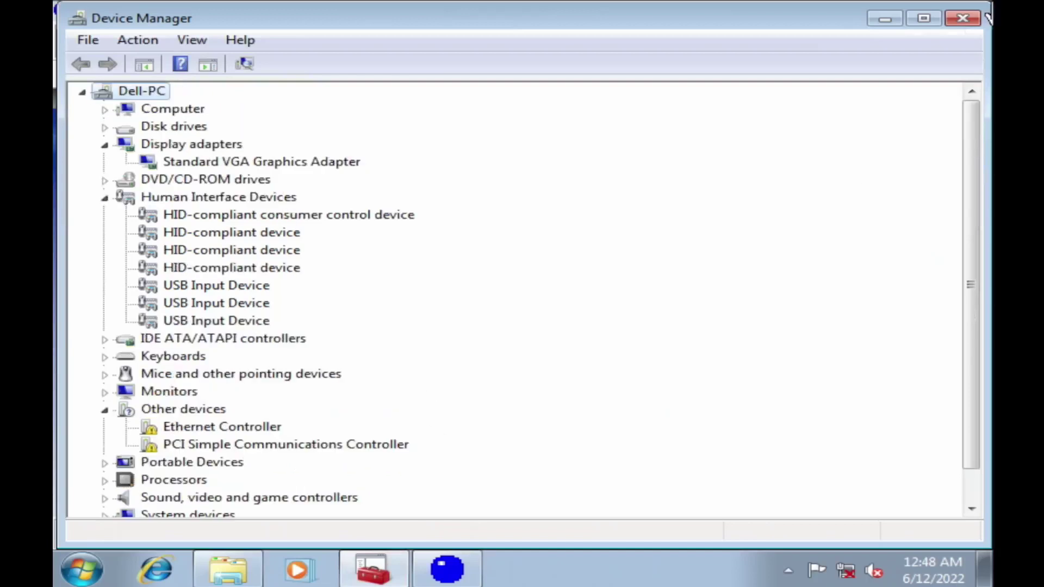
# Extract the Intel Graphics Controller driver into the default folder, creating it when asked
pyautogui.click(881, 18)
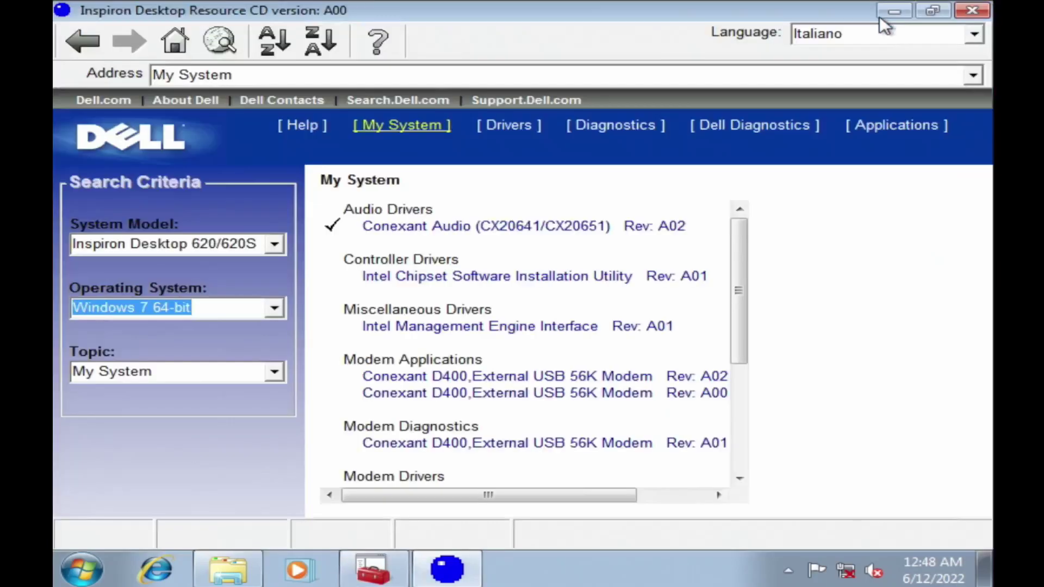
pyautogui.scroll(-2, 601, 326)
pyautogui.scroll(-2, 606, 348)
pyautogui.scroll(1, 501, 478)
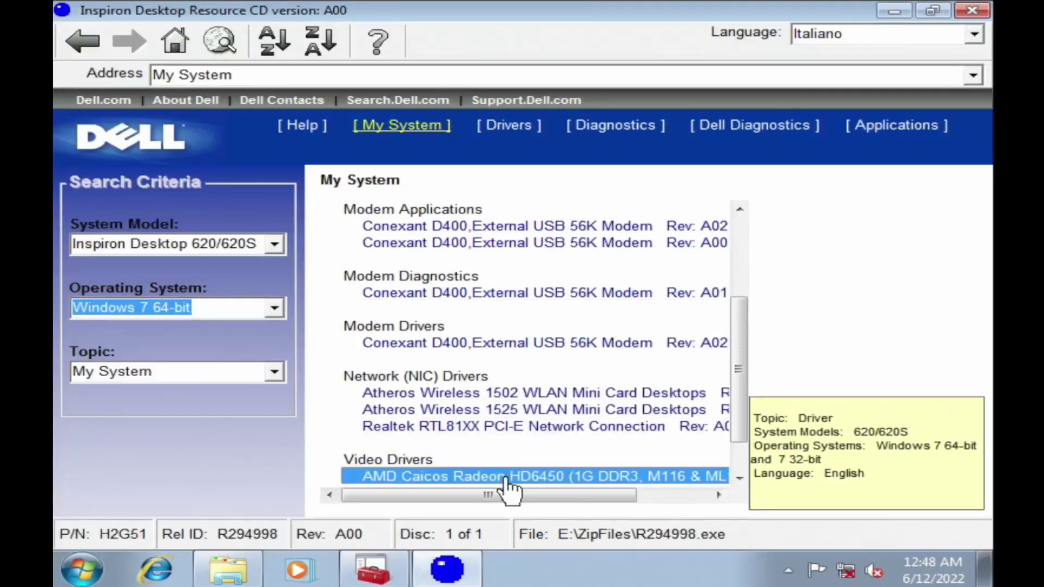
pyautogui.scroll(-1, 546, 358)
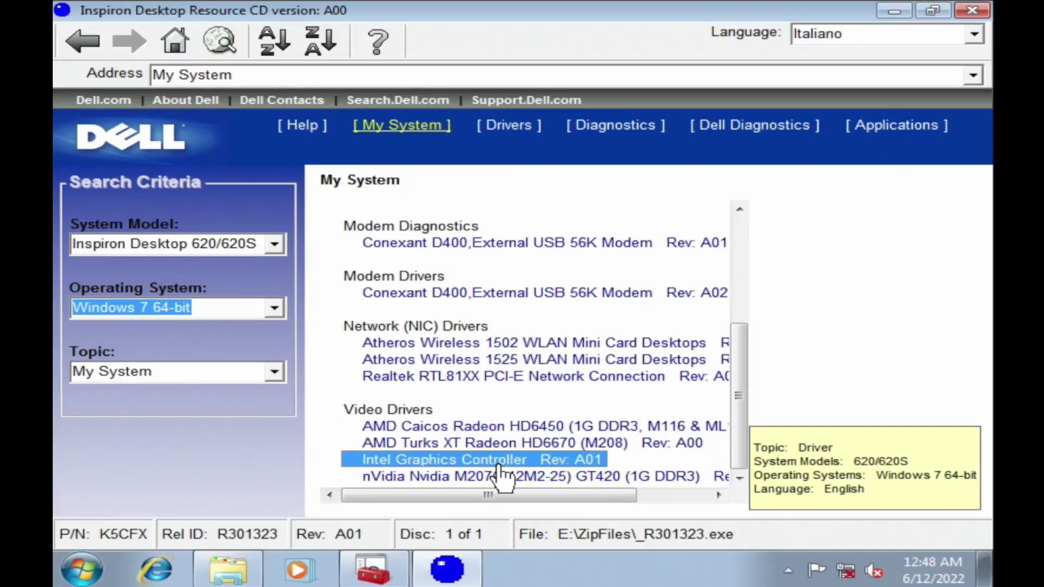
pyautogui.click(505, 425)
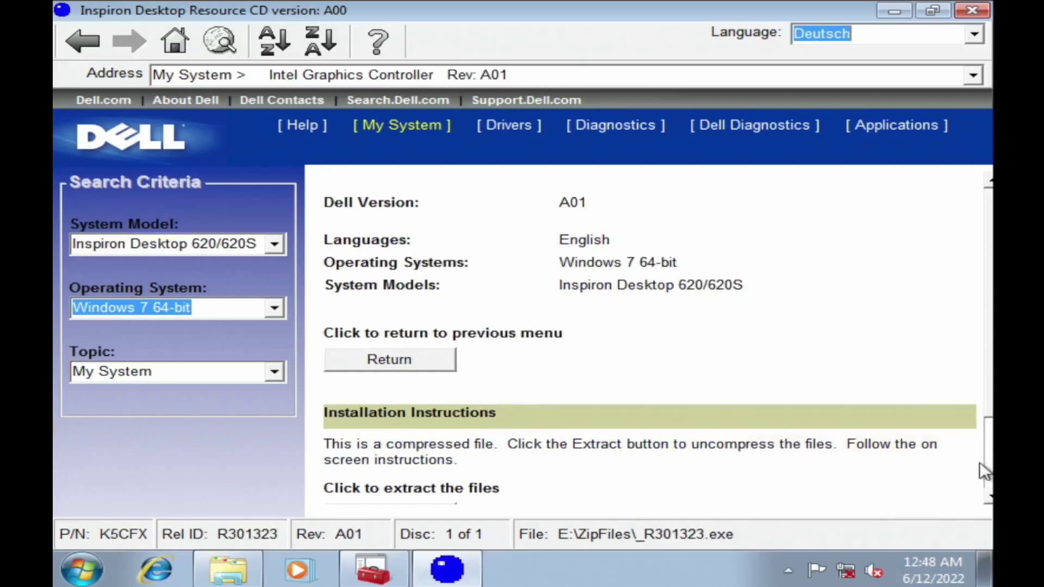
pyautogui.scroll(-2, 990, 466)
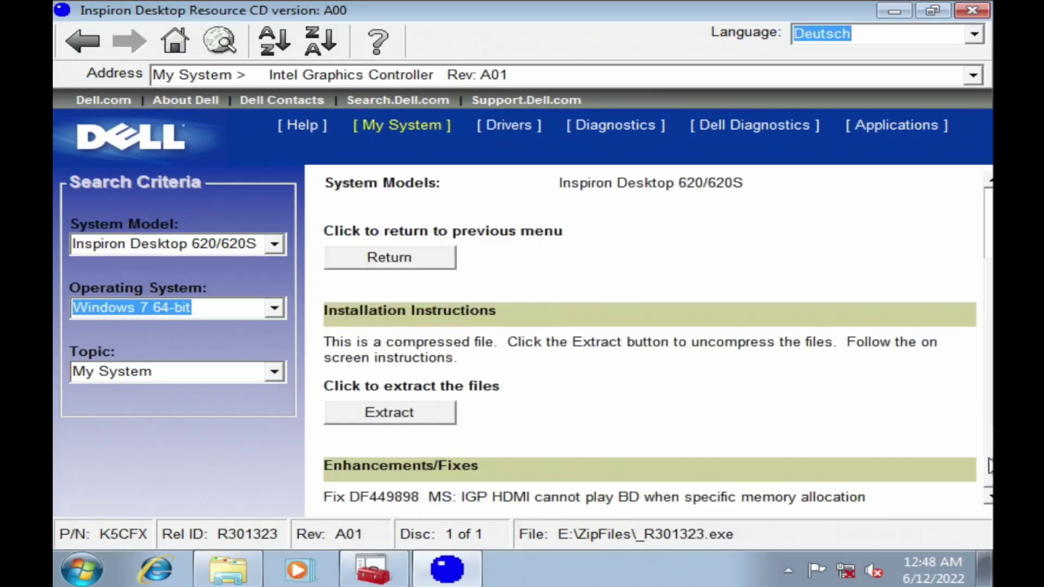
pyautogui.click(400, 420)
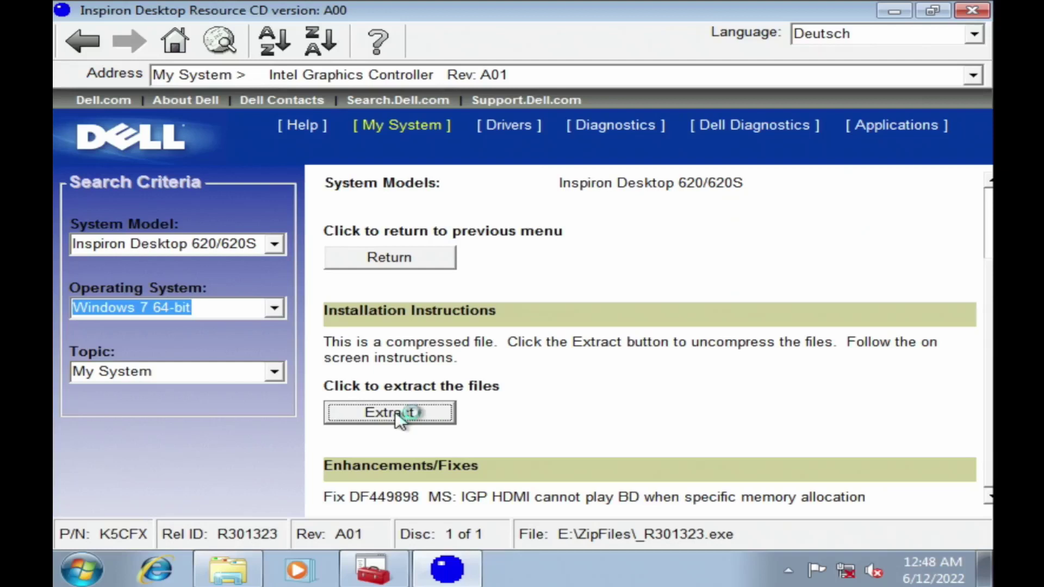
pyautogui.click(598, 360)
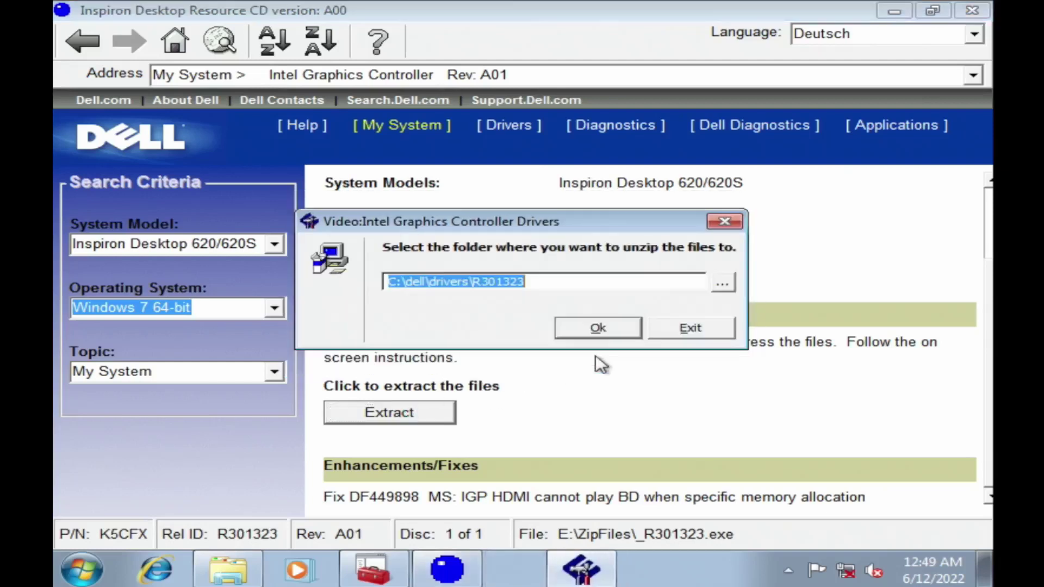
pyautogui.click(609, 328)
pyautogui.click(594, 331)
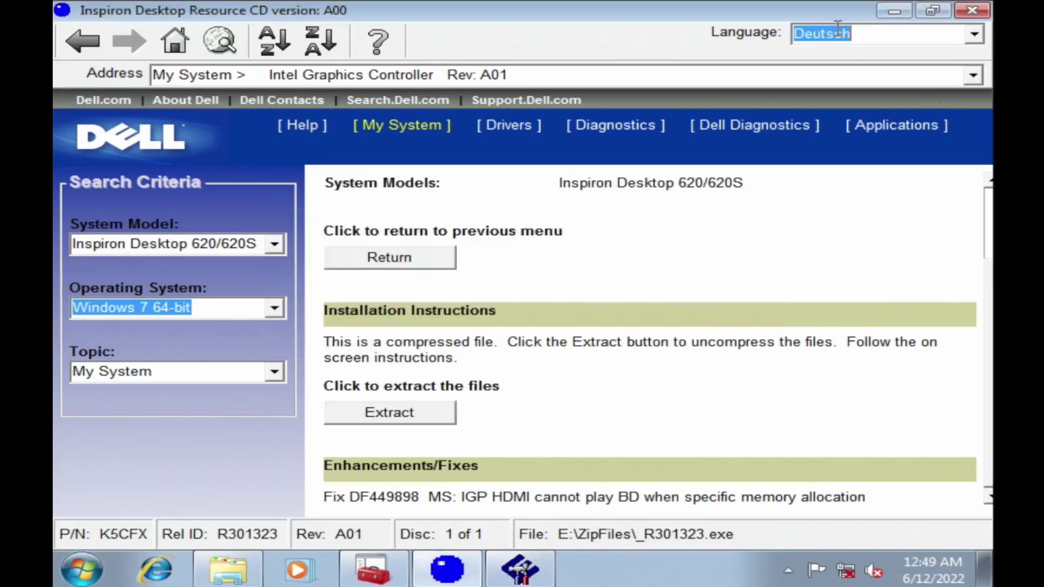
# Switch the Resource CD browser language to English
pyautogui.click(855, 36)
pyautogui.click(974, 34)
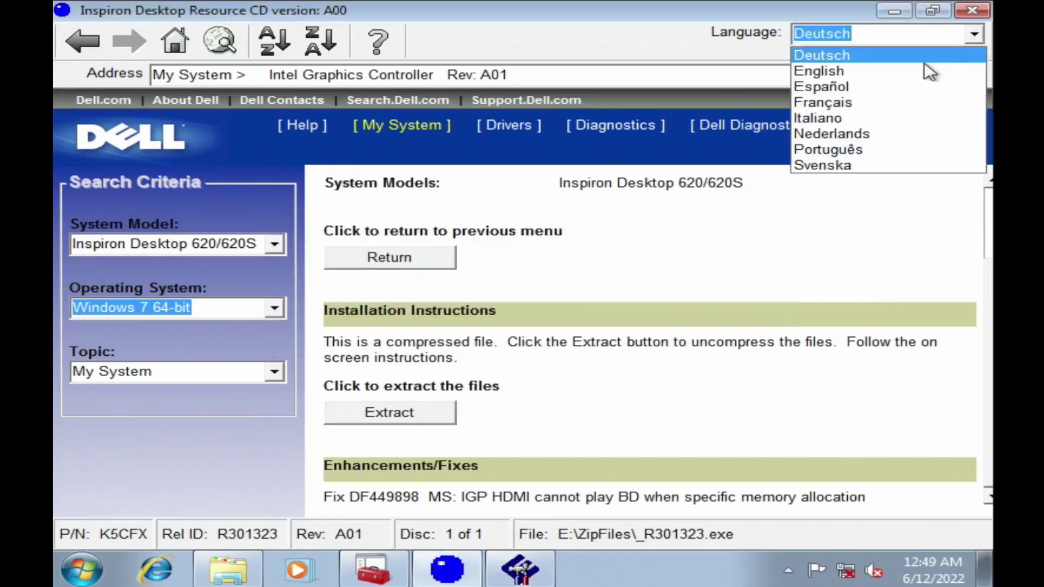
pyautogui.click(934, 69)
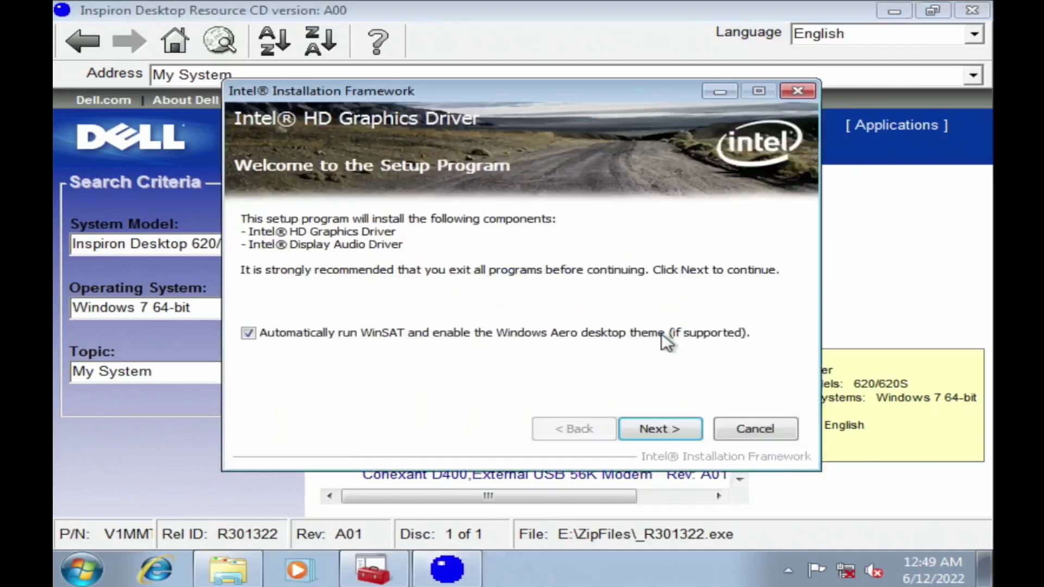
# Install the Intel HD Graphics driver, accepting the license, and finish setup with a restart
pyautogui.click(667, 428)
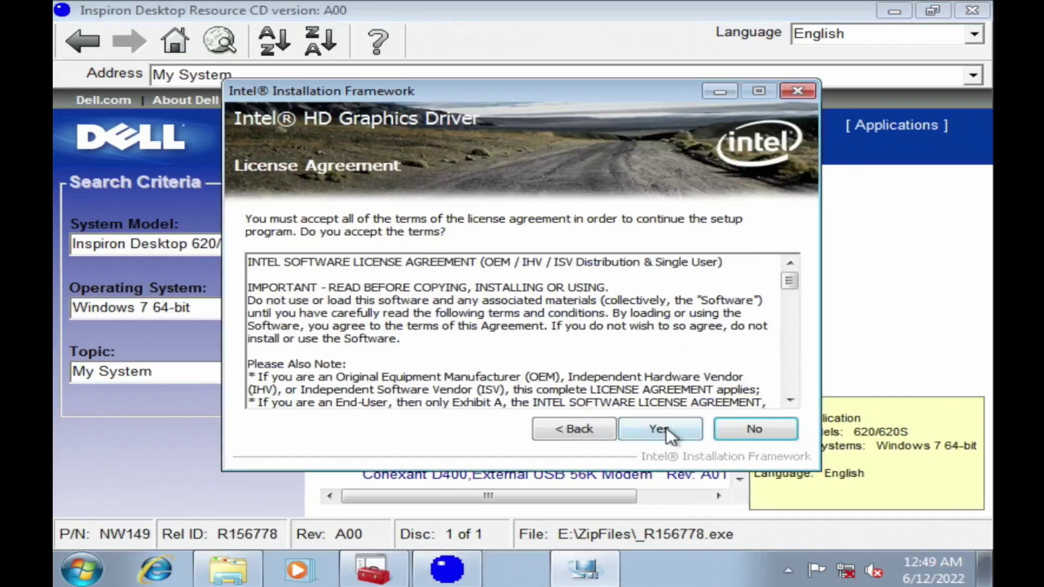
pyautogui.click(667, 427)
pyautogui.click(667, 427)
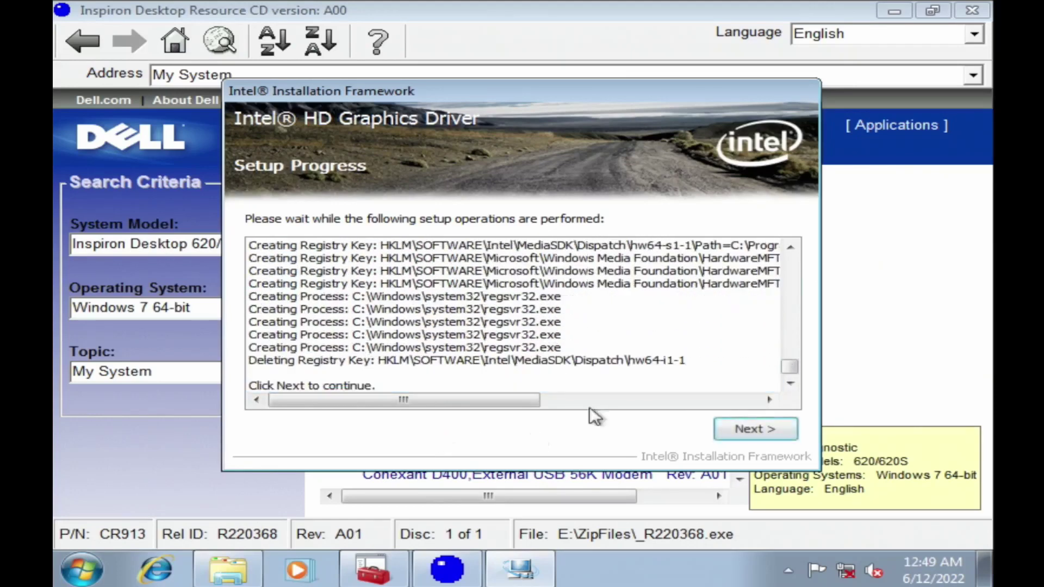
pyautogui.click(748, 432)
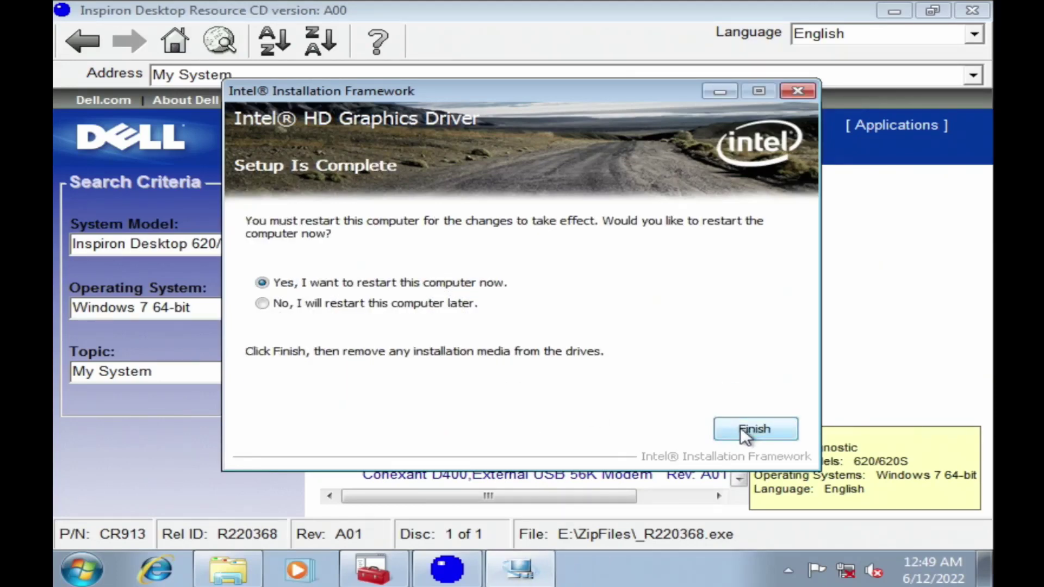
pyautogui.click(754, 430)
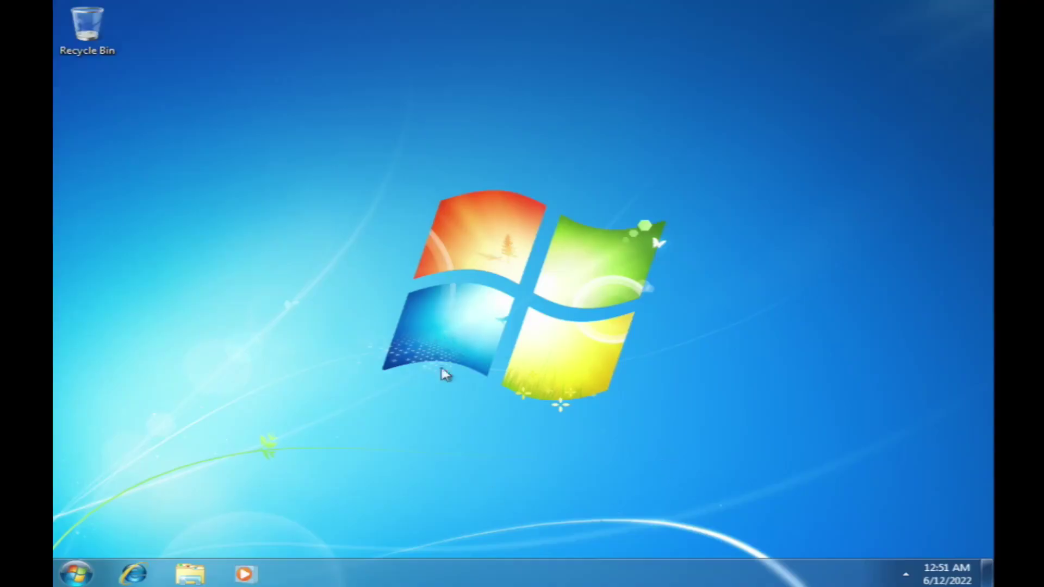
# Open the Start menu once Windows is back on the desktop after restarting
pyautogui.click(76, 574)
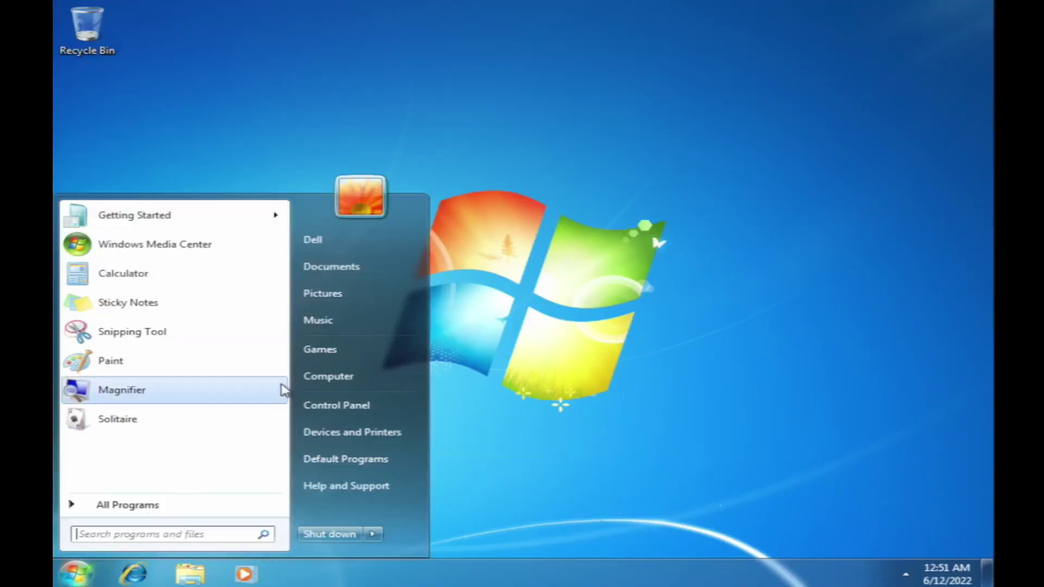
# Review System properties (Home Premium, i3-2120, 6.00 GB RAM), then open the Computer window
pyautogui.rightClick(410, 374)
pyautogui.click(407, 508)
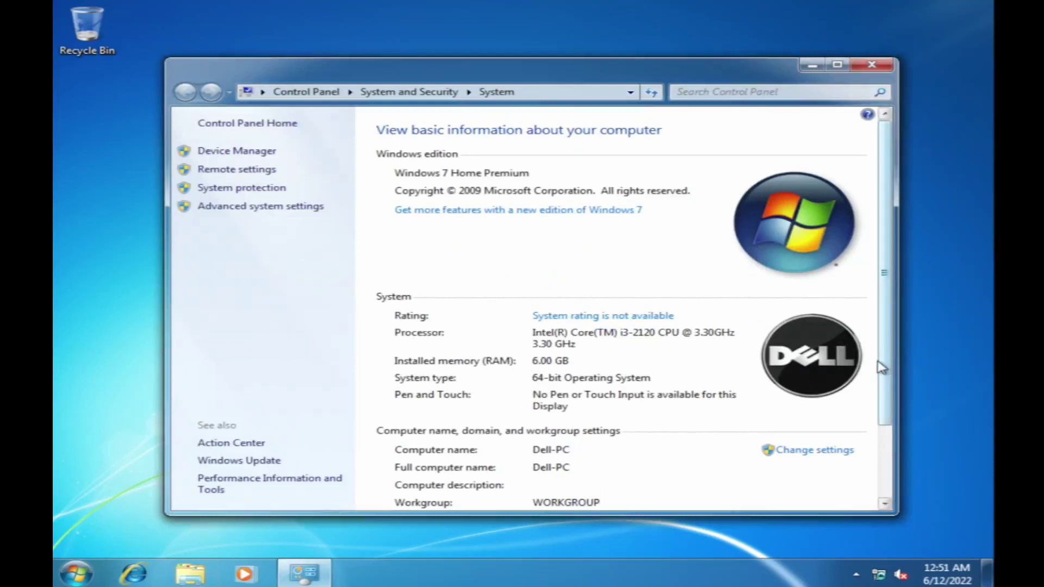
pyautogui.scroll(-3, 884, 364)
pyautogui.scroll(5, 853, 283)
pyautogui.scroll(-5, 687, 292)
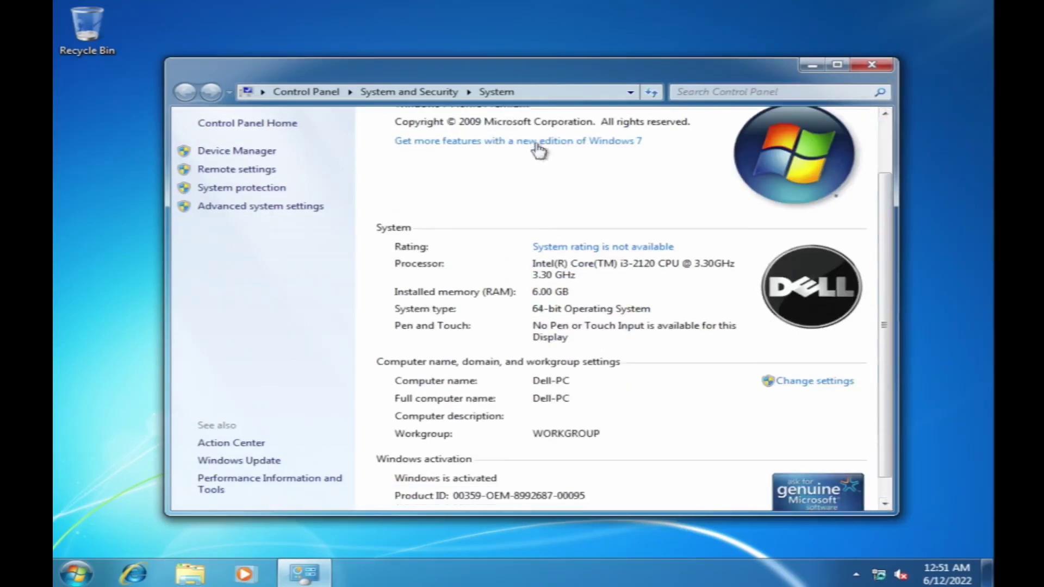
pyautogui.scroll(3, 654, 389)
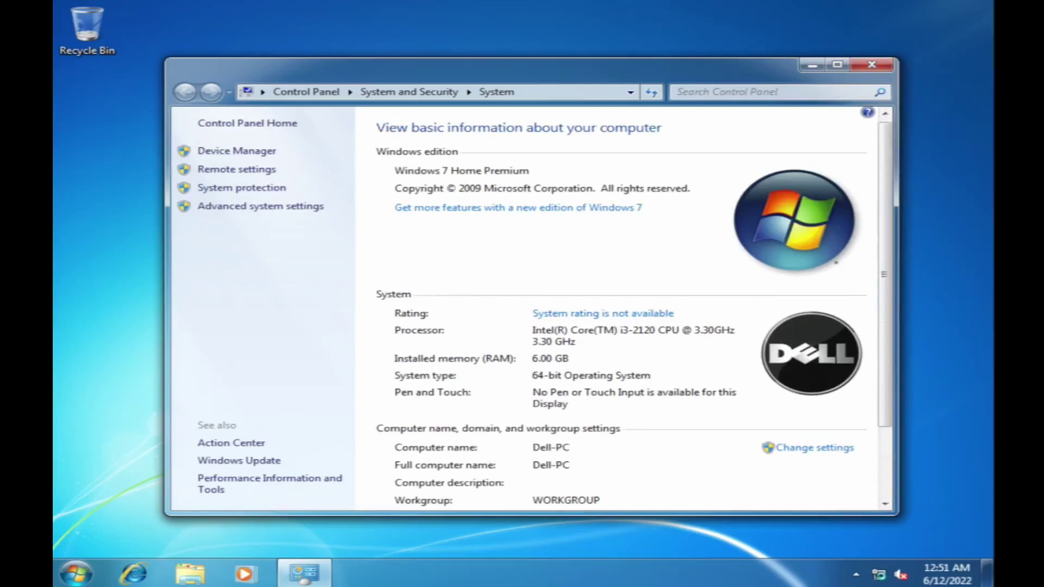
pyautogui.click(76, 574)
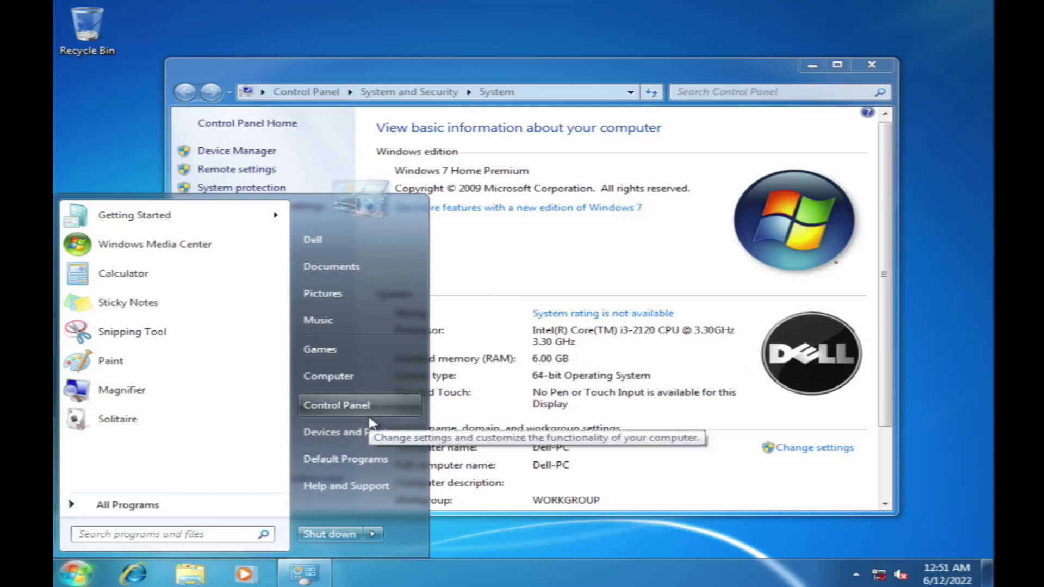
pyautogui.click(368, 377)
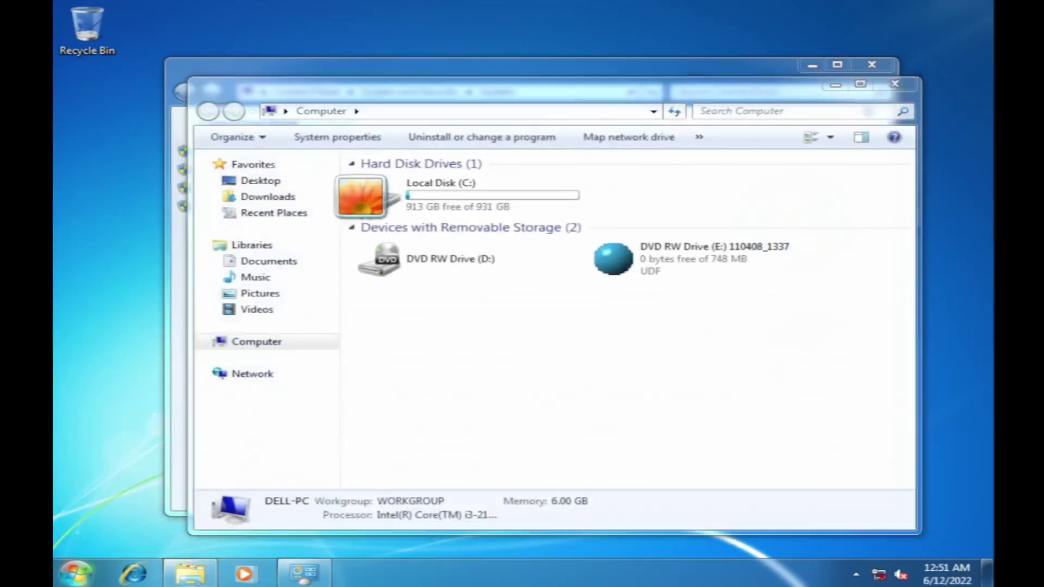
# Reopen Device Manager by searching 'devi' from the Start menu
pyautogui.press('super')
pyautogui.write('device')
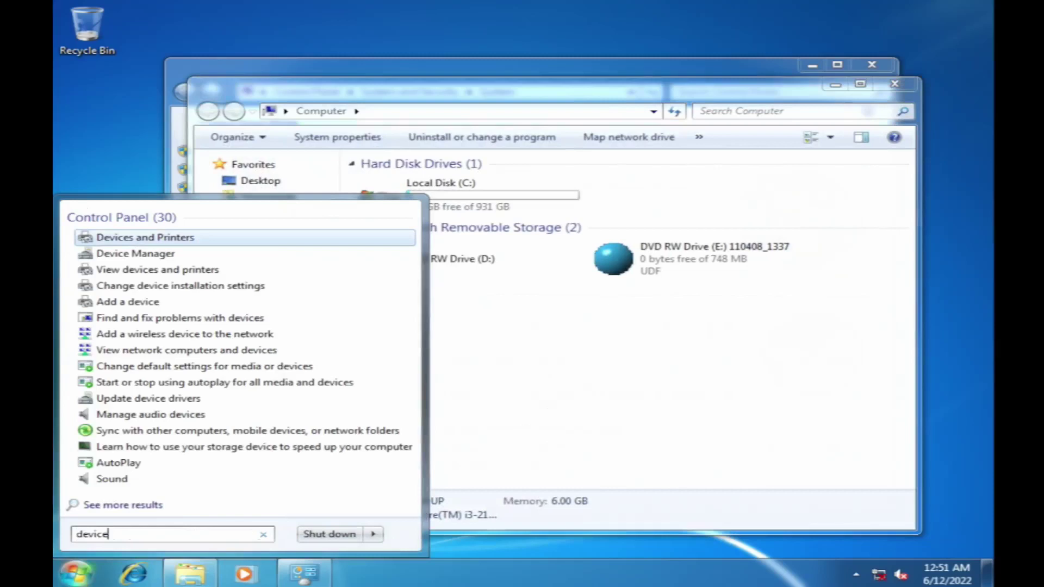
pyautogui.press('Down')
pyautogui.press('Return')
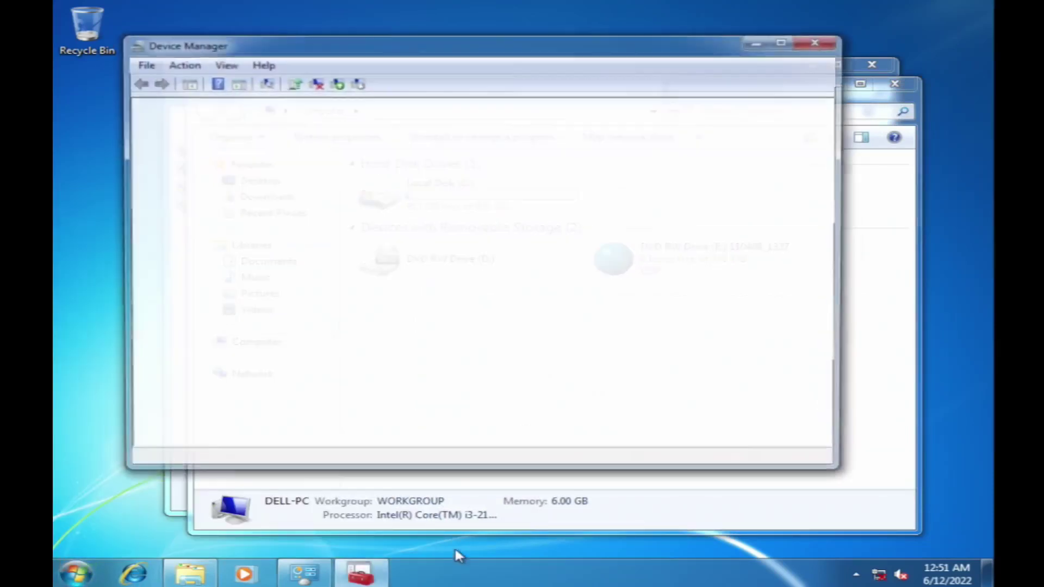
# Launch the Dell Resource CD from DVD RW Drive (E:) and check the network status
pyautogui.click(895, 432)
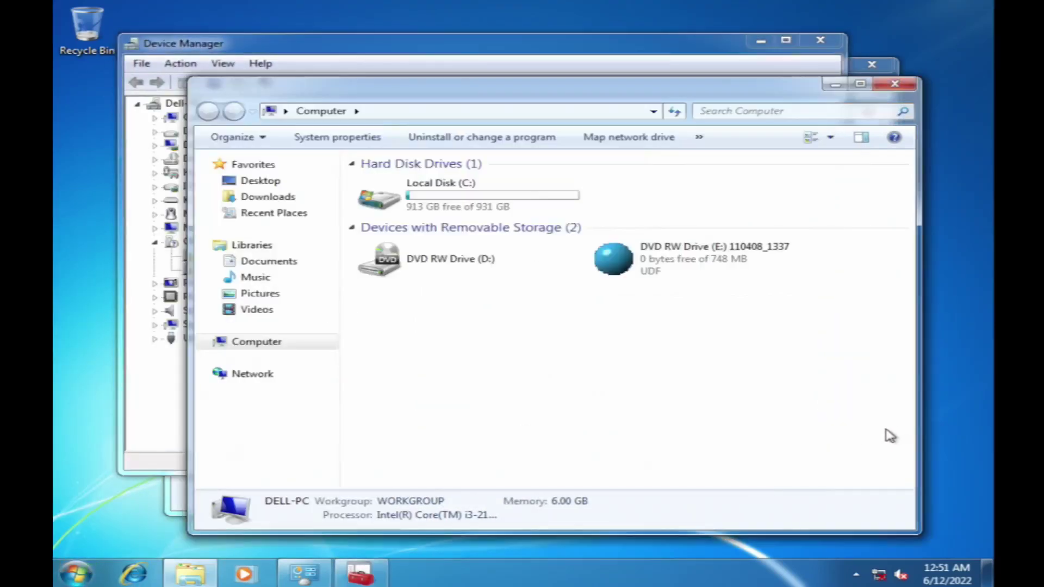
pyautogui.click(748, 269)
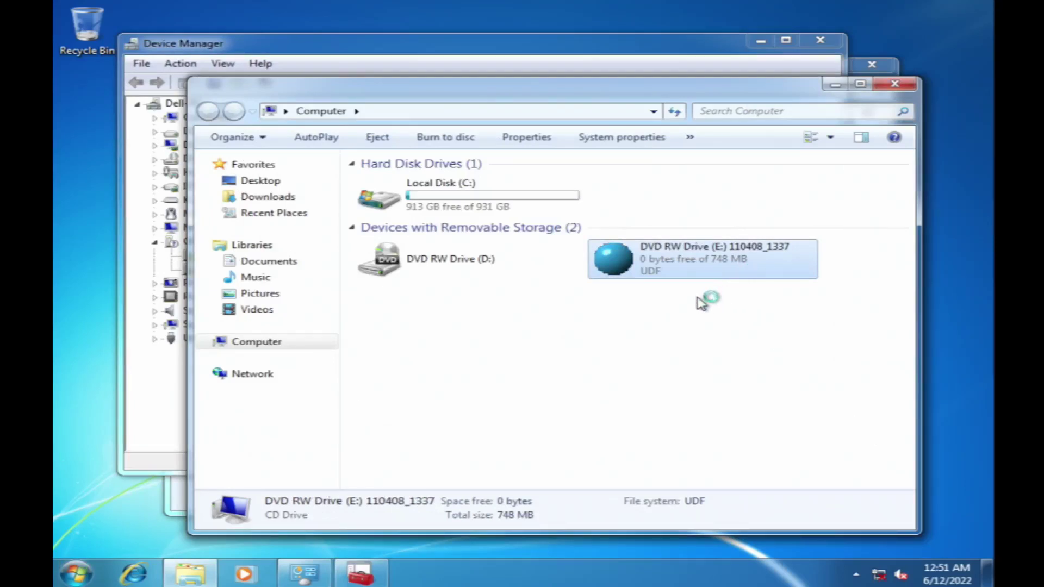
pyautogui.click(881, 577)
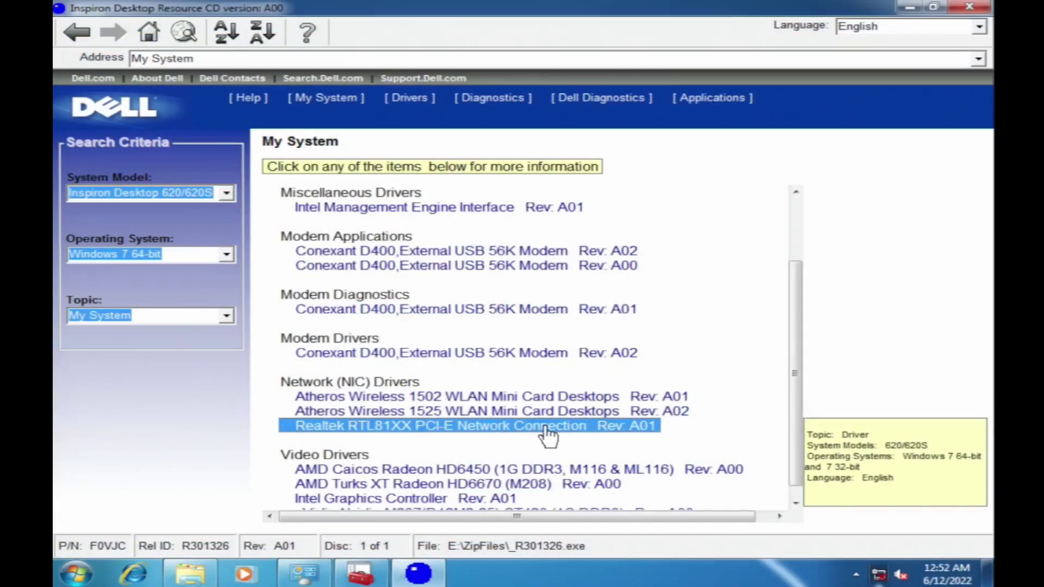
# Extract the Realtek RTL81XX network driver to C:\dell\drivers\R301326, creating the folder
pyautogui.click(540, 429)
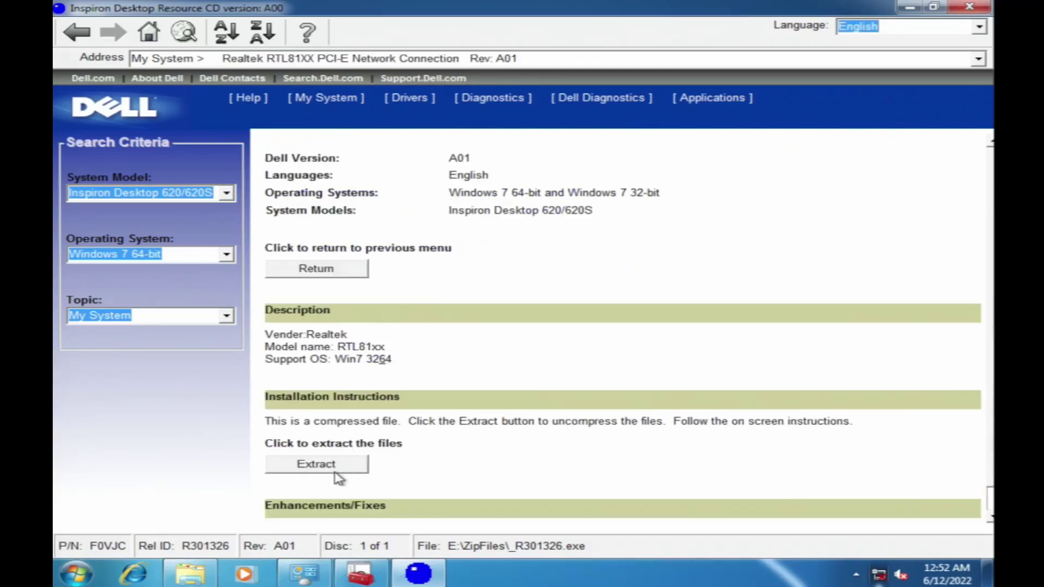
pyautogui.click(335, 471)
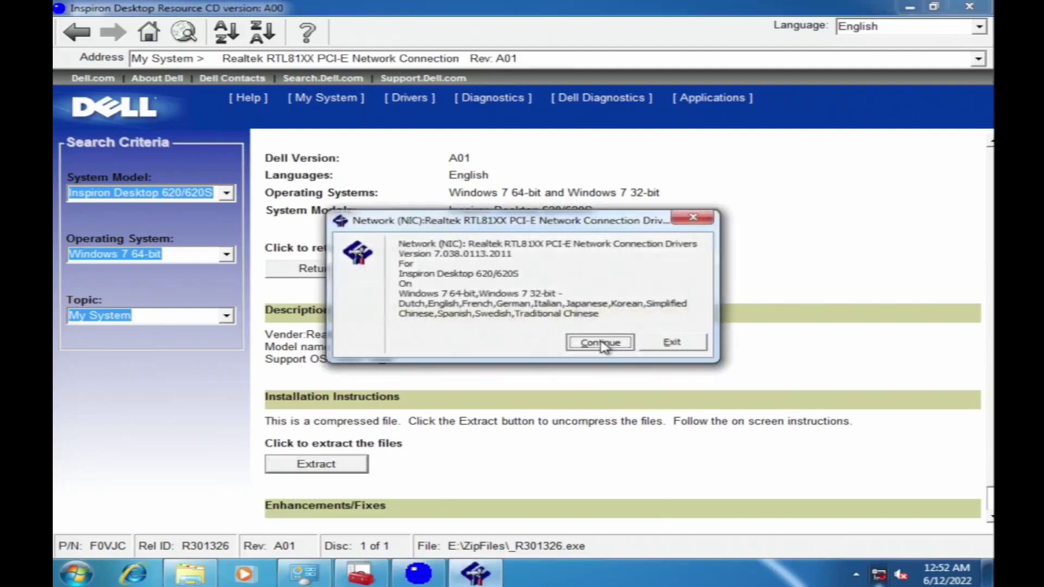
pyautogui.click(601, 344)
pyautogui.click(594, 323)
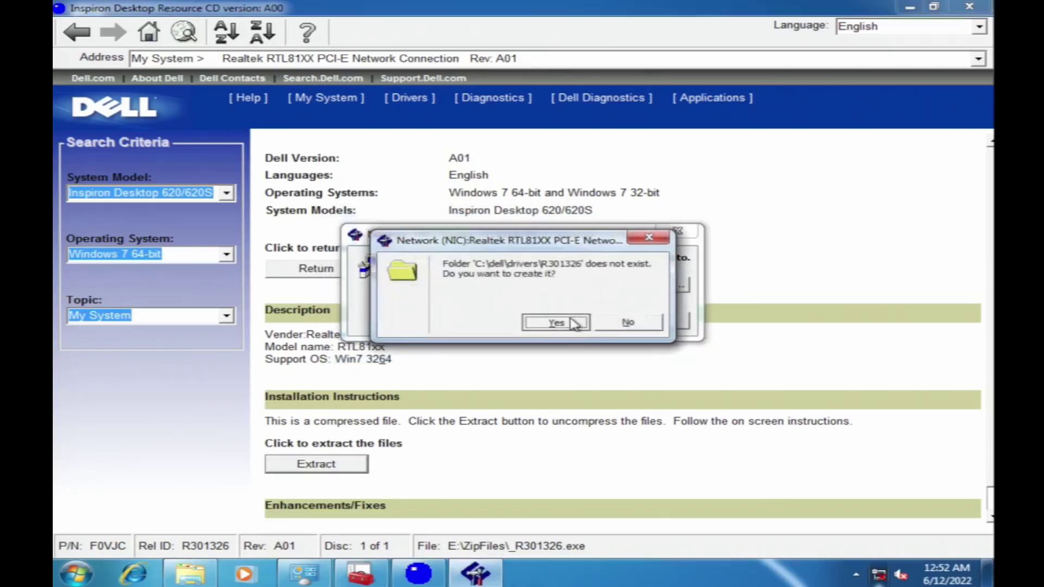
pyautogui.click(571, 323)
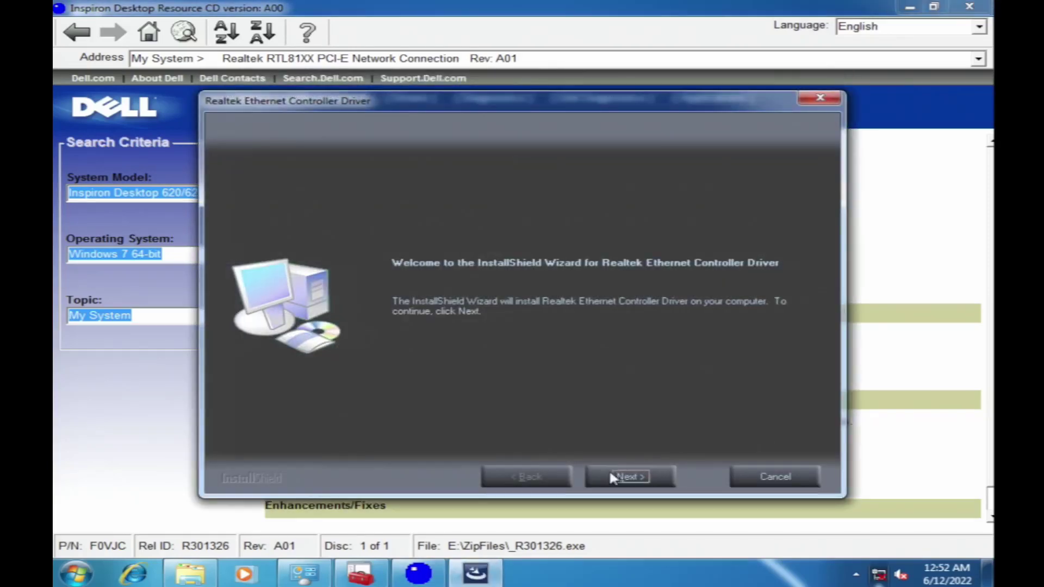
# Start installing the Realtek Ethernet driver and return to Device Manager
pyautogui.click(610, 477)
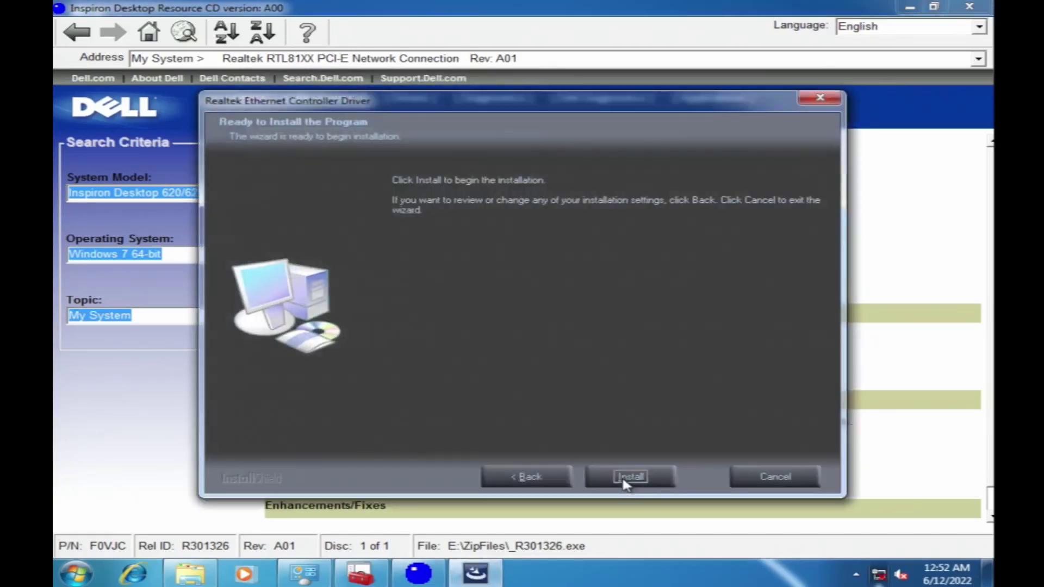
pyautogui.click(624, 478)
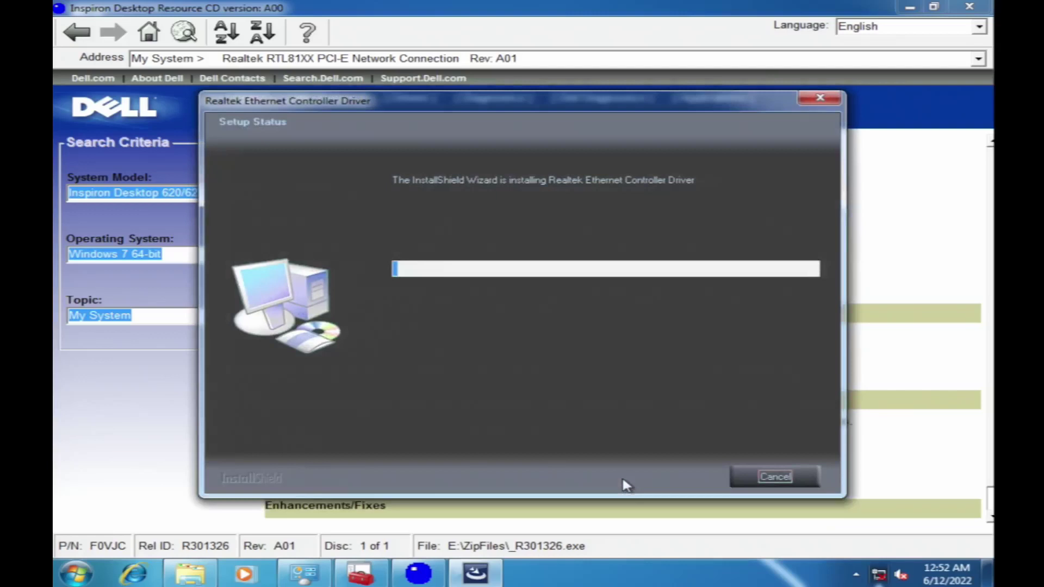
pyautogui.click(359, 576)
# Confirm Intel HD Graphics Family driver 8.15.10.2291 is working, then return to the Realtek installer
pyautogui.click(155, 146)
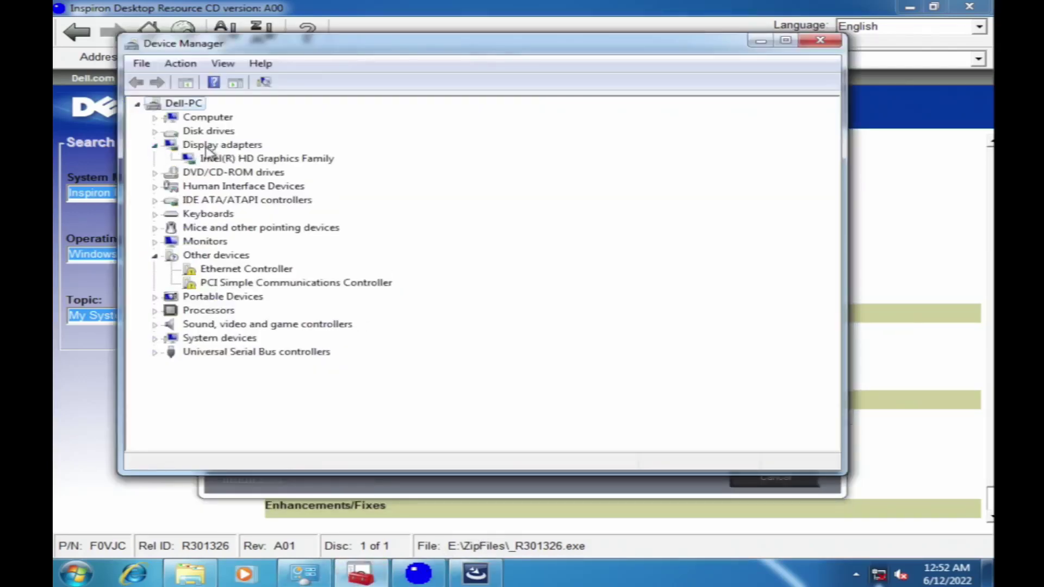
pyautogui.click(285, 158)
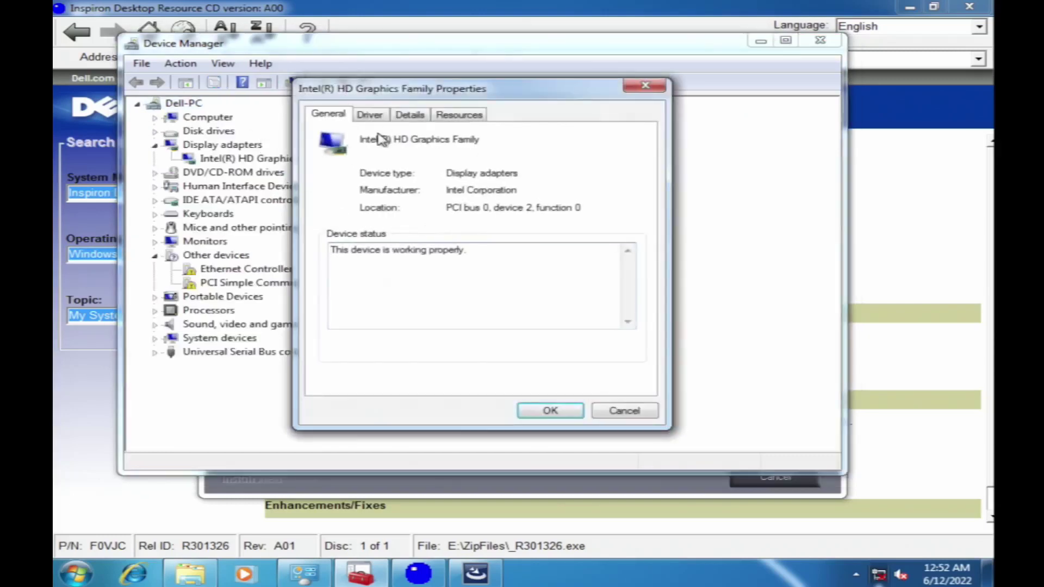
pyautogui.click(402, 117)
pyautogui.click(375, 117)
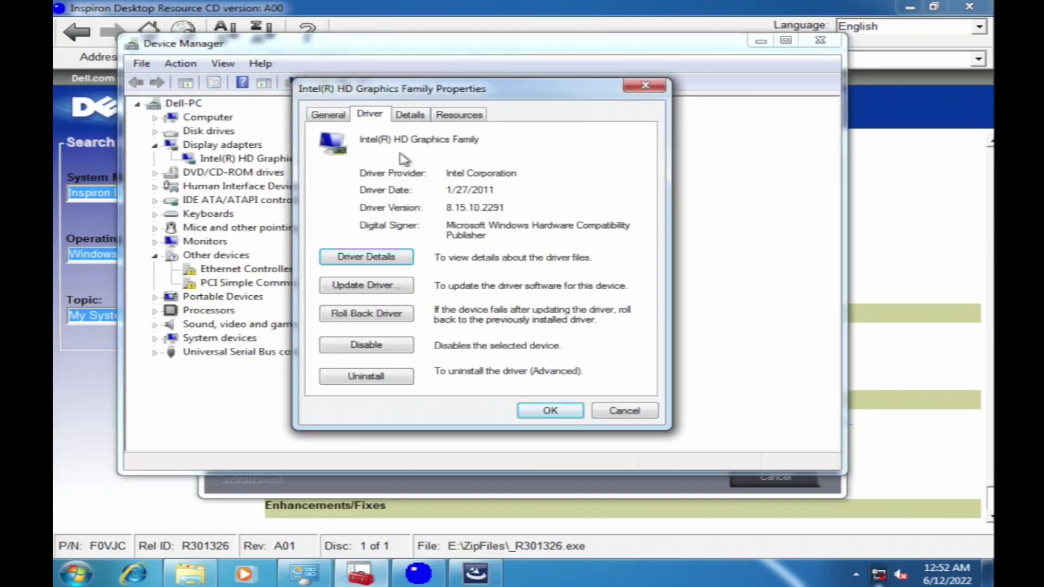
pyautogui.click(646, 85)
pyautogui.click(476, 572)
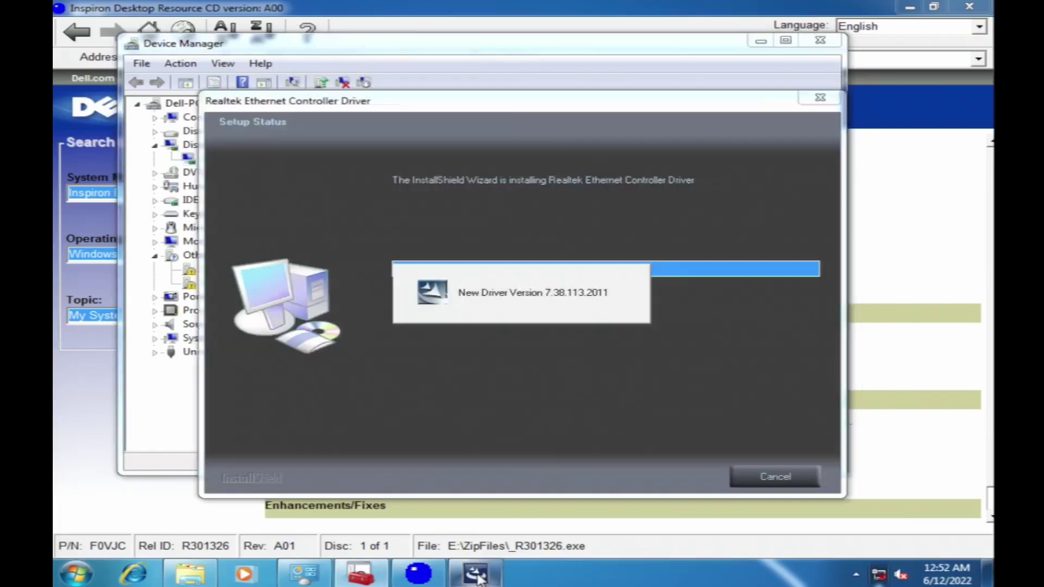
# Move the Realtek installer aside and finish it once the Ethernet driver is installed
pyautogui.moveTo(572, 92); pyautogui.dragTo(725, 93)
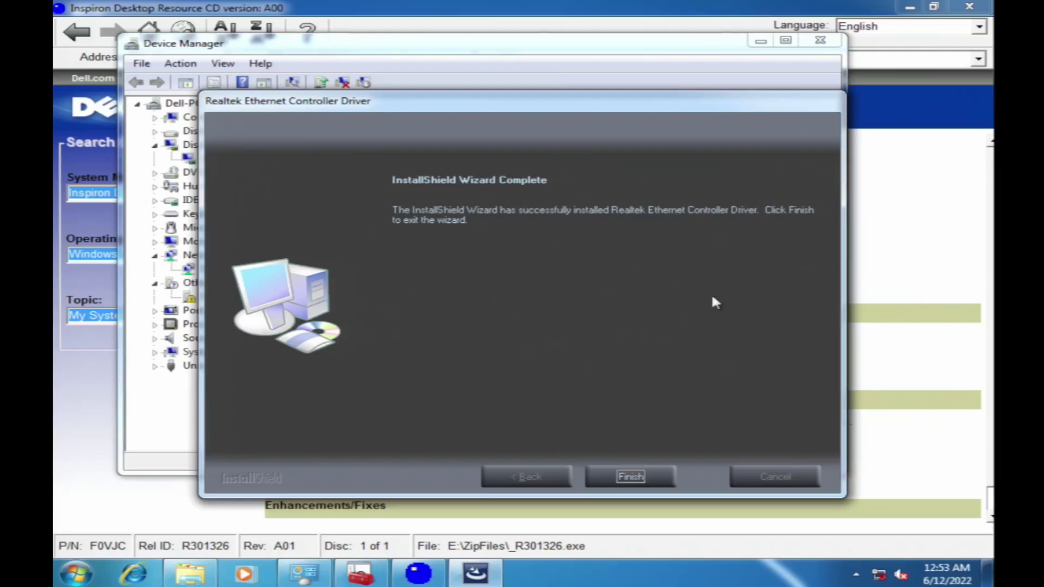
pyautogui.click(631, 477)
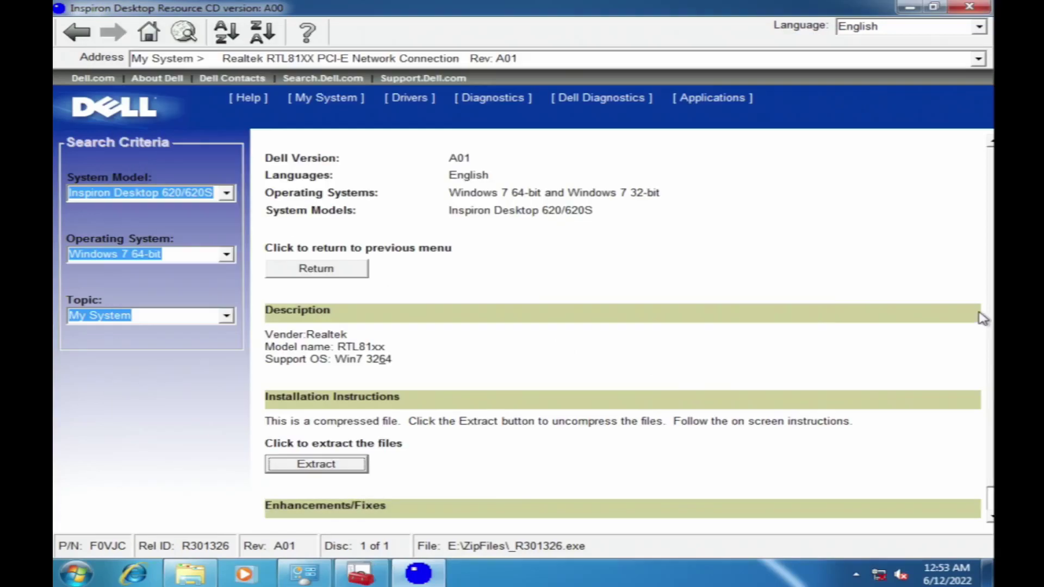
# Open the Intel Management Engine Interface page in the Resource CD's Windows 7 64-bit drivers list
pyautogui.click(978, 329)
pyautogui.click(410, 98)
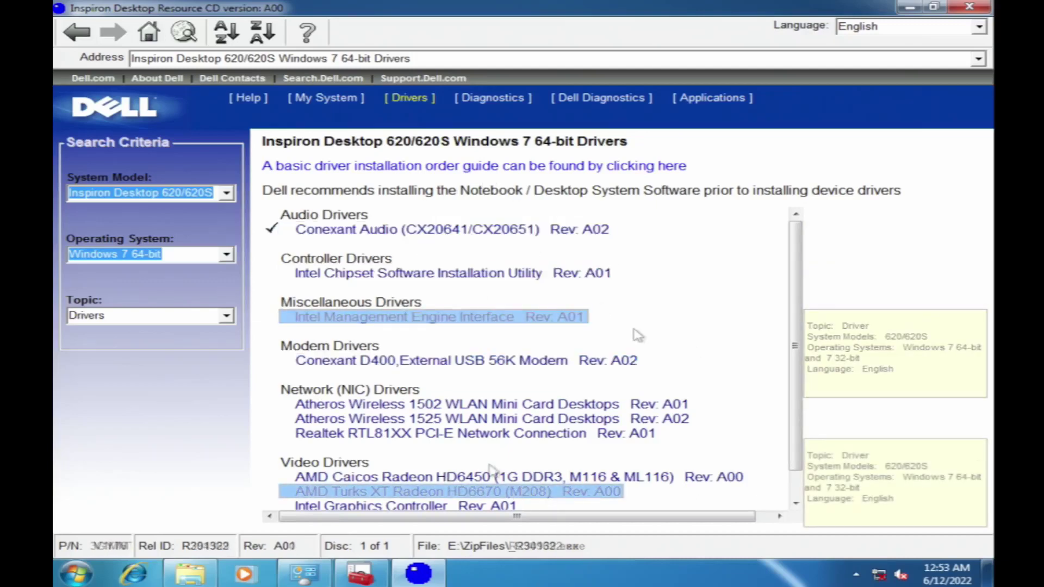
pyautogui.click(474, 320)
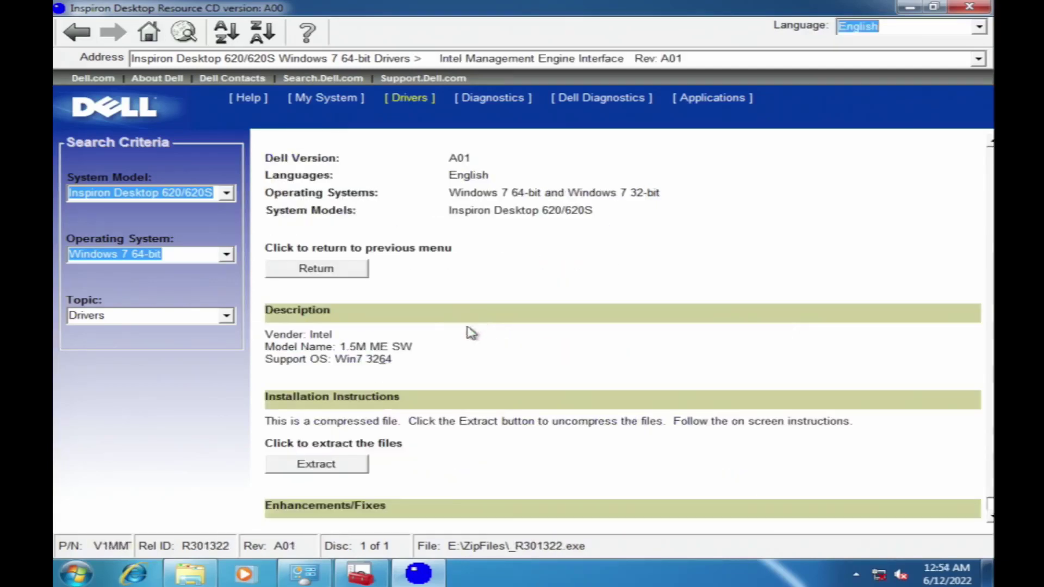
# Install the Intel Management Engine components, then collapse Network and Display adapters in Device Manager
pyautogui.click(643, 395)
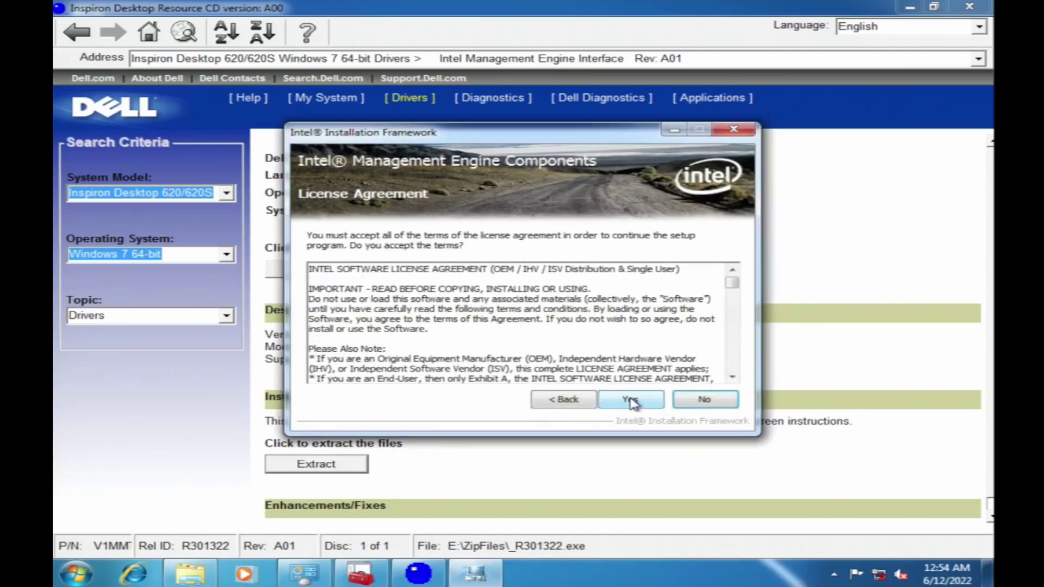
pyautogui.click(629, 397)
pyautogui.click(626, 398)
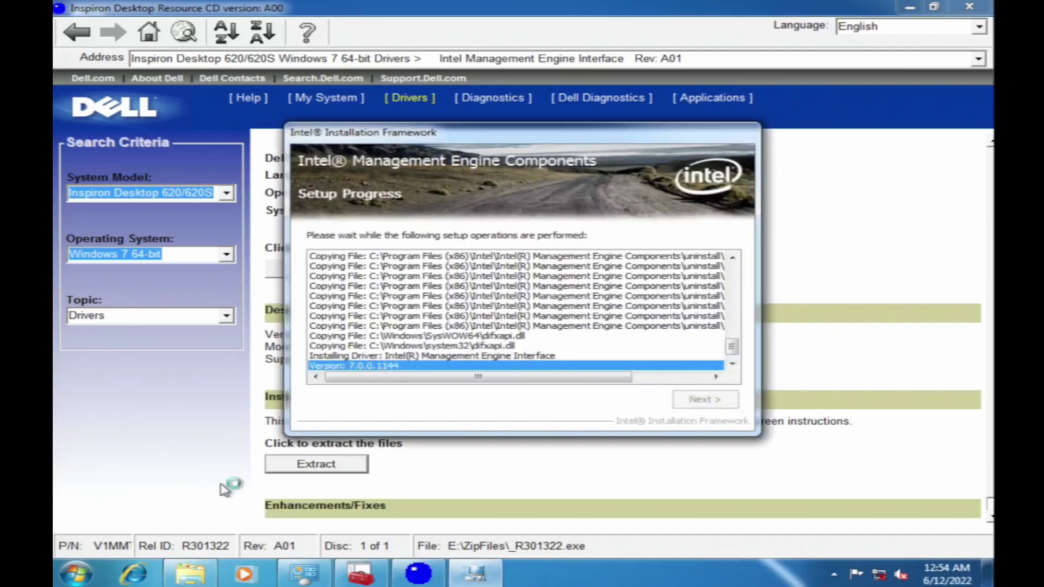
pyautogui.click(360, 576)
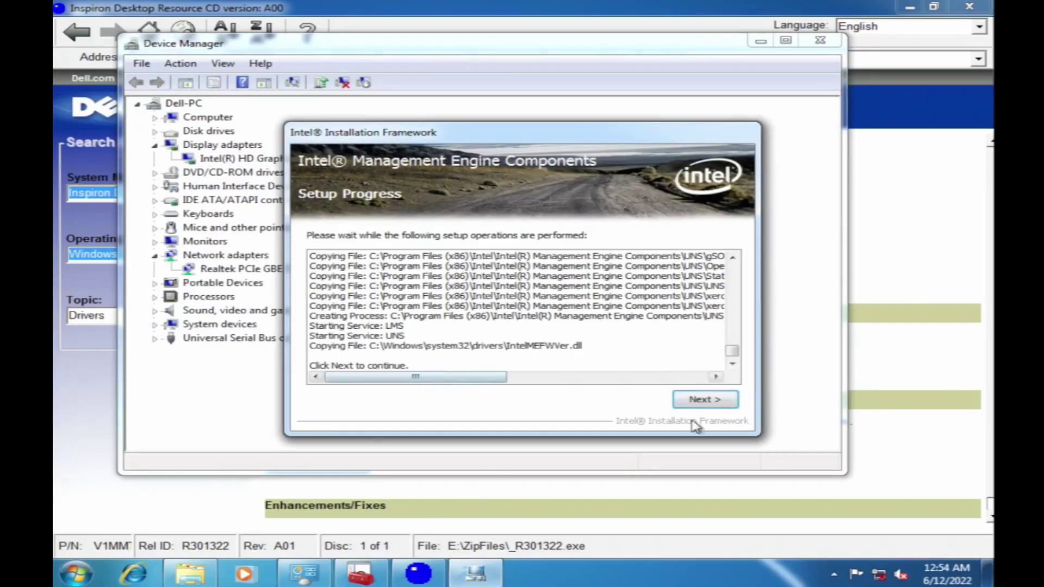
pyautogui.click(725, 399)
pyautogui.click(728, 405)
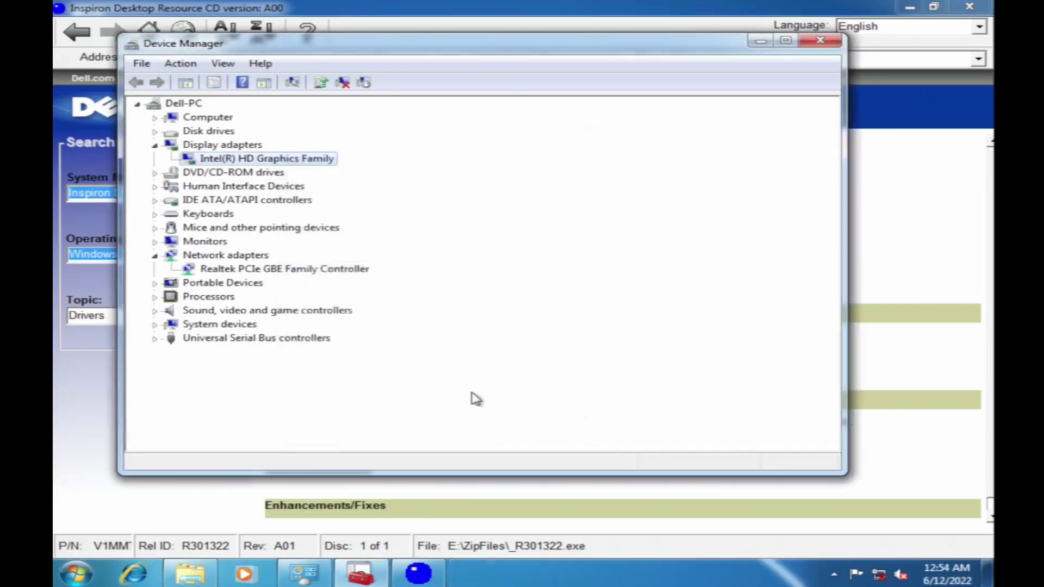
pyautogui.click(155, 256)
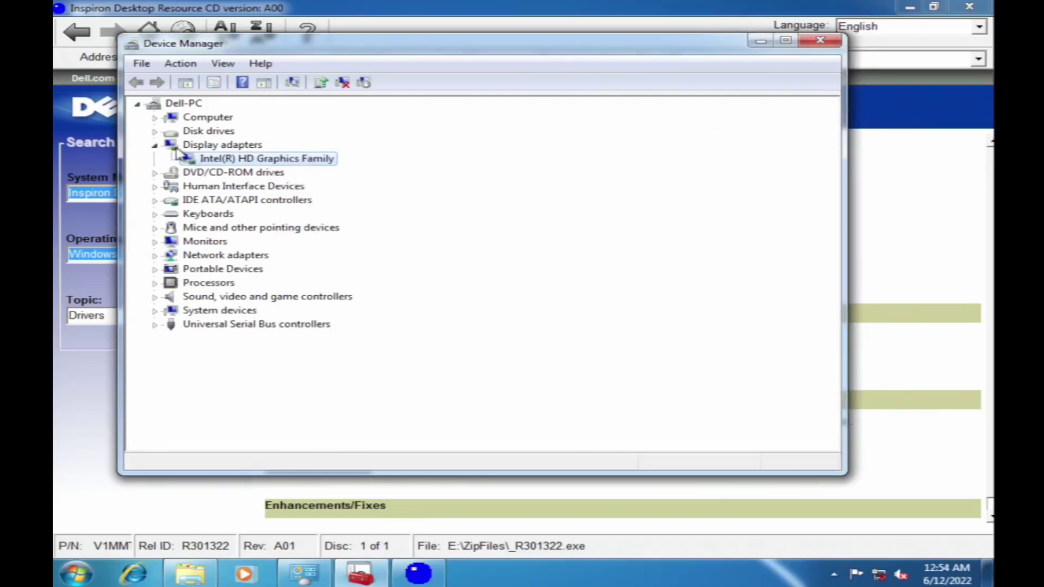
pyautogui.click(154, 145)
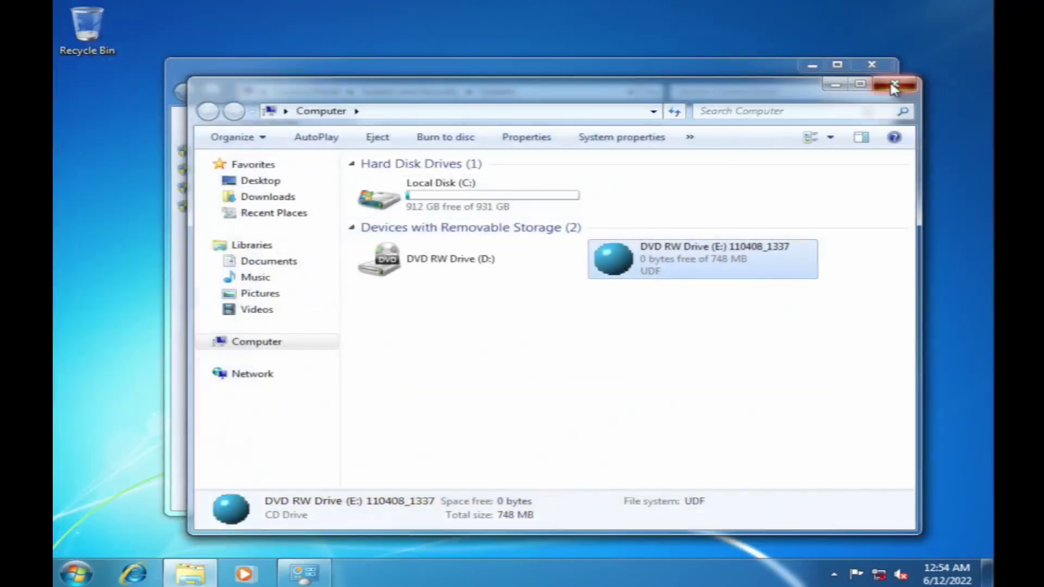
# Close the Computer and System windows and open Screen Resolution from the desktop menu
pyautogui.click(895, 86)
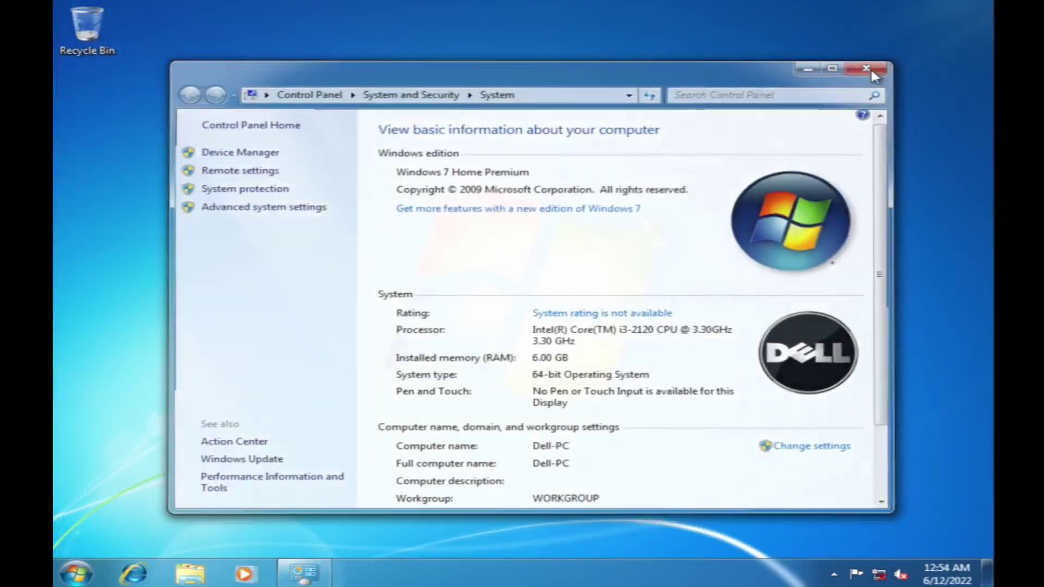
pyautogui.click(872, 64)
pyautogui.rightClick(583, 174)
pyautogui.click(634, 345)
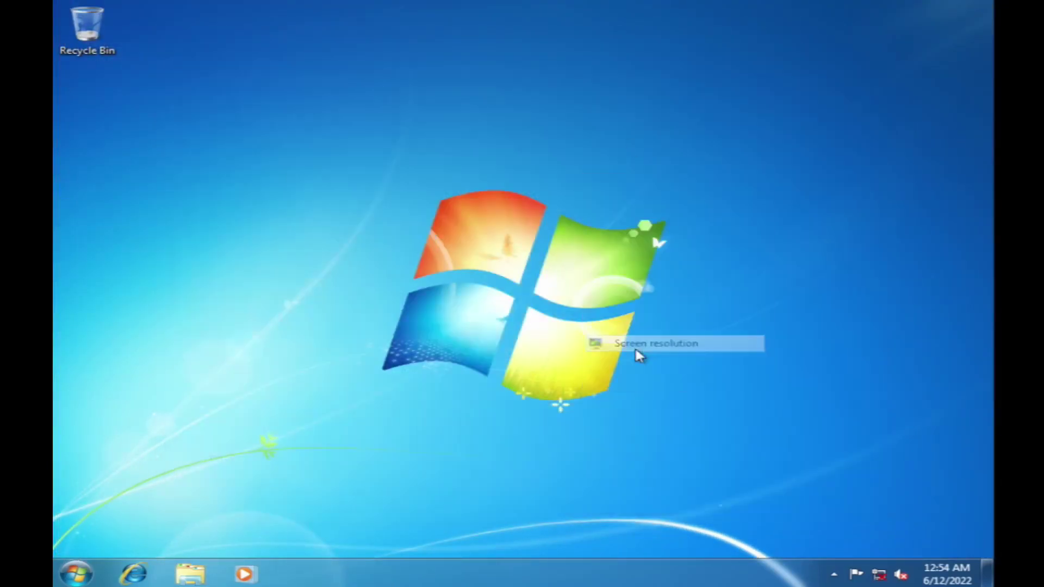
# Set the display resolution to 1366 × 768, apply it and keep the changes
pyautogui.click(466, 257)
pyautogui.click(466, 262)
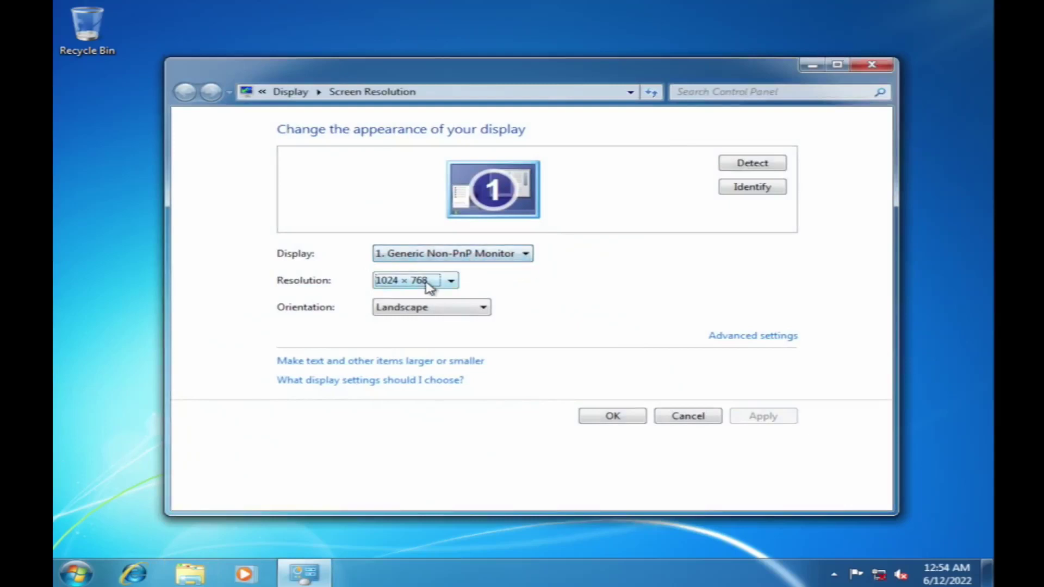
pyautogui.click(426, 282)
pyautogui.moveTo(396, 543); pyautogui.dragTo(455, 300)
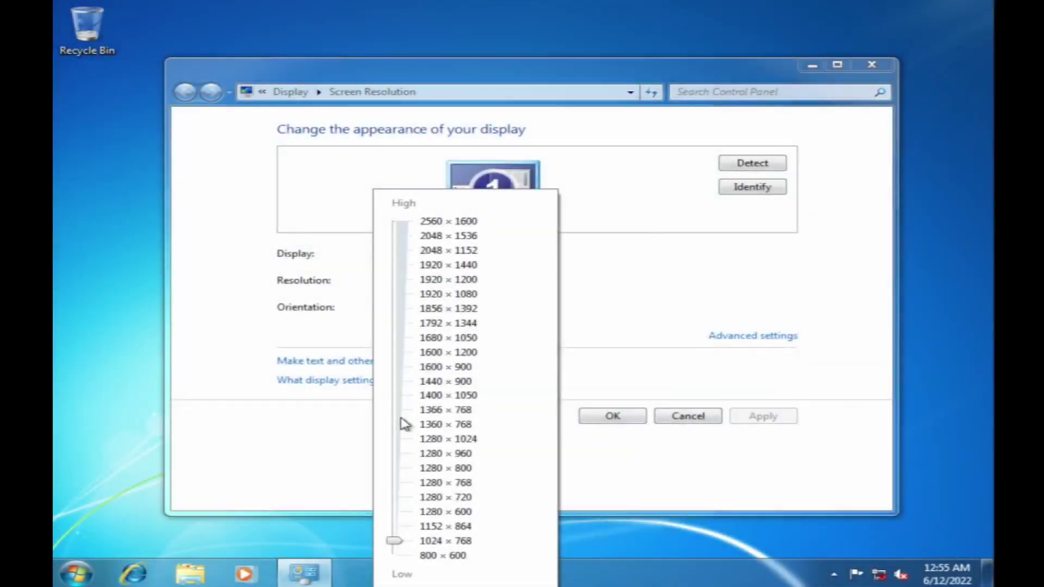
pyautogui.press('Up')
pyautogui.click(753, 422)
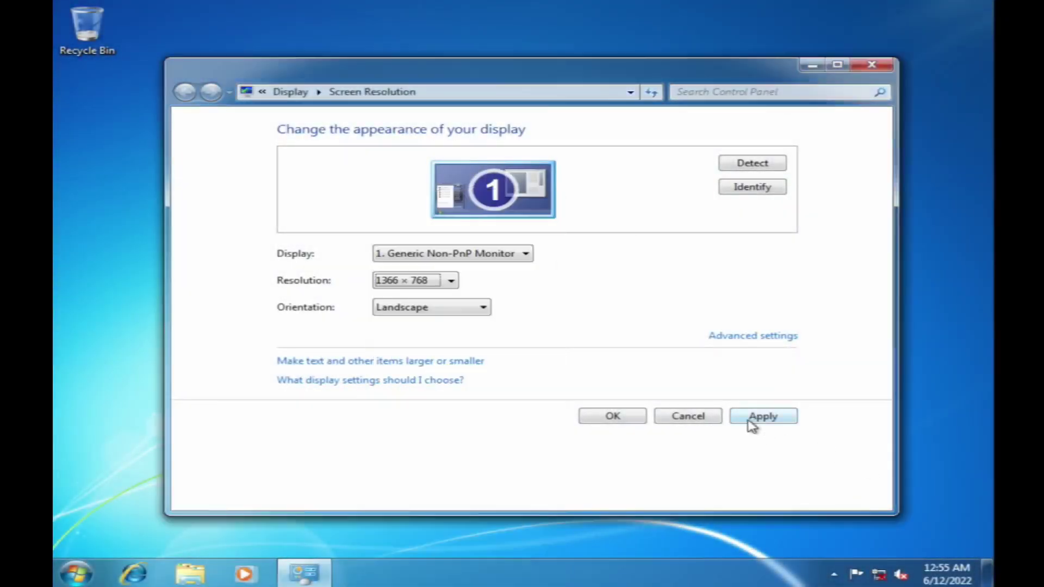
pyautogui.click(750, 422)
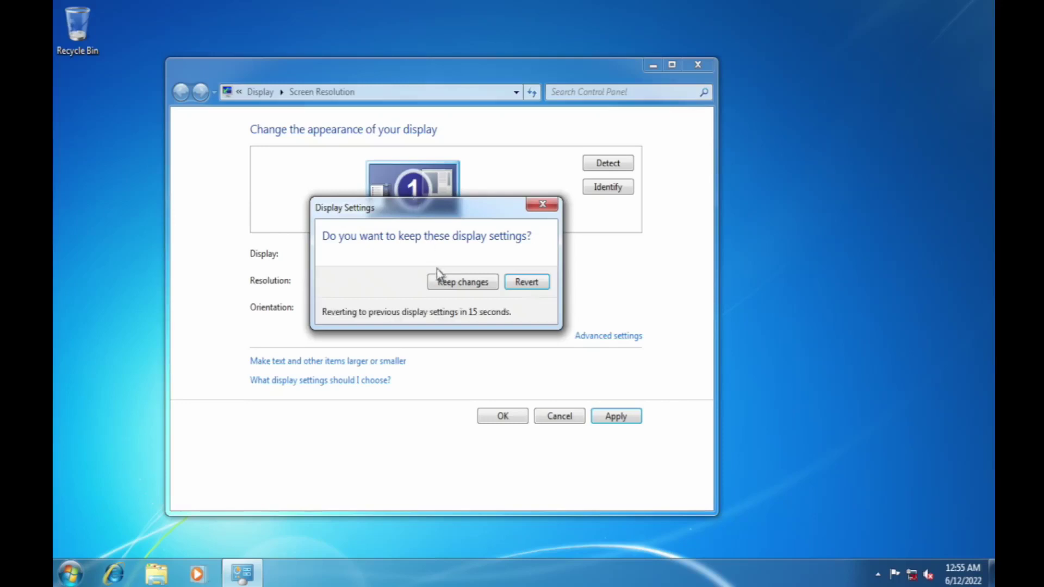
pyautogui.click(443, 284)
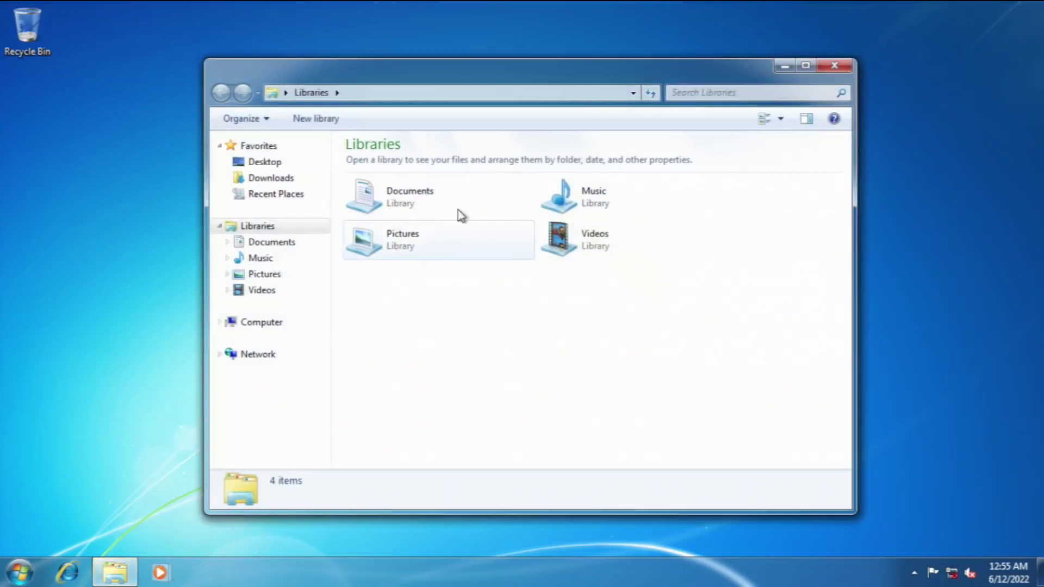
# Close Libraries and open the Computer's System properties page from the Start menu
pyautogui.click(835, 65)
pyautogui.press('super')
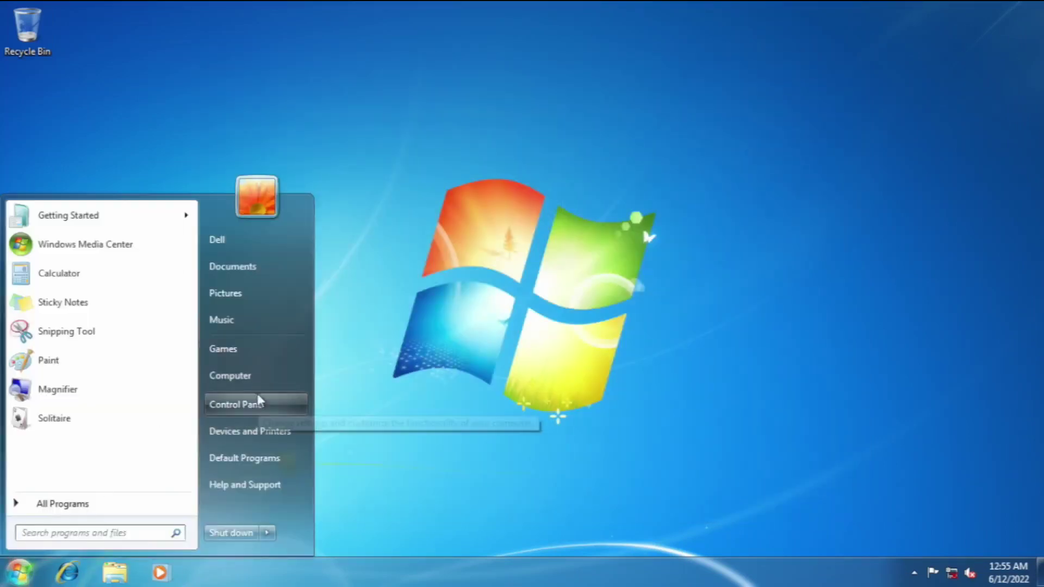
pyautogui.rightClick(265, 377)
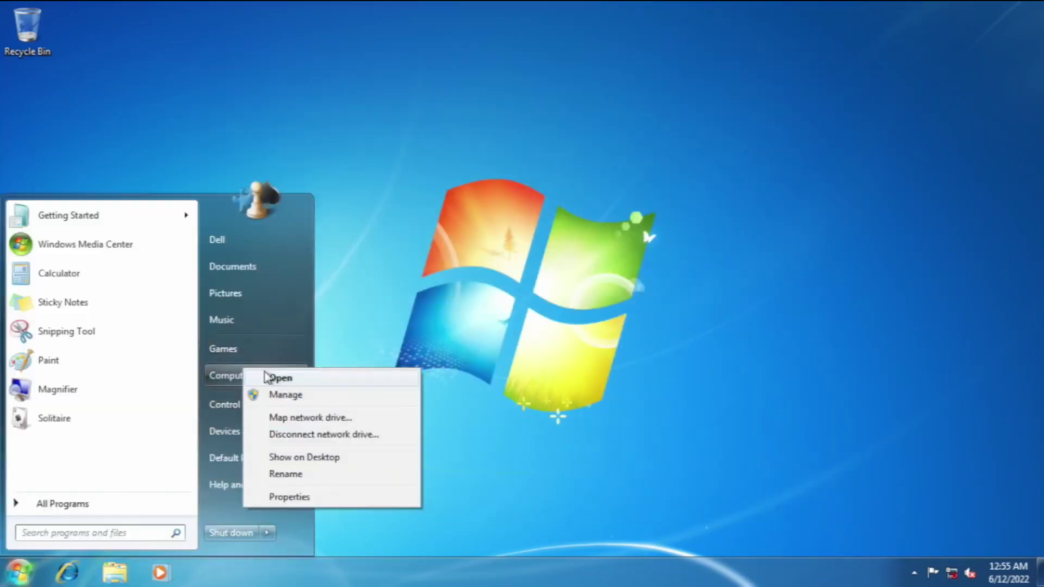
pyautogui.click(276, 495)
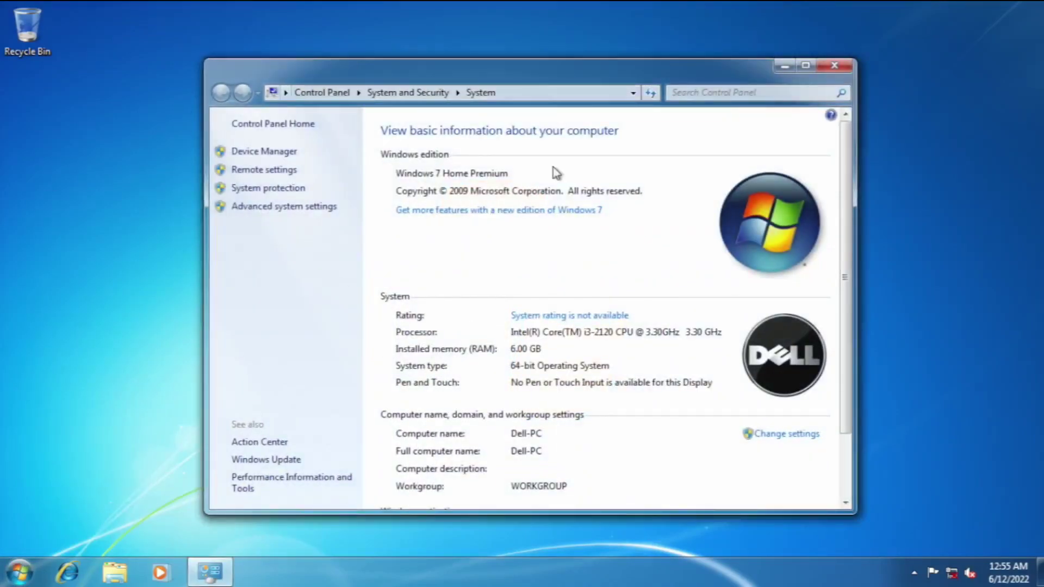
pyautogui.scroll(-2, 555, 173)
pyautogui.scroll(2, 479, 327)
pyautogui.scroll(-1, 642, 288)
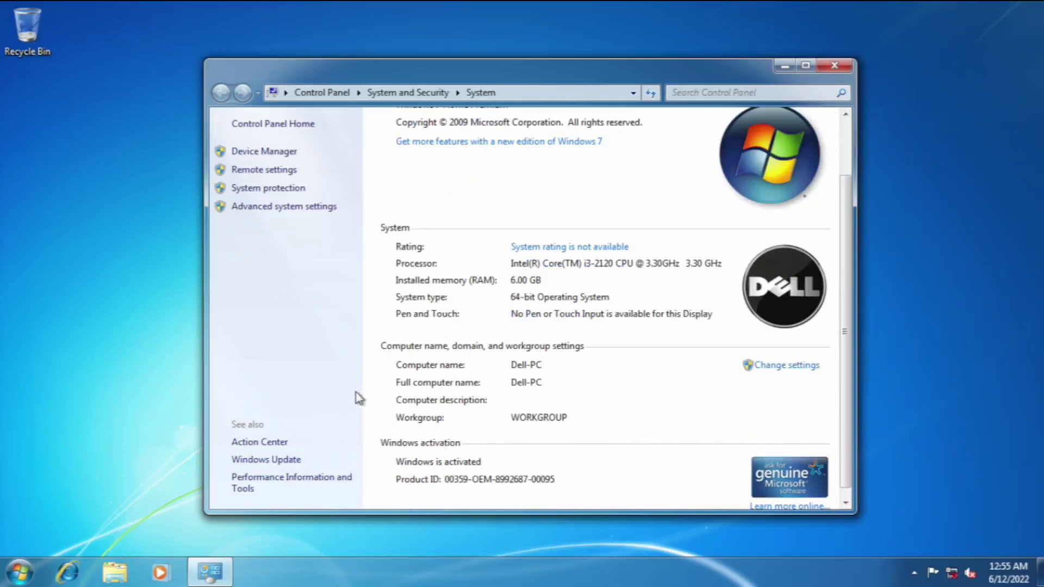
# Launch cmd, run systeminfo and review its output, then close the command prompt
pyautogui.press('super')
pyautogui.write('cmd')
pyautogui.press('Return')
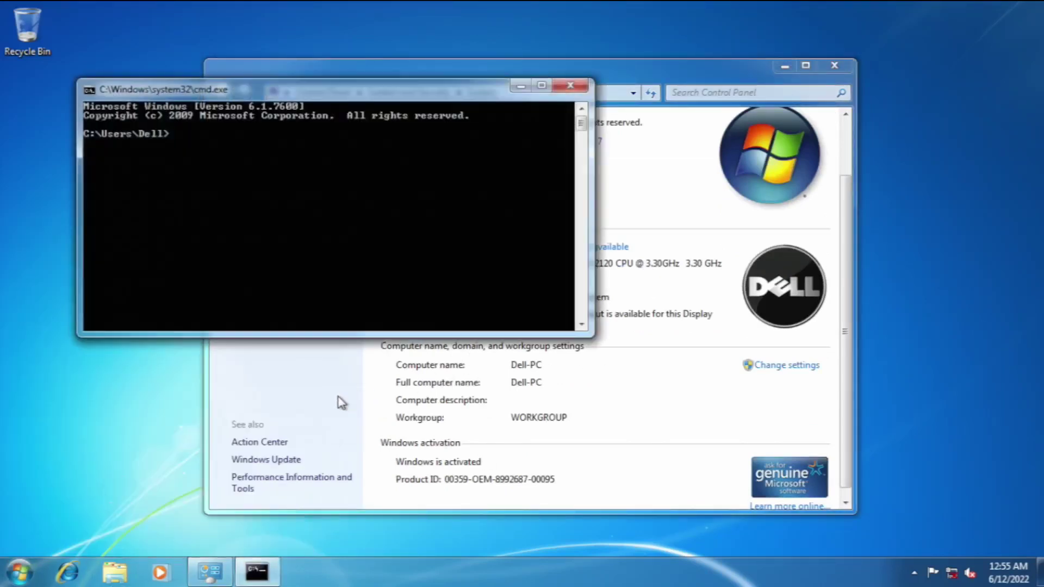
pyautogui.write('systeminfo')
pyautogui.press('Return')
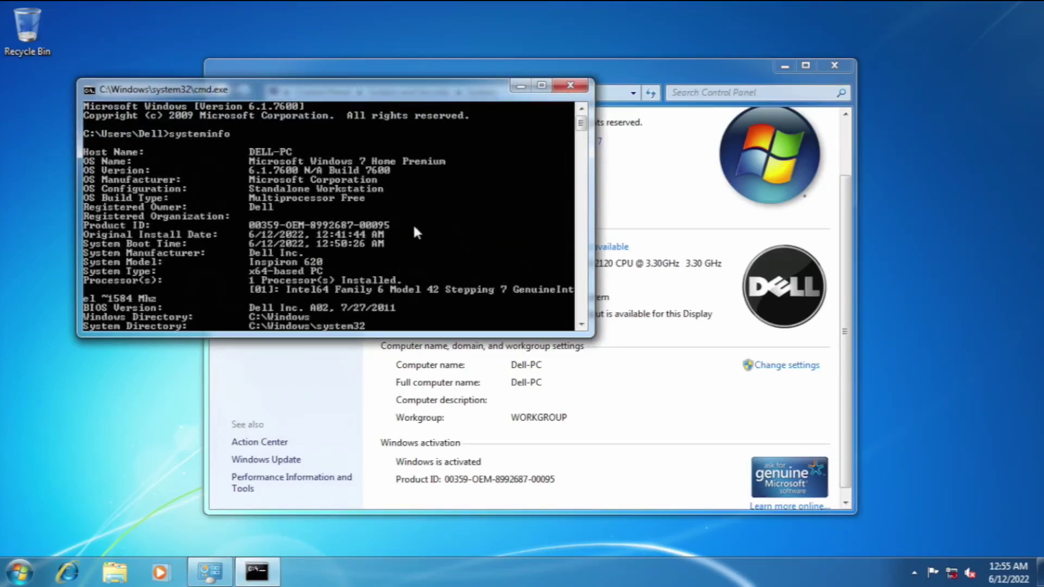
pyautogui.scroll(-5, 413, 223)
pyautogui.scroll(-3, 423, 213)
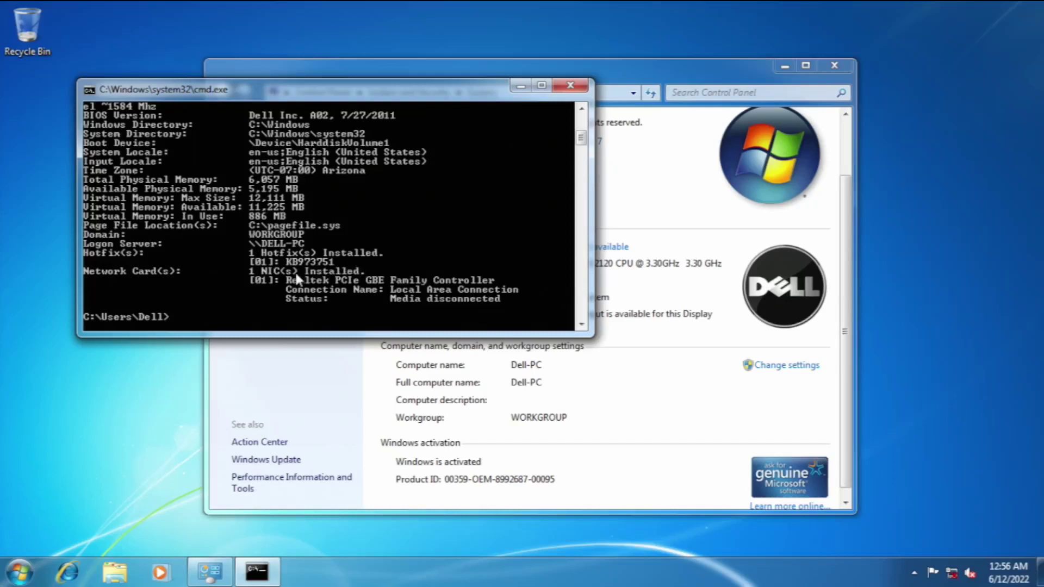
pyautogui.scroll(-3, 328, 195)
pyautogui.scroll(3, 329, 196)
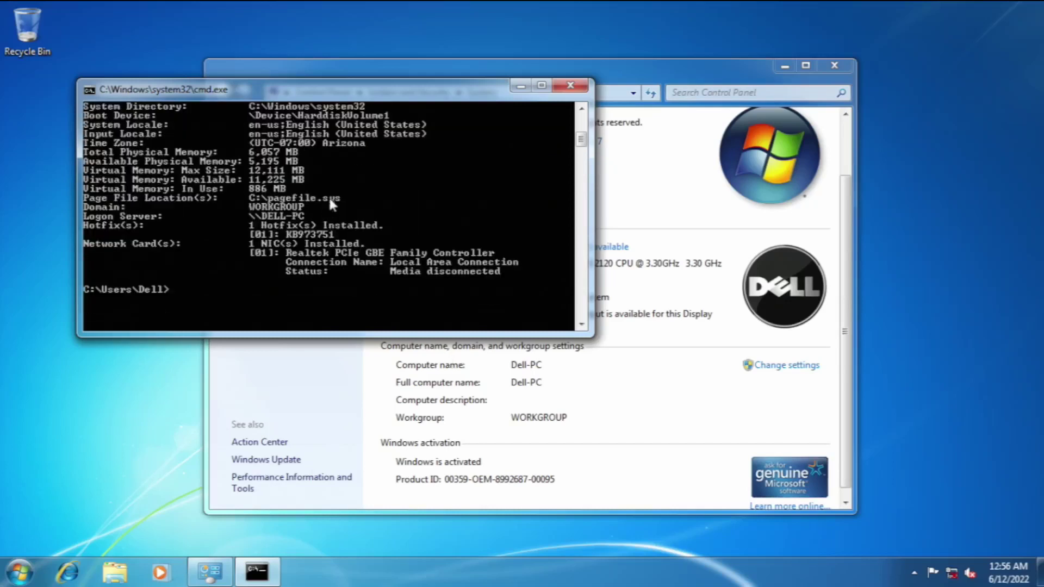
pyautogui.scroll(7, 333, 228)
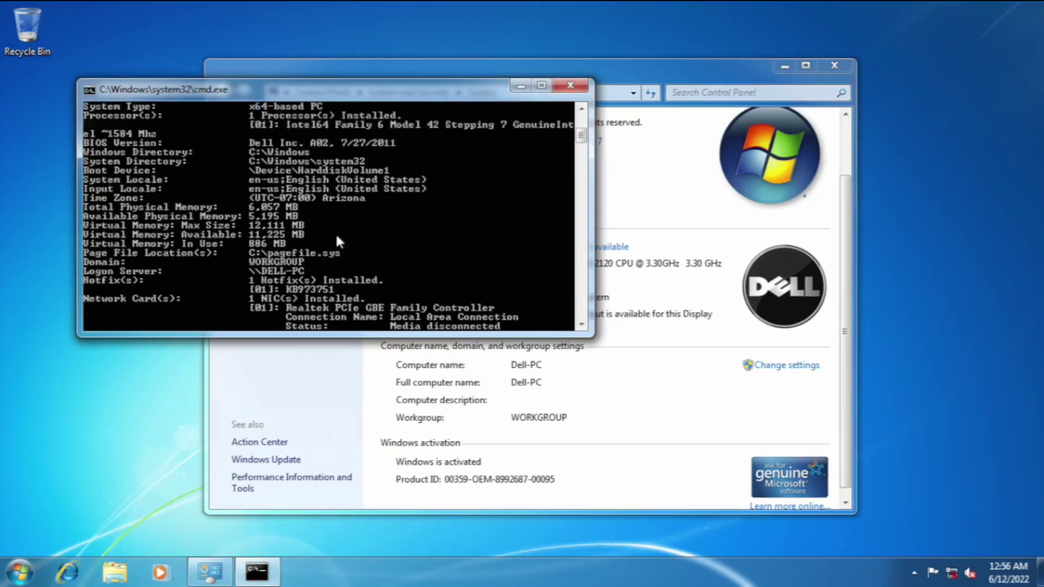
pyautogui.click(566, 83)
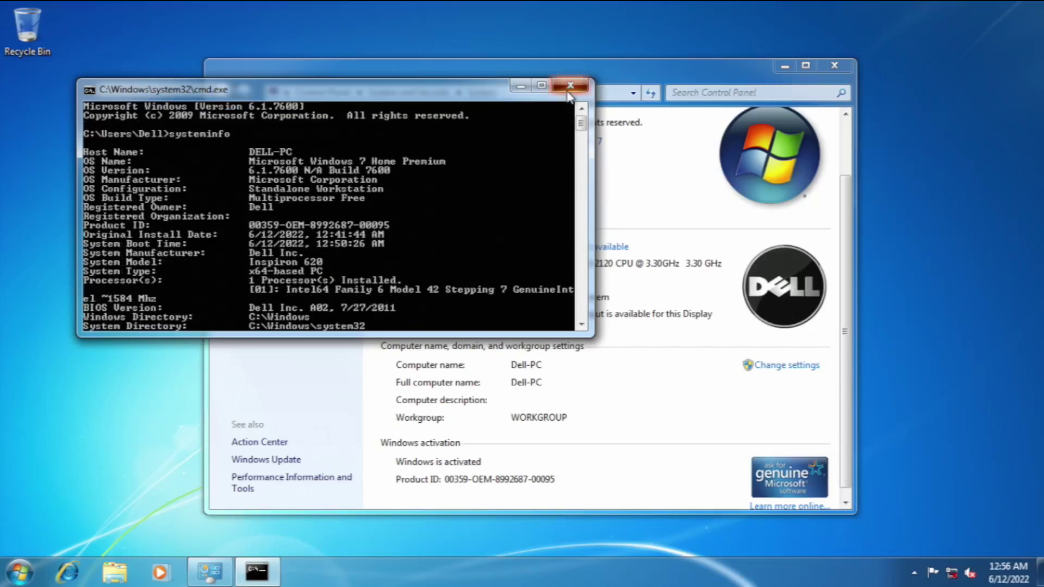
pyautogui.press('super')
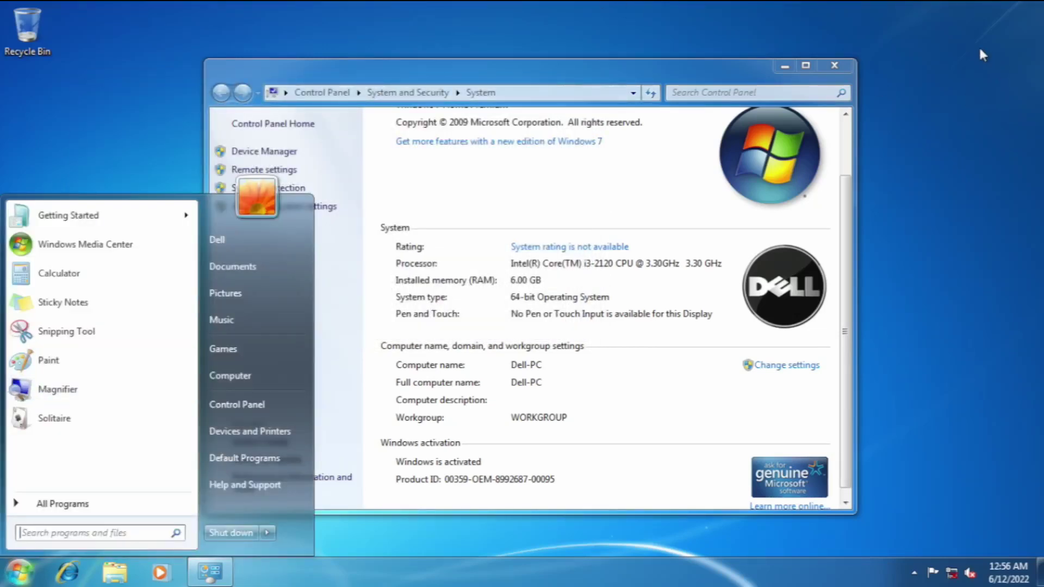
# Close the Start menu and System window, then apply the Architecture theme in Personalization
pyautogui.click(843, 67)
pyautogui.click(835, 68)
pyautogui.rightClick(319, 214)
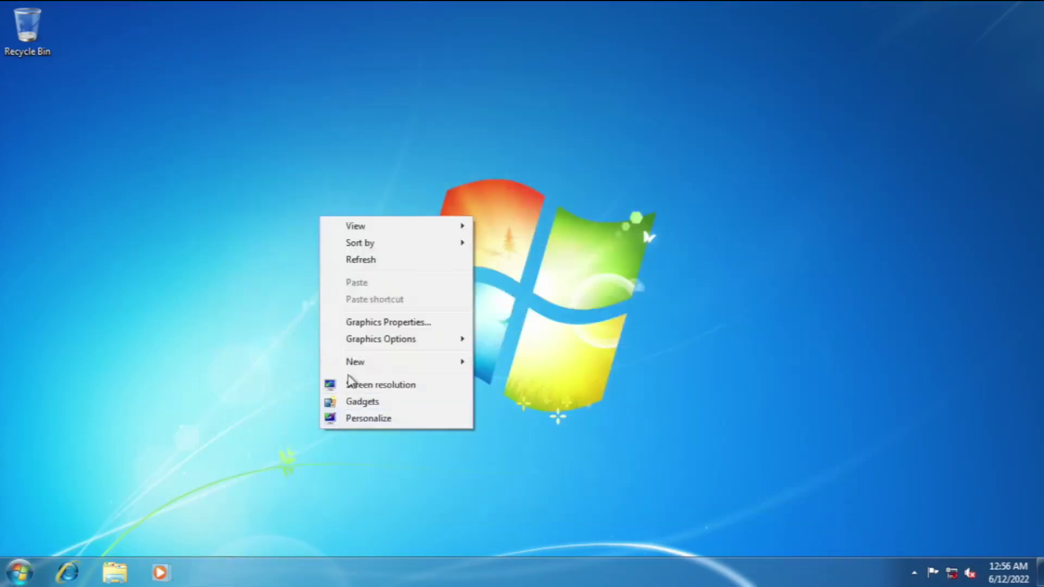
pyautogui.click(352, 419)
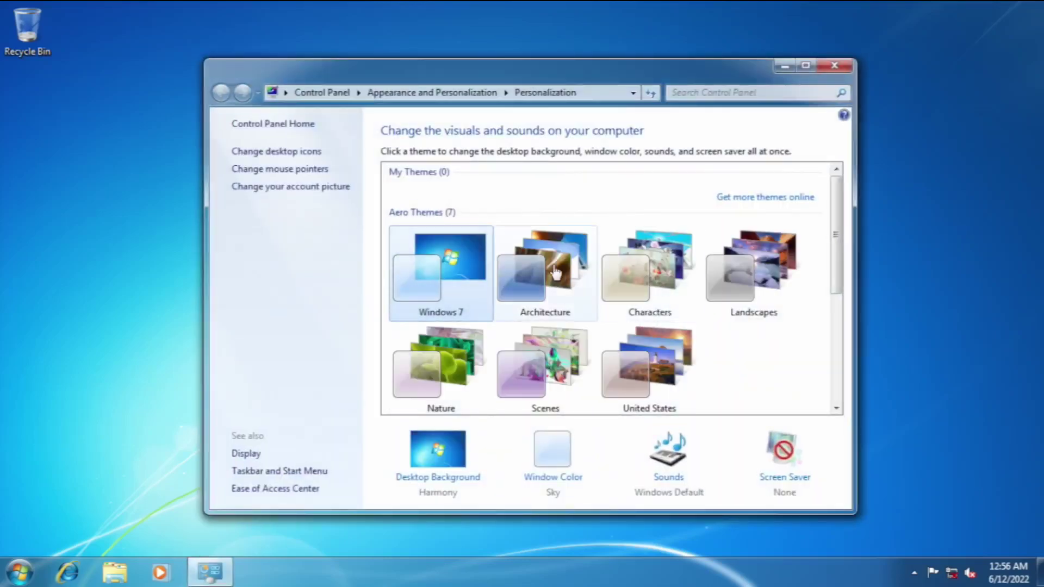
pyautogui.click(556, 272)
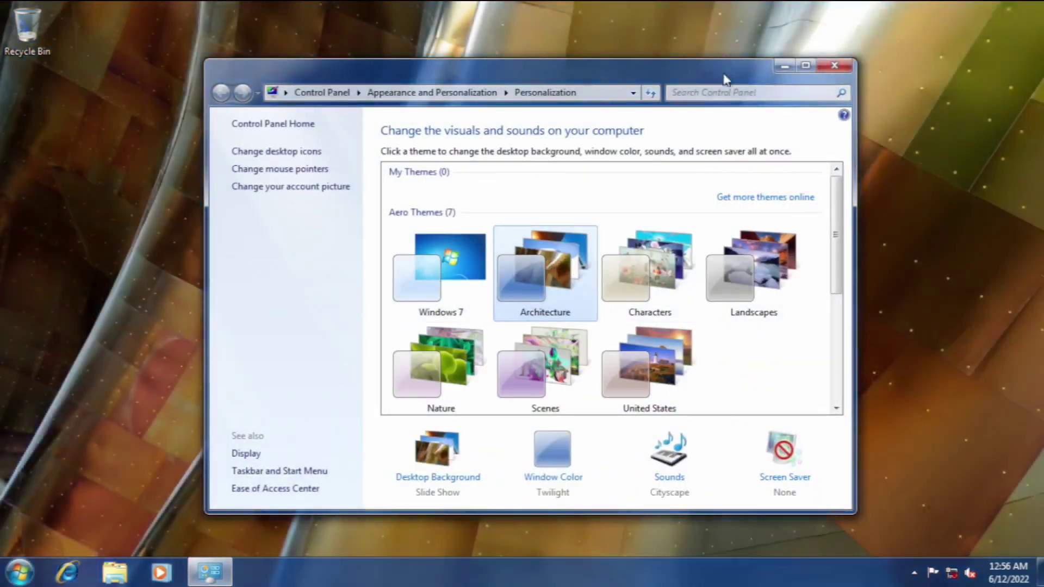
# Preview the Characters, Landscapes, Nature, Scenes and United States themes, then return to Architecture
pyautogui.moveTo(725, 79); pyautogui.dragTo(733, 46)
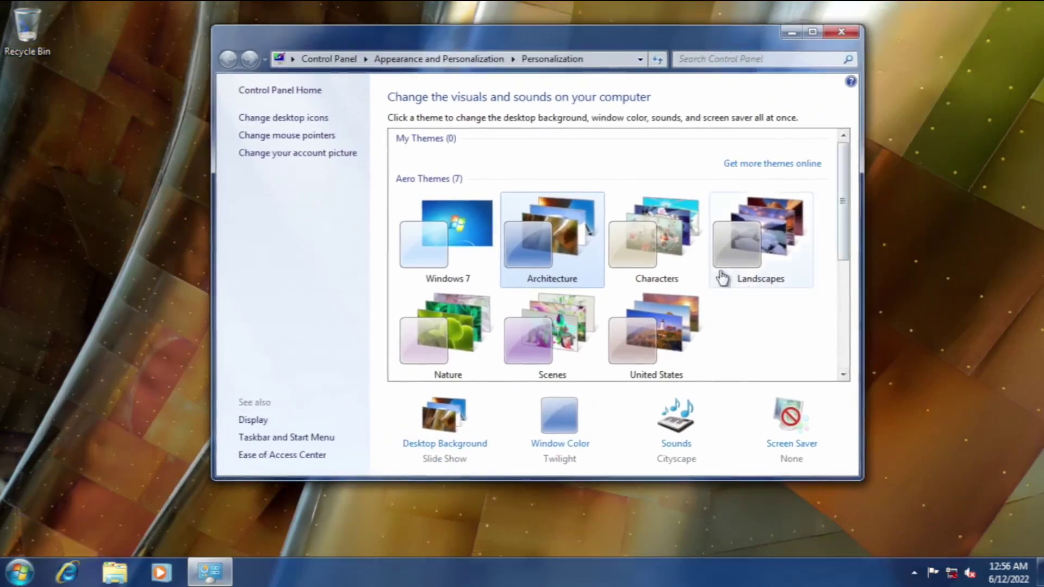
pyautogui.click(700, 266)
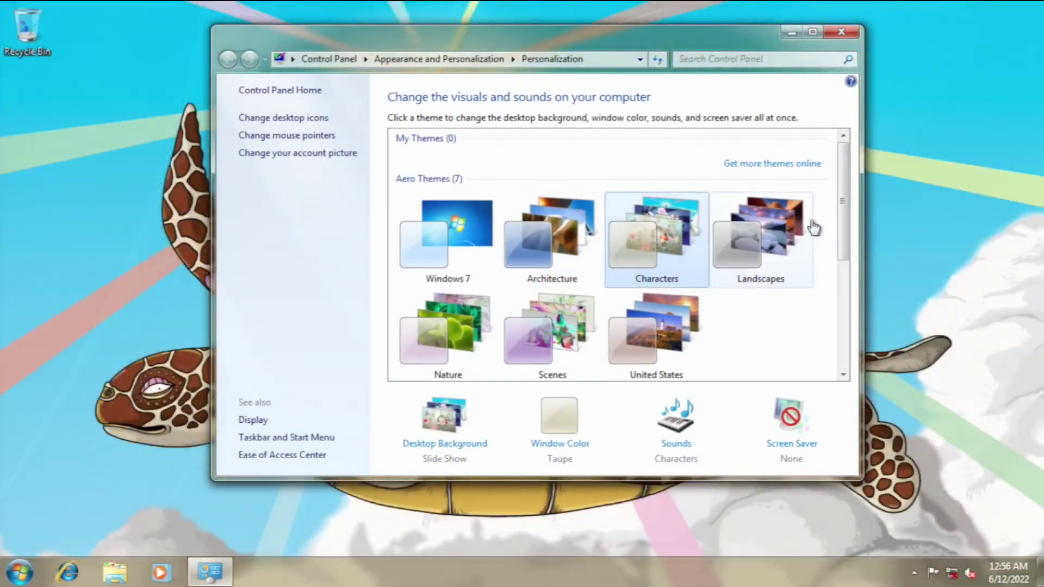
pyautogui.click(812, 228)
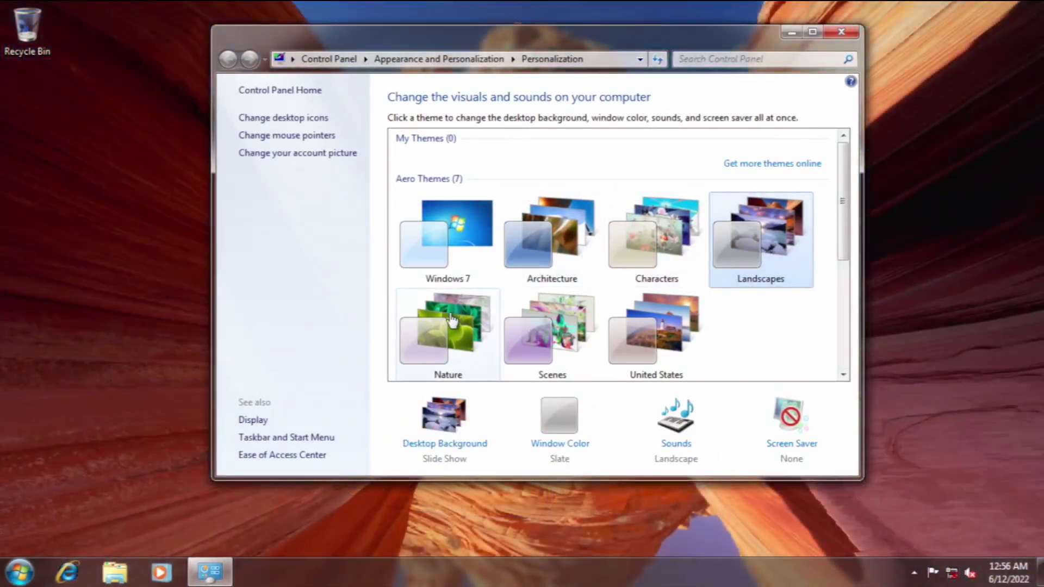
pyautogui.click(454, 321)
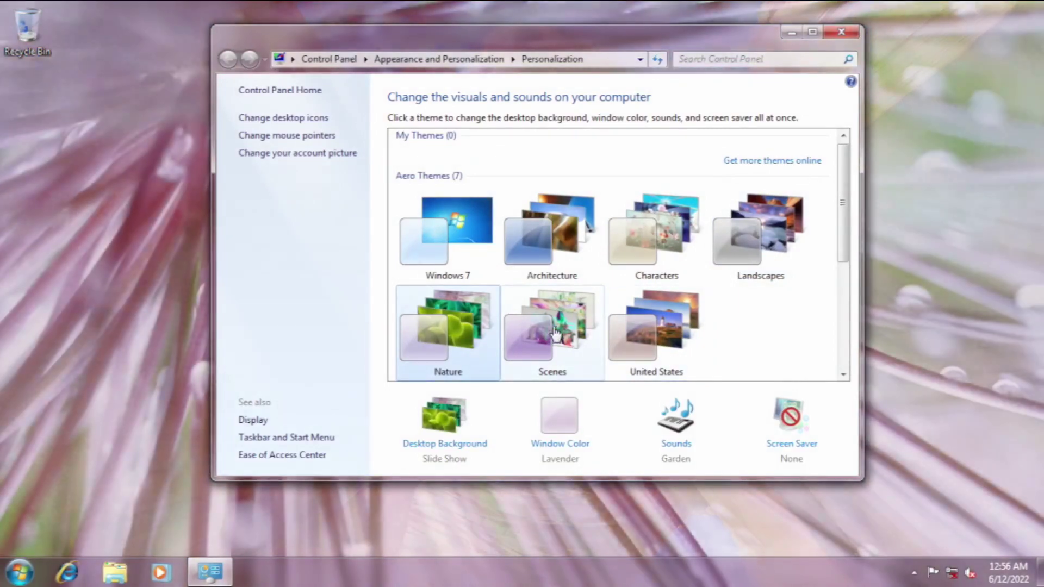
pyautogui.click(571, 329)
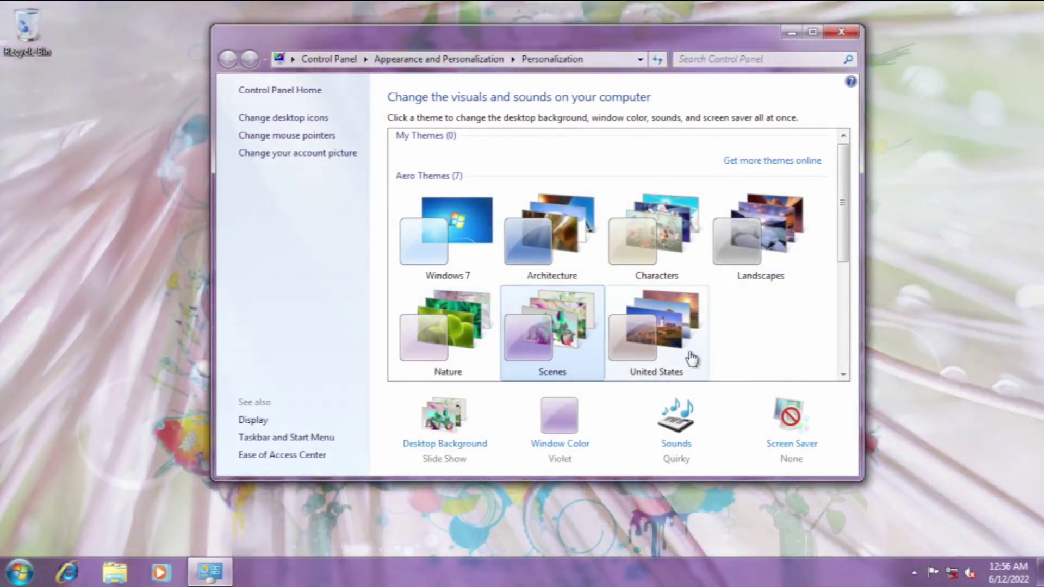
pyautogui.click(690, 329)
pyautogui.click(589, 204)
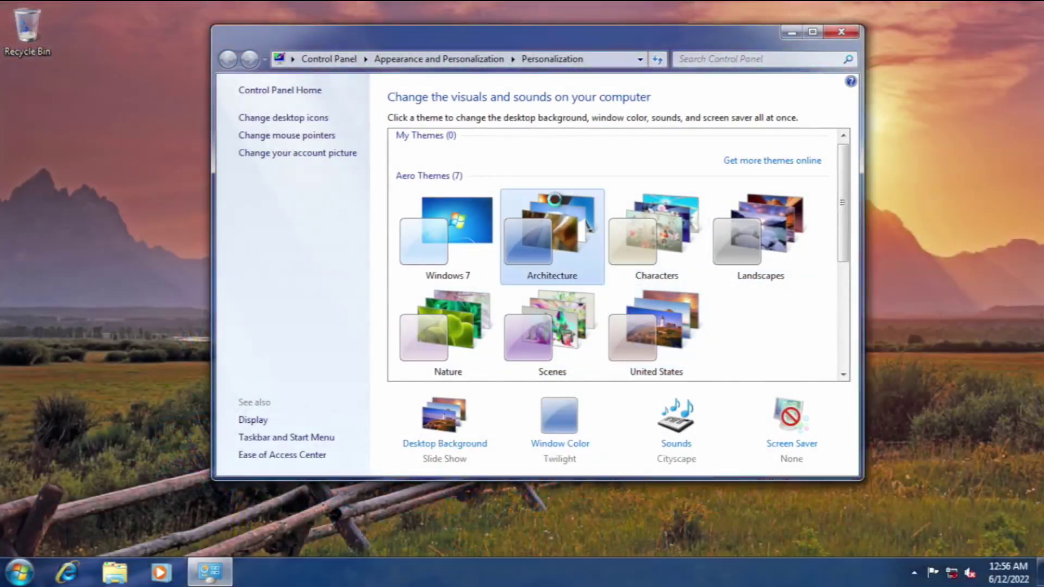
pyautogui.moveTo(604, 30); pyautogui.dragTo(518, 72)
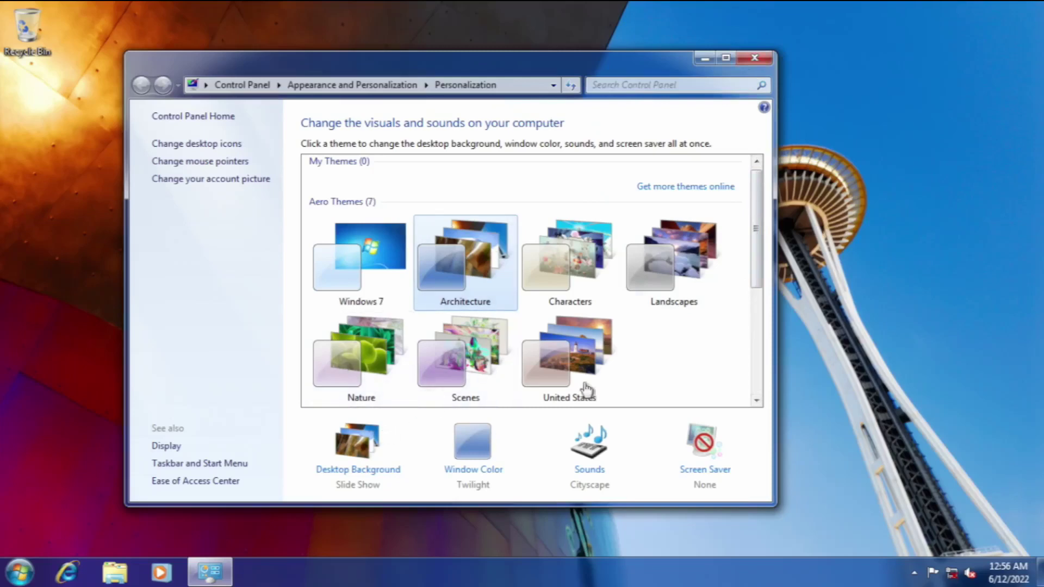
pyautogui.click(757, 58)
pyautogui.press('super')
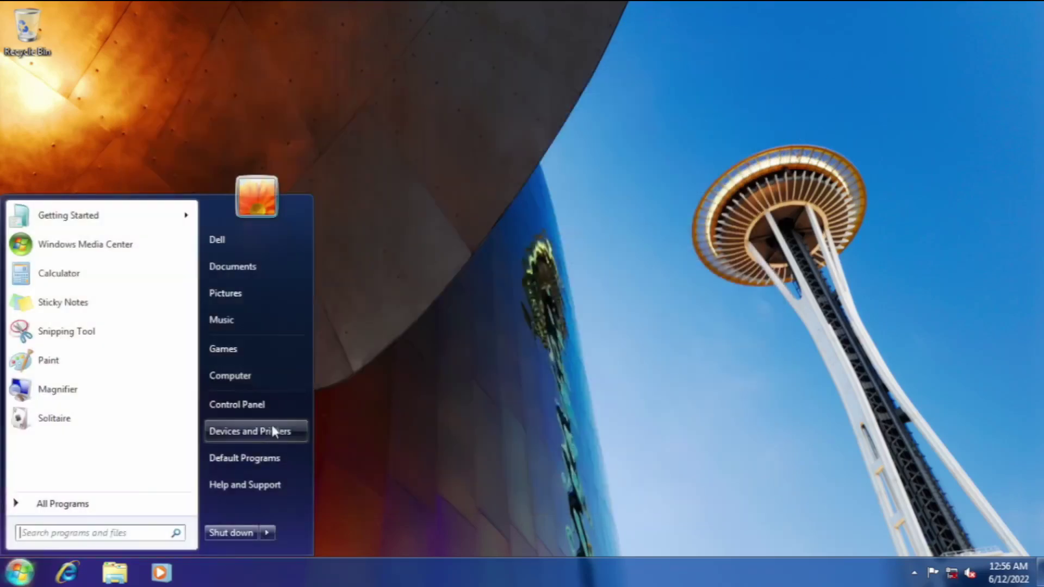
# Search 'device' to pick Device Manager, then show the Resource CD's Dell Diagnostics and Diagnostics pages
pyautogui.click(435, 354)
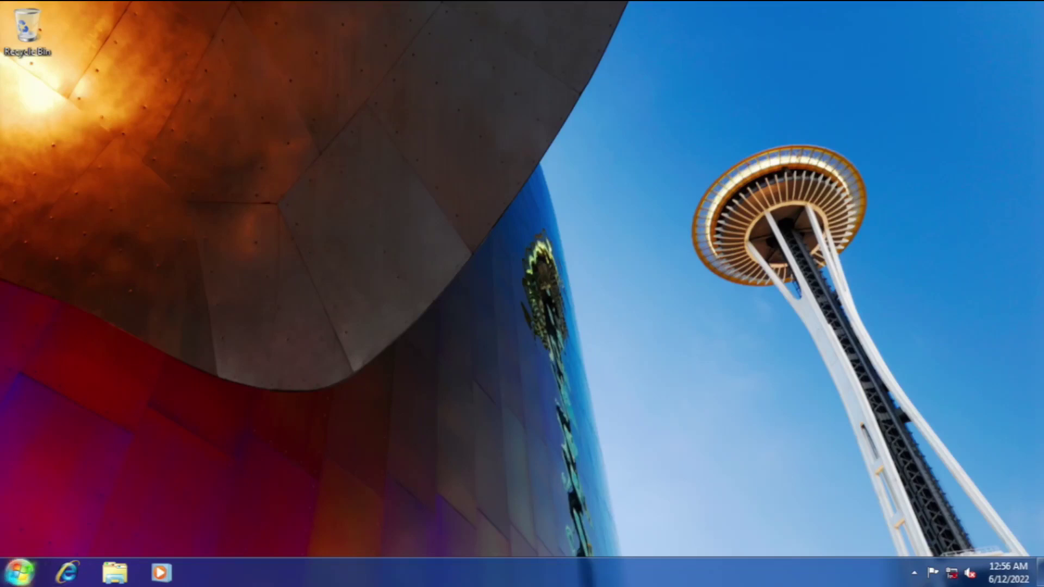
pyautogui.press('super')
pyautogui.write('de')
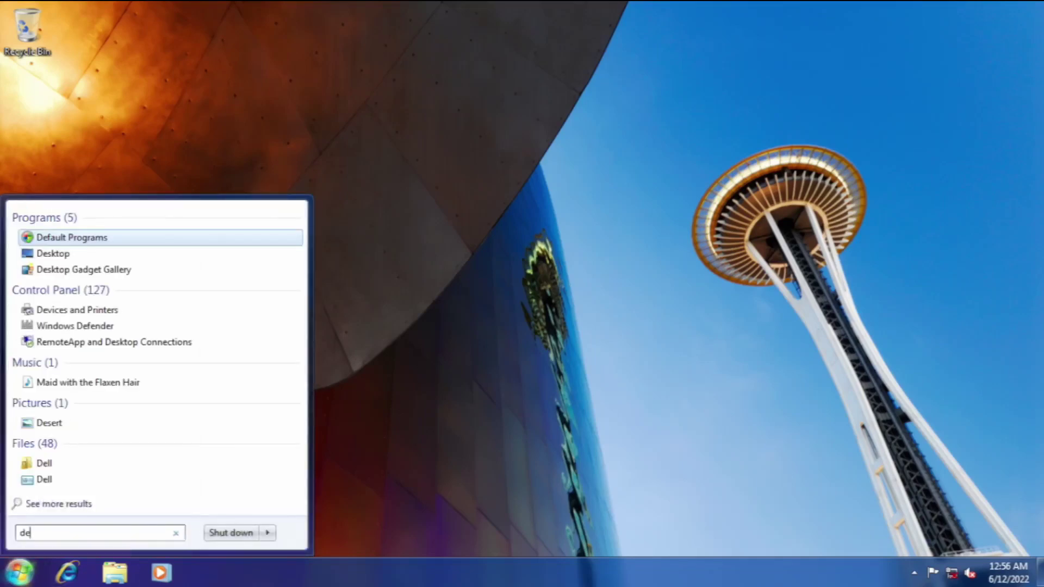
pyautogui.press('BackSpace')
pyautogui.press('BackSpace')
pyautogui.write('device')
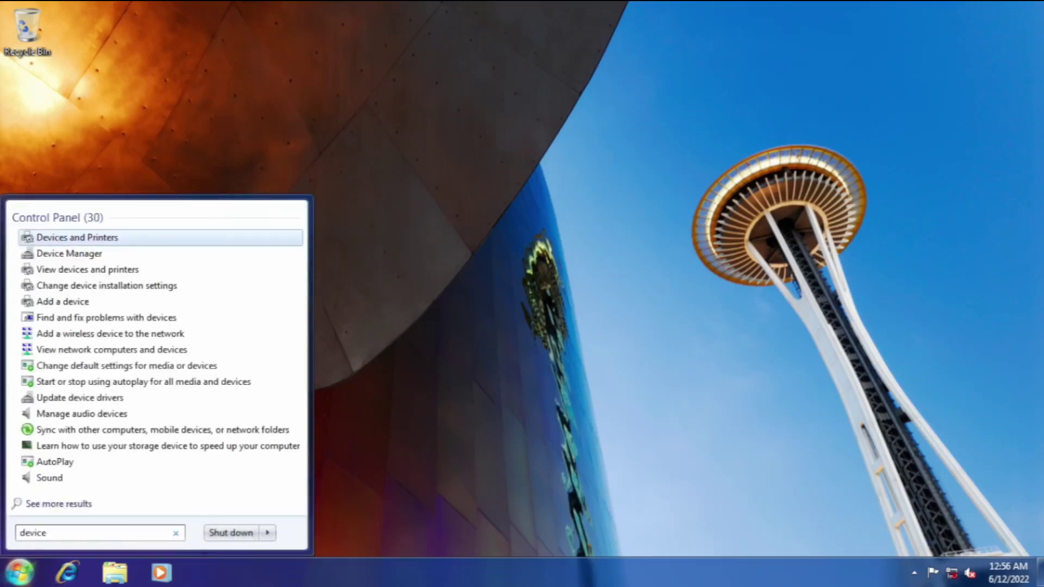
pyautogui.press('Down')
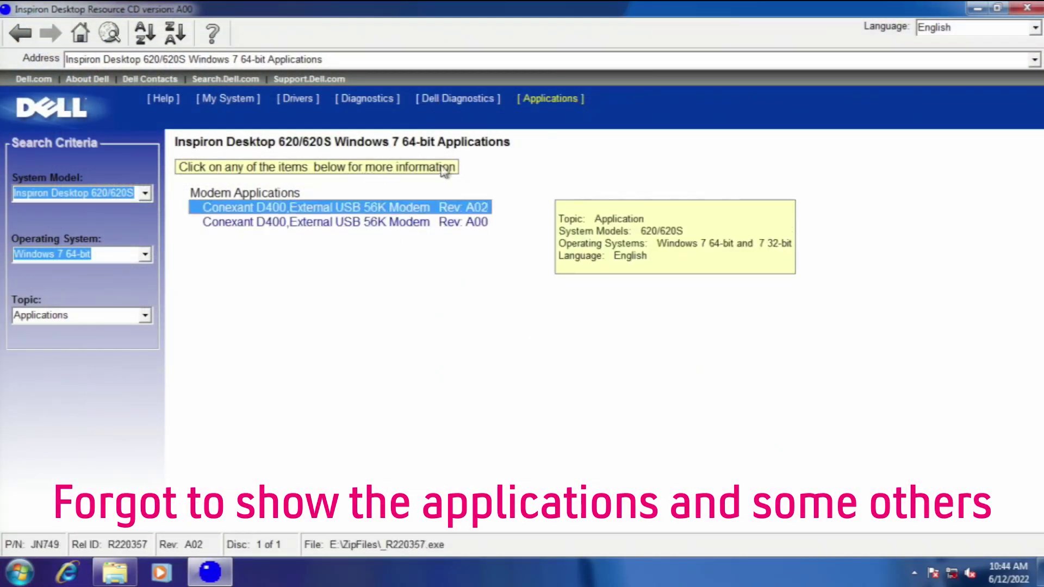
pyautogui.click(443, 102)
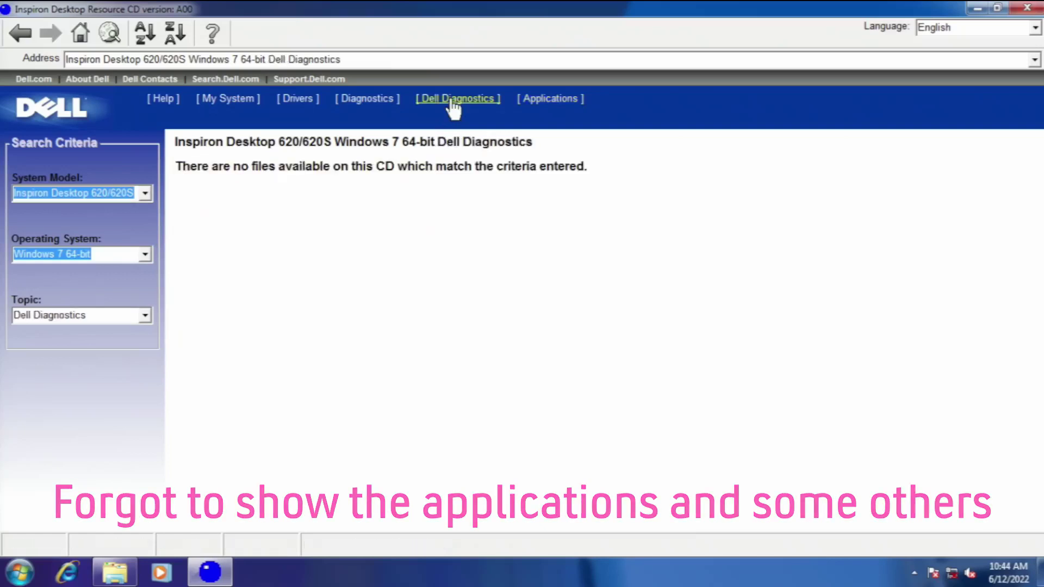
pyautogui.click(395, 103)
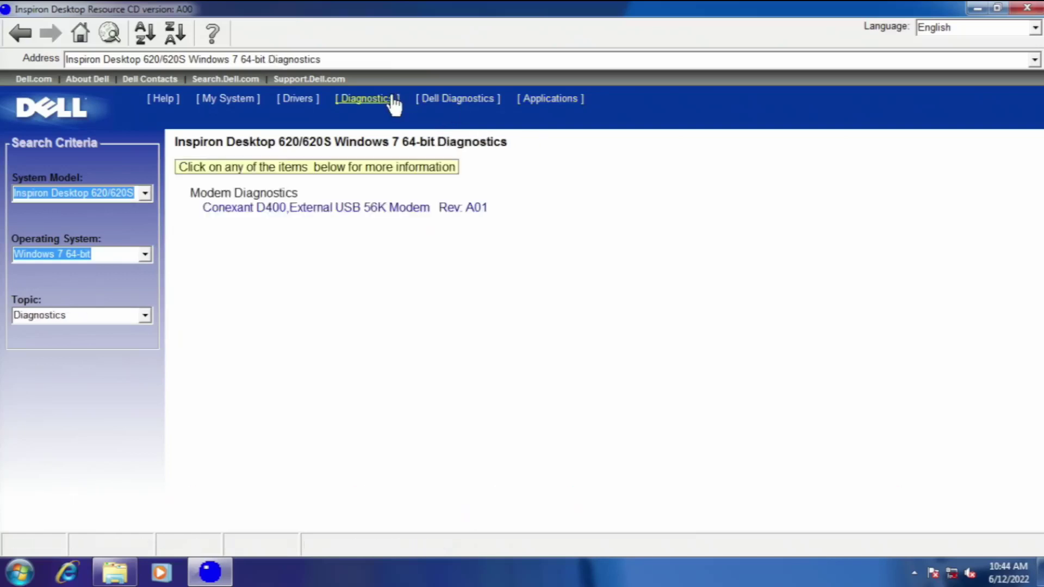
# Expand Network adapters and open the Realtek PCIe GBE Family Controller properties to check its status
pyautogui.click(298, 103)
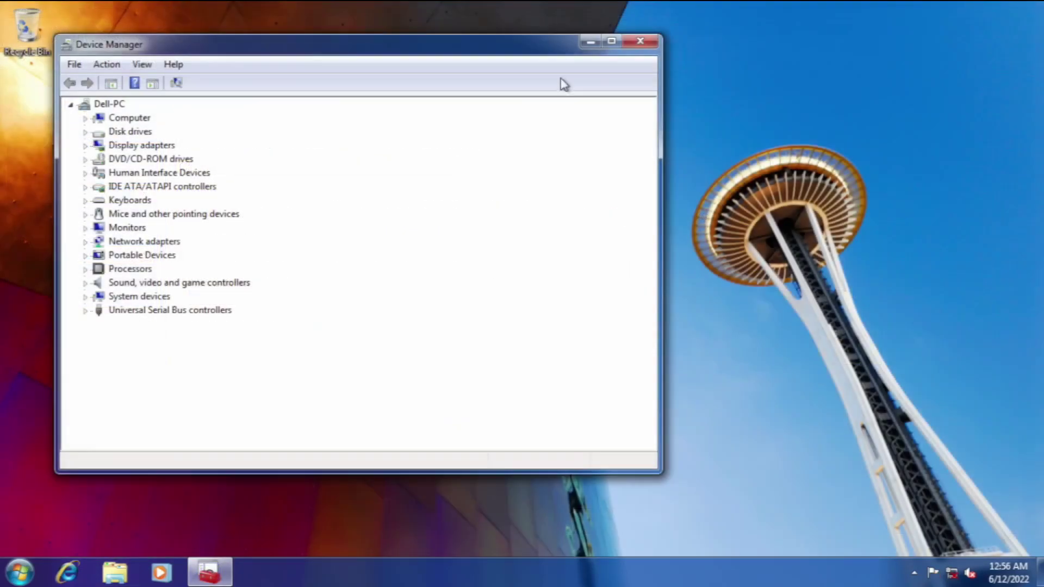
pyautogui.moveTo(551, 57); pyautogui.dragTo(683, 74)
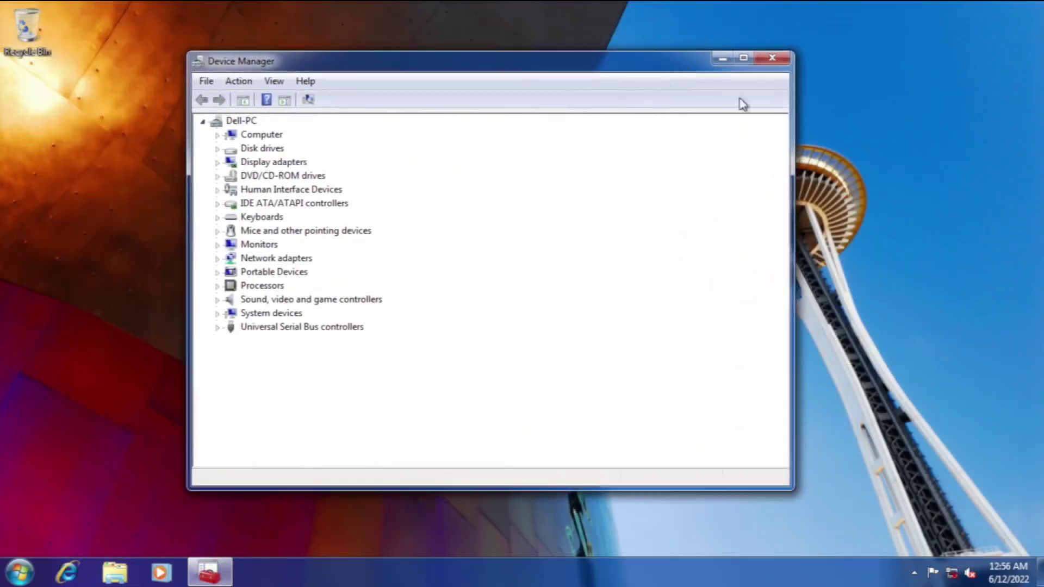
pyautogui.click(217, 262)
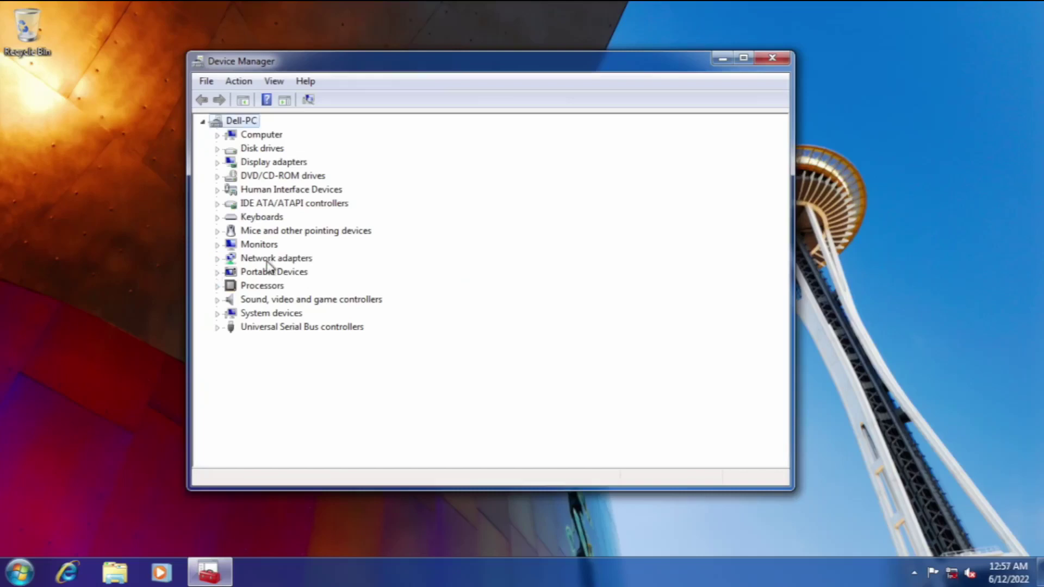
pyautogui.click(218, 259)
pyautogui.doubleClick(261, 272)
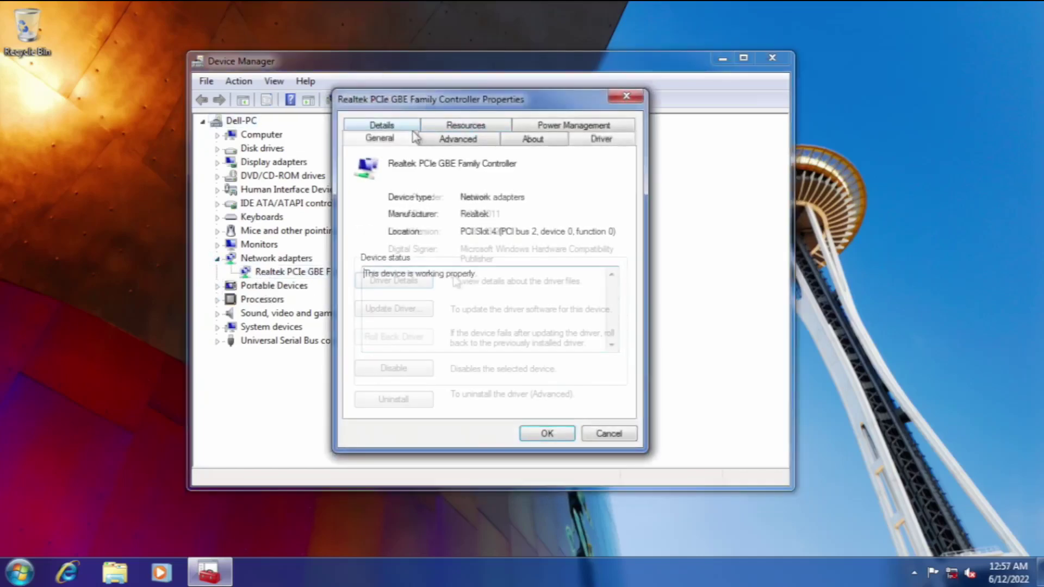